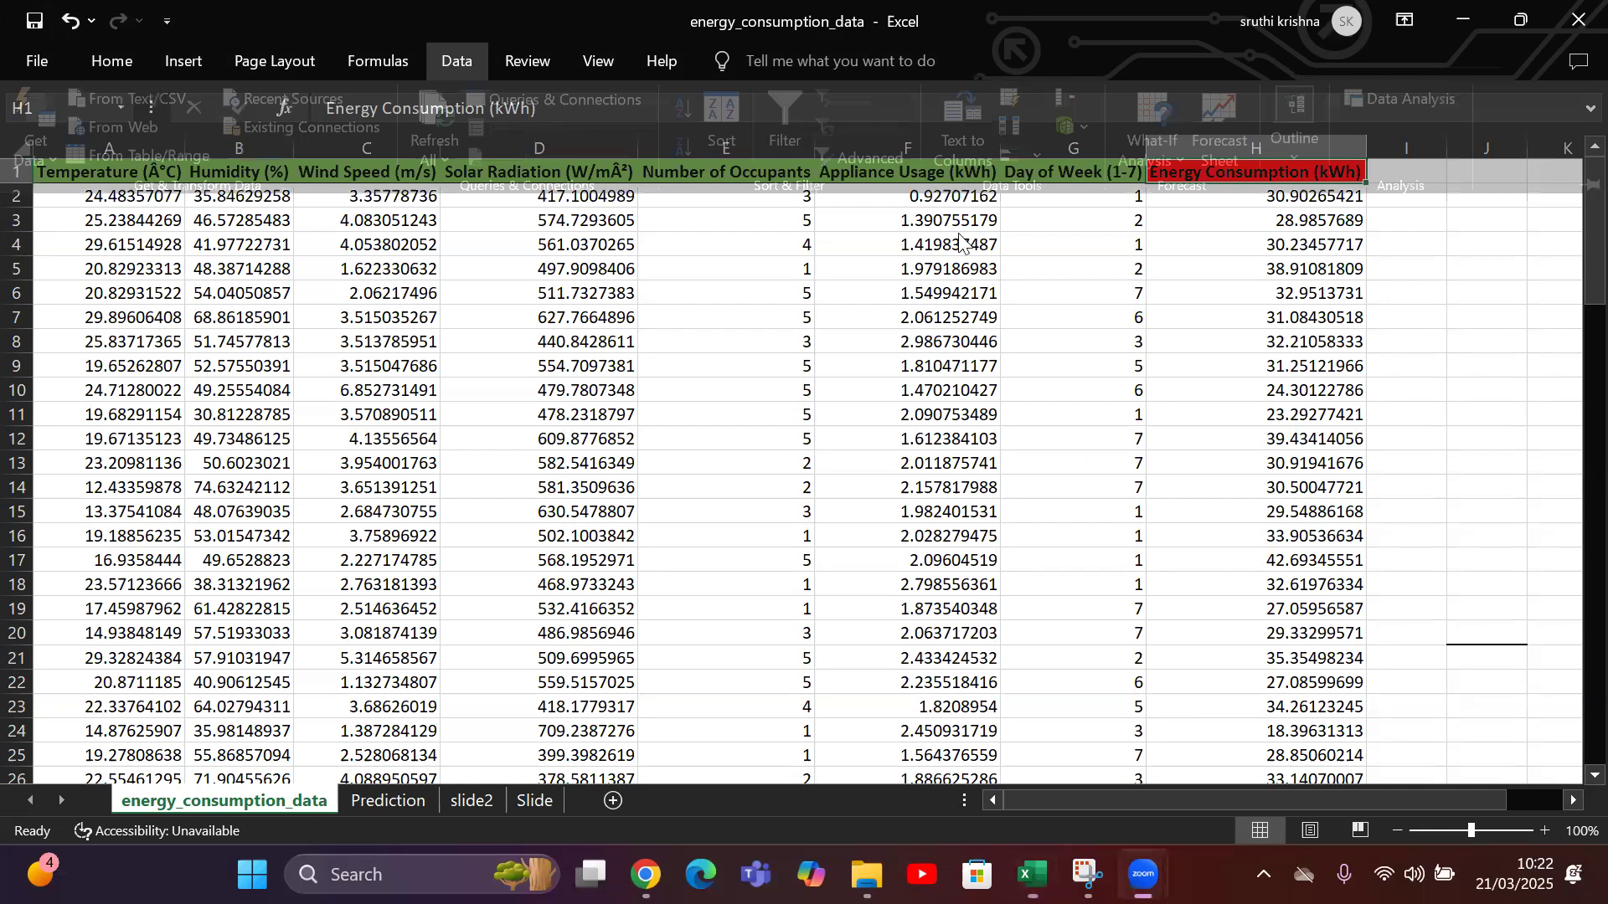
# Open the Excel add-ins manager from the program options and check that the Analysis ToolPak is enabled.
pyautogui.click(183, 107)
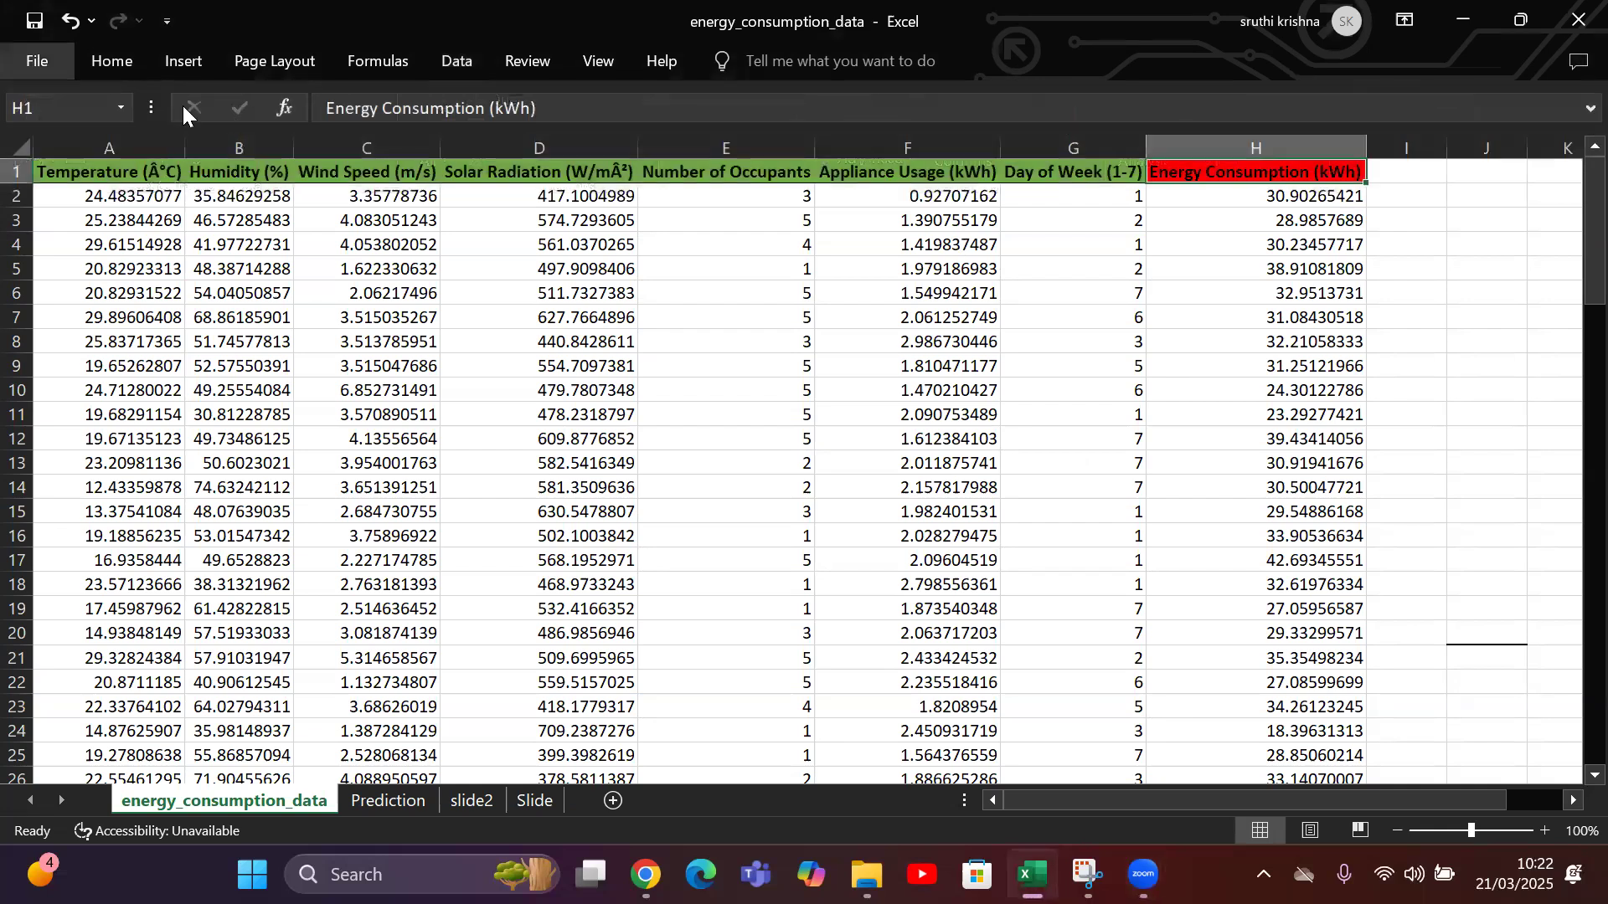
pyautogui.click(35, 61)
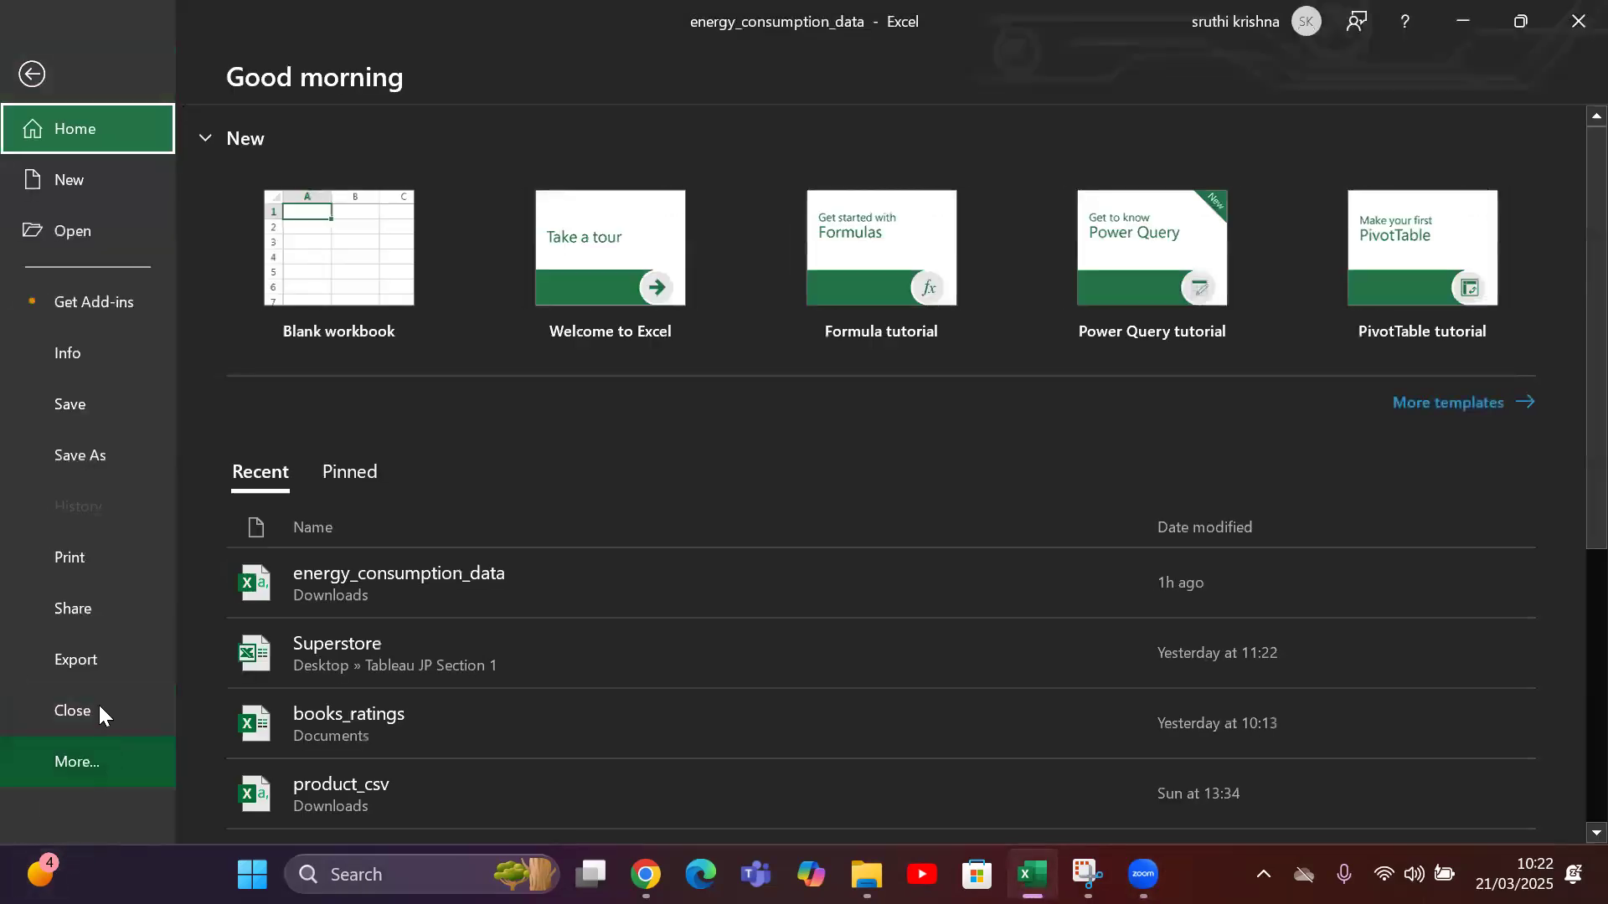
pyautogui.click(88, 756)
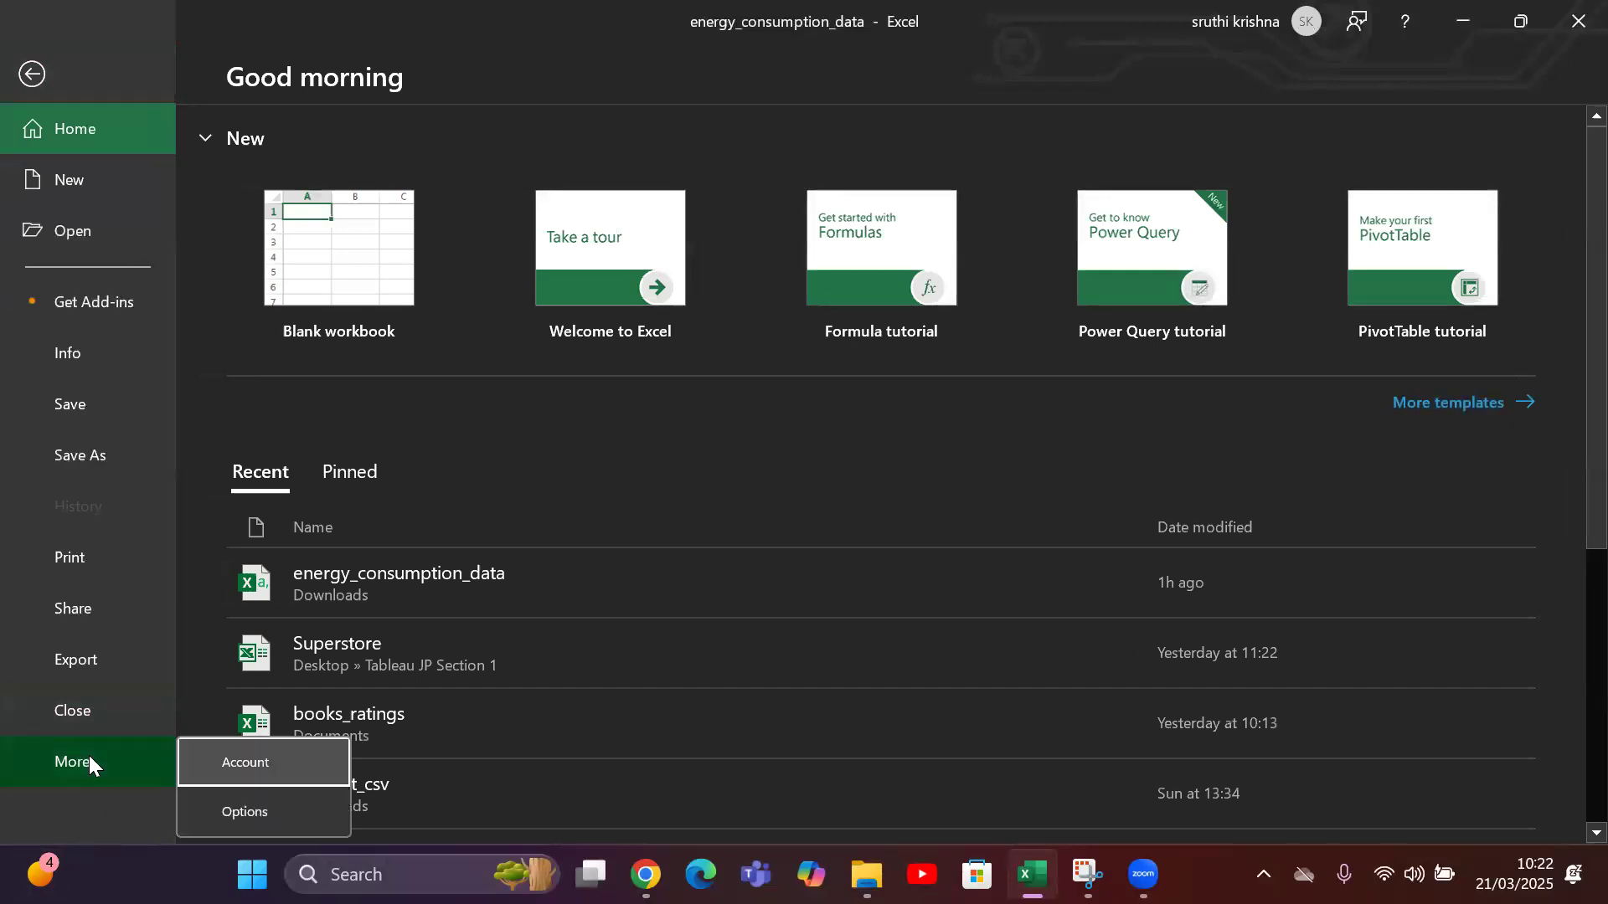
pyautogui.click(246, 806)
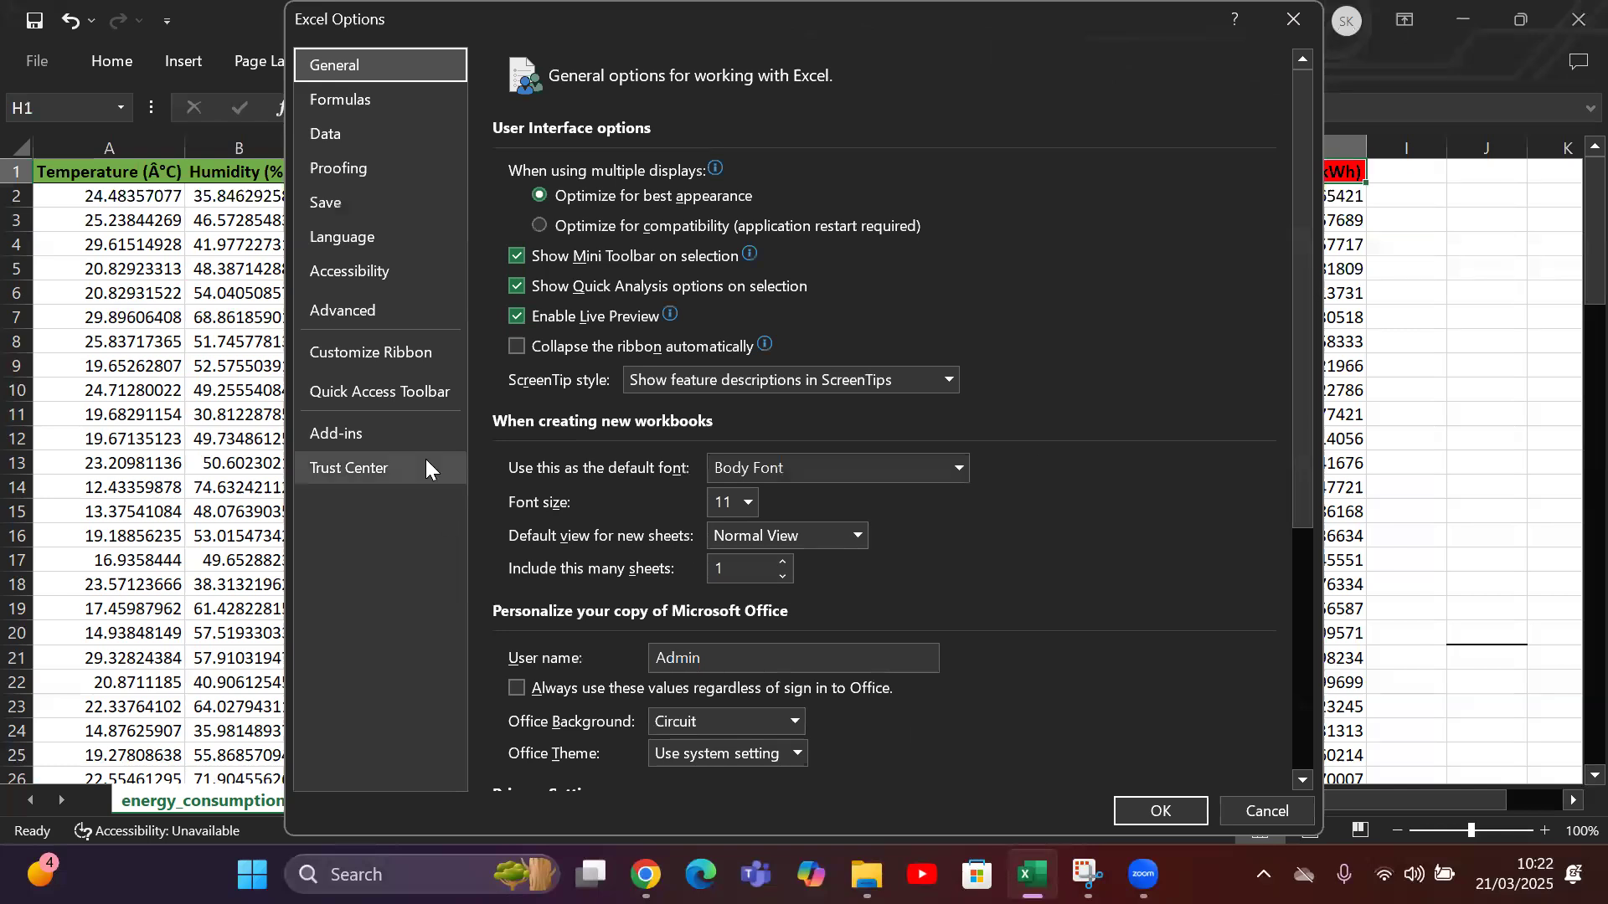
pyautogui.click(355, 433)
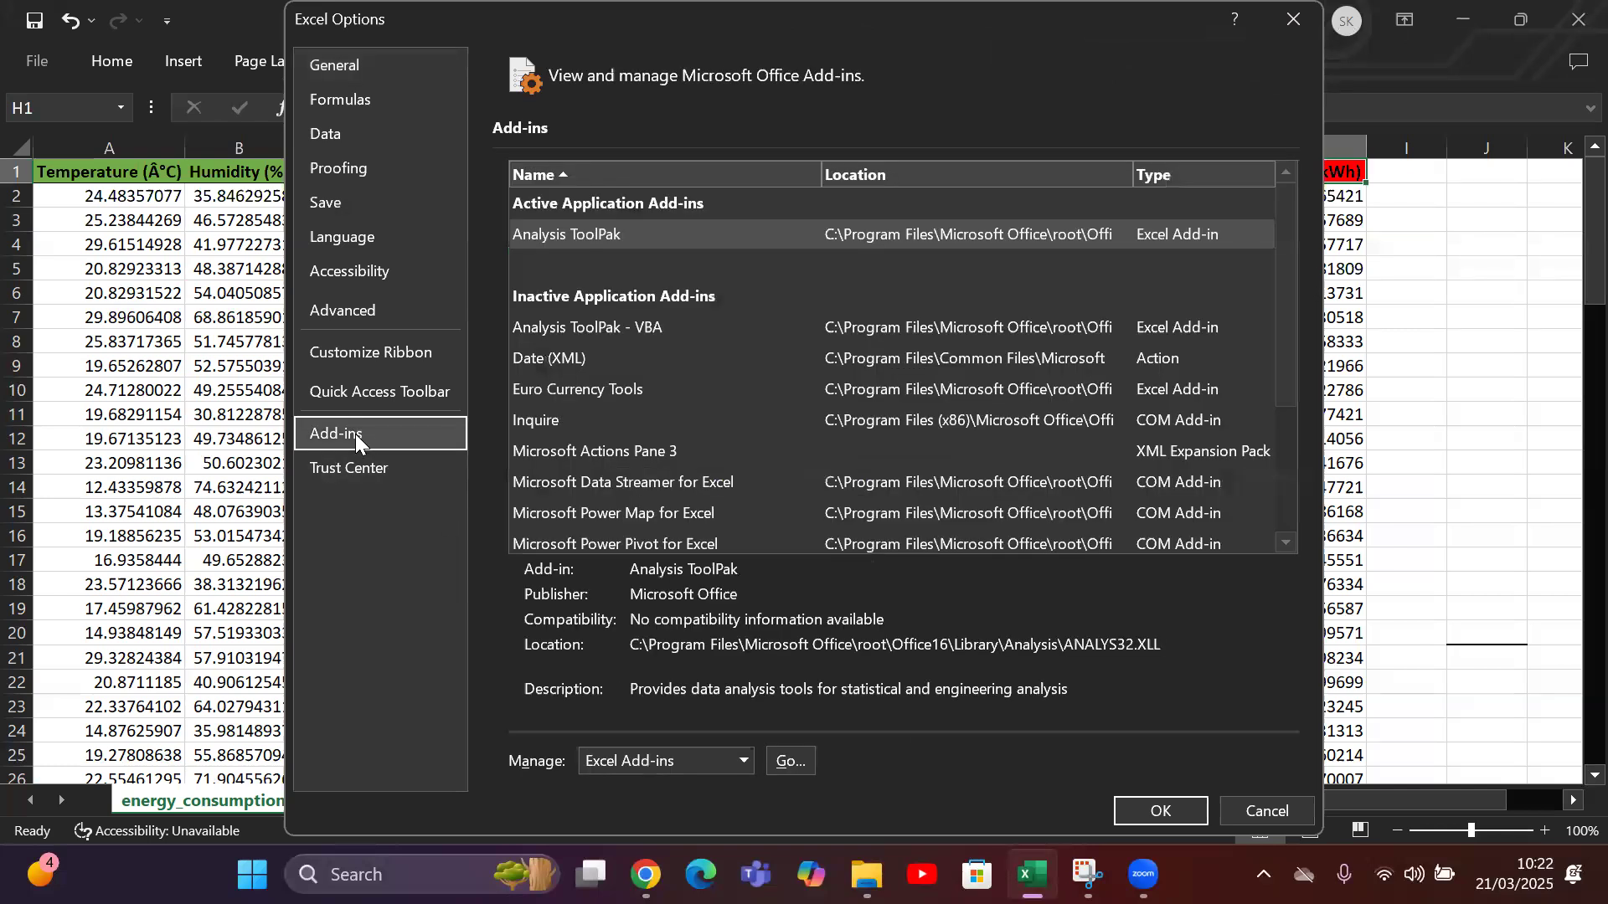
pyautogui.click(789, 761)
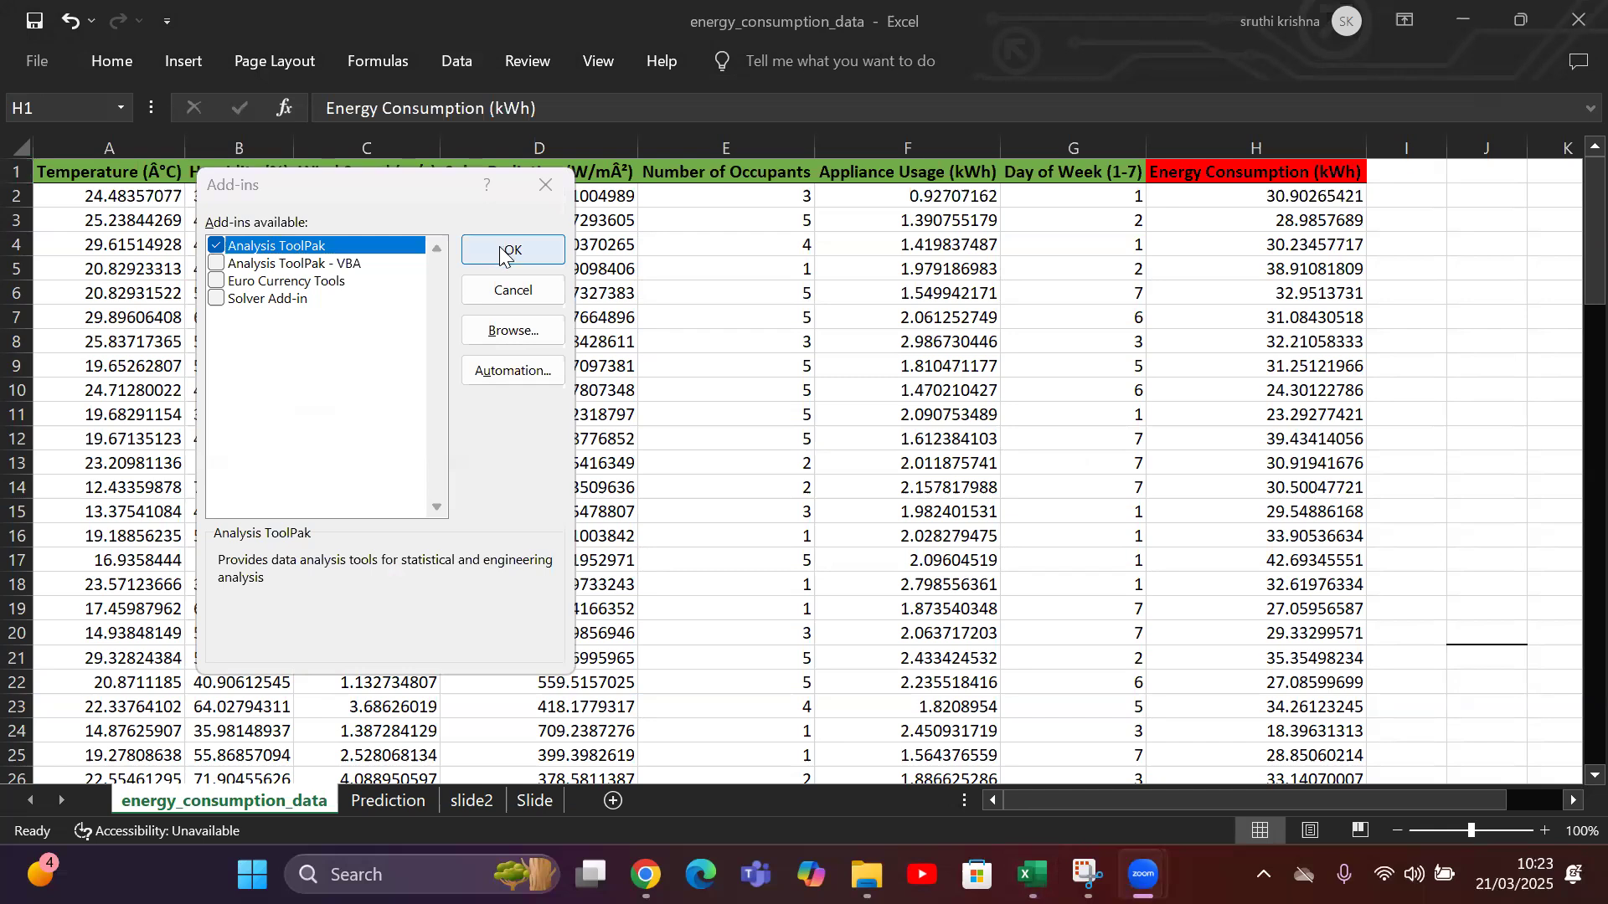
pyautogui.click(540, 194)
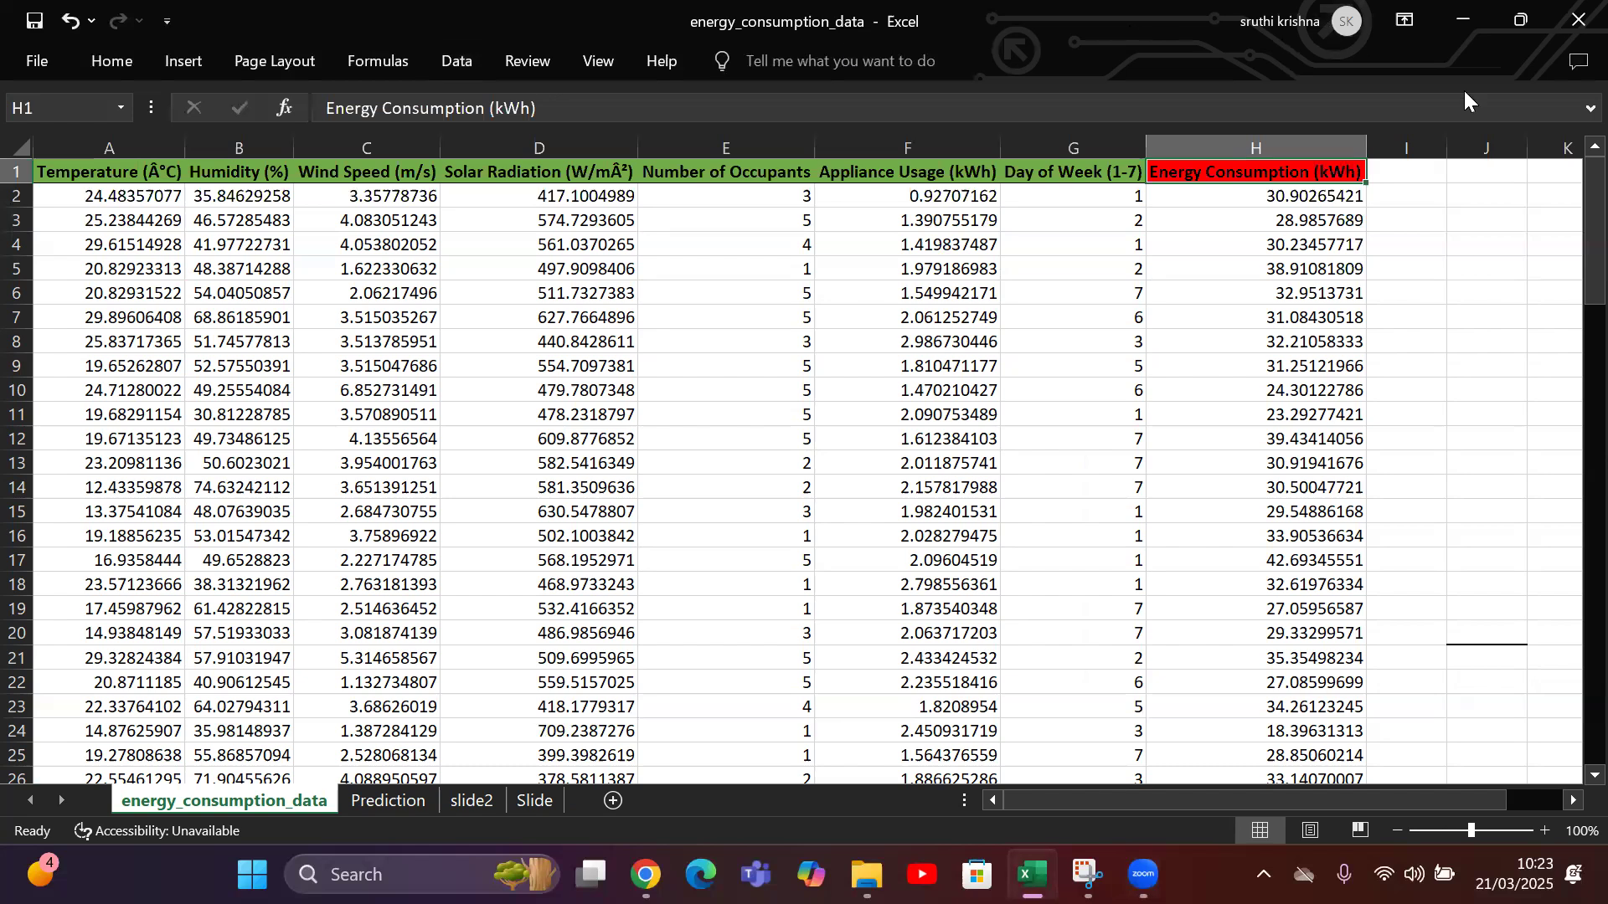
# Start the Regression tool from the Data Analysis tools.
pyautogui.click(453, 47)
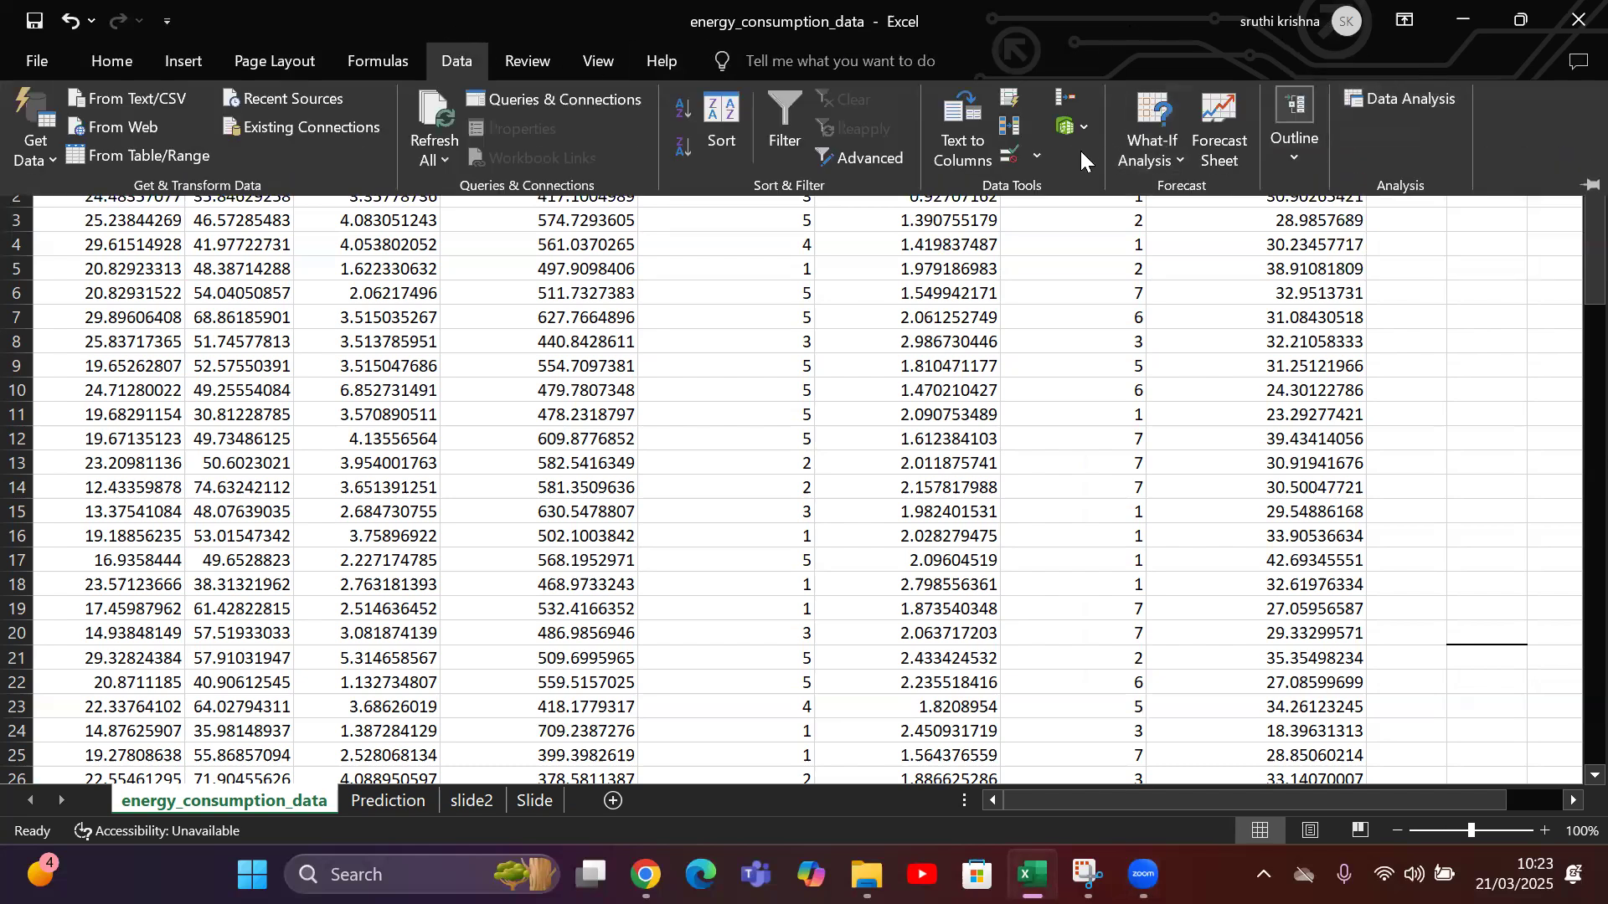
pyautogui.click(1410, 92)
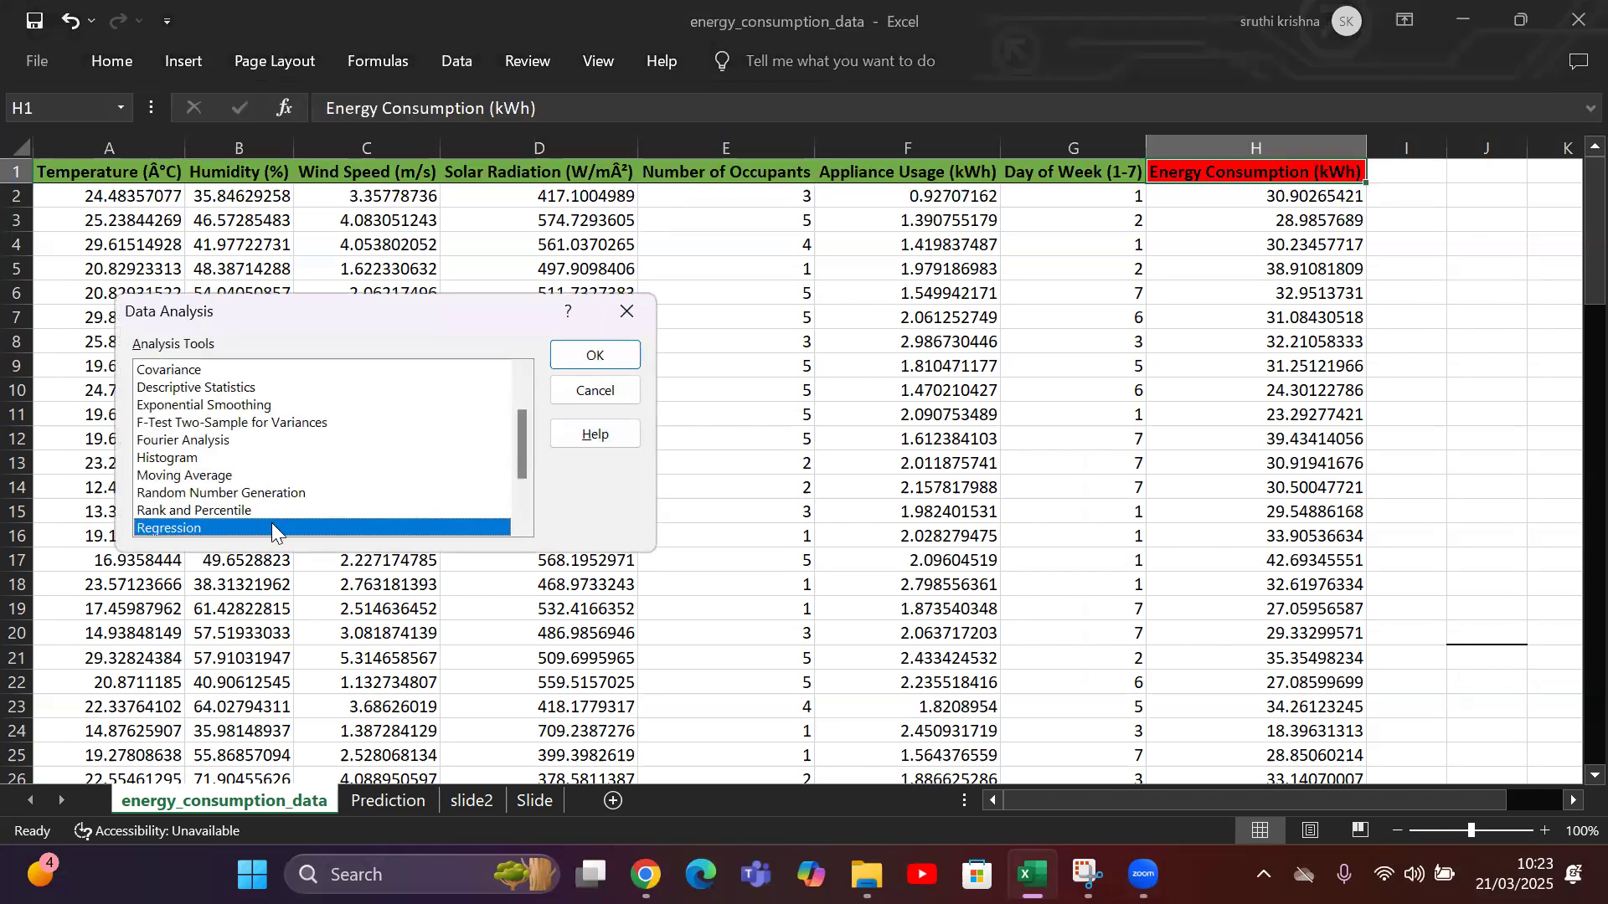
pyautogui.click(586, 347)
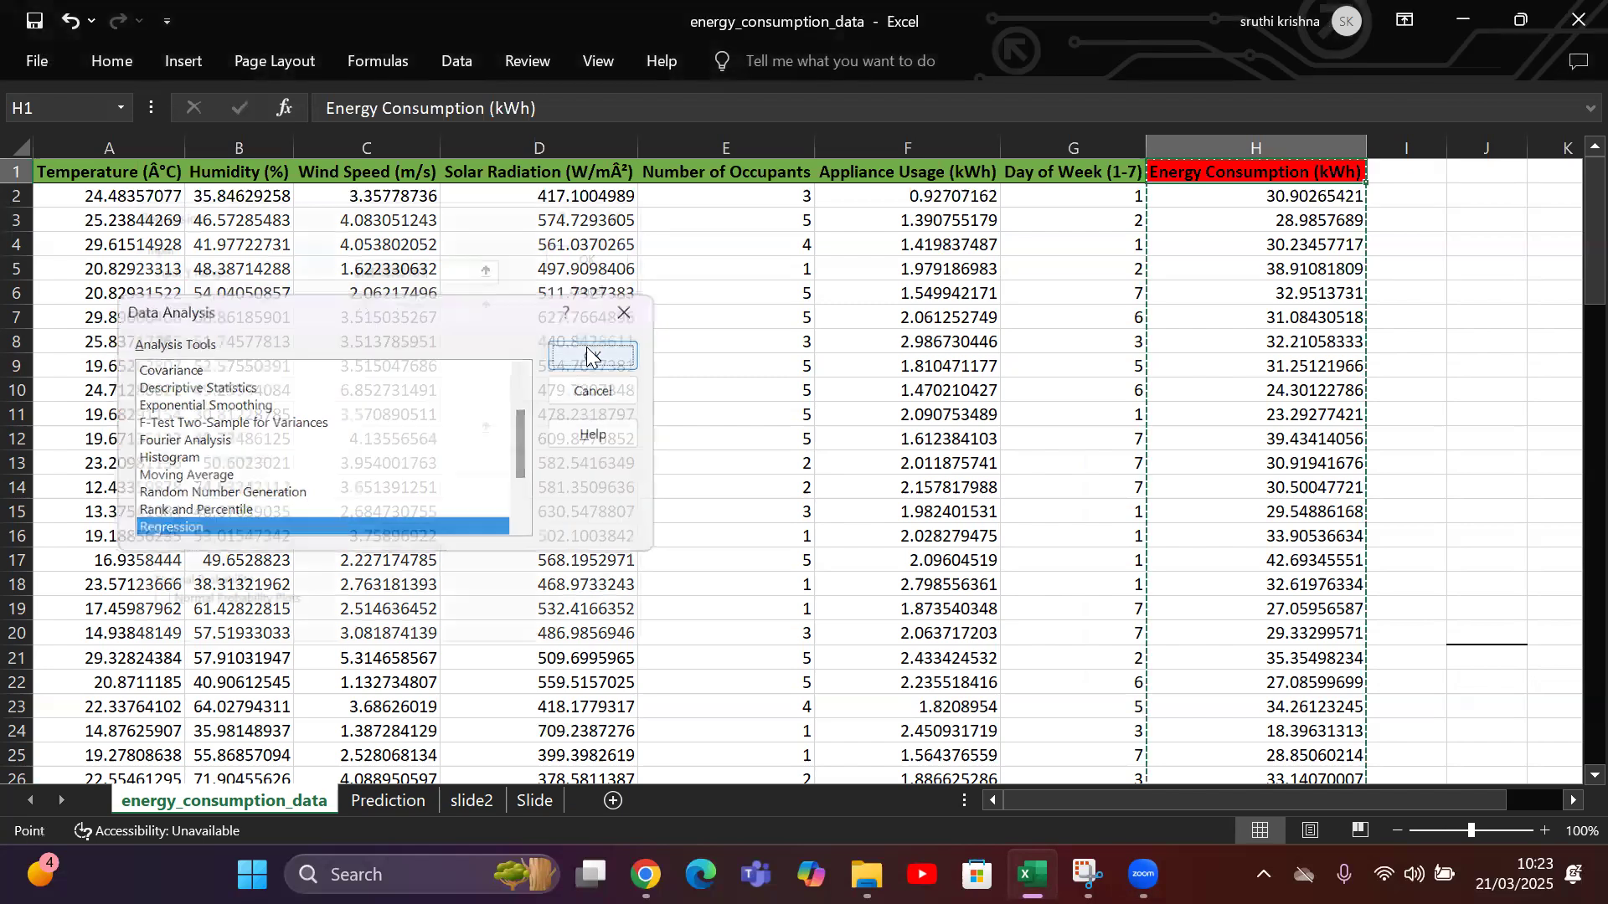
pyautogui.click(780, 72)
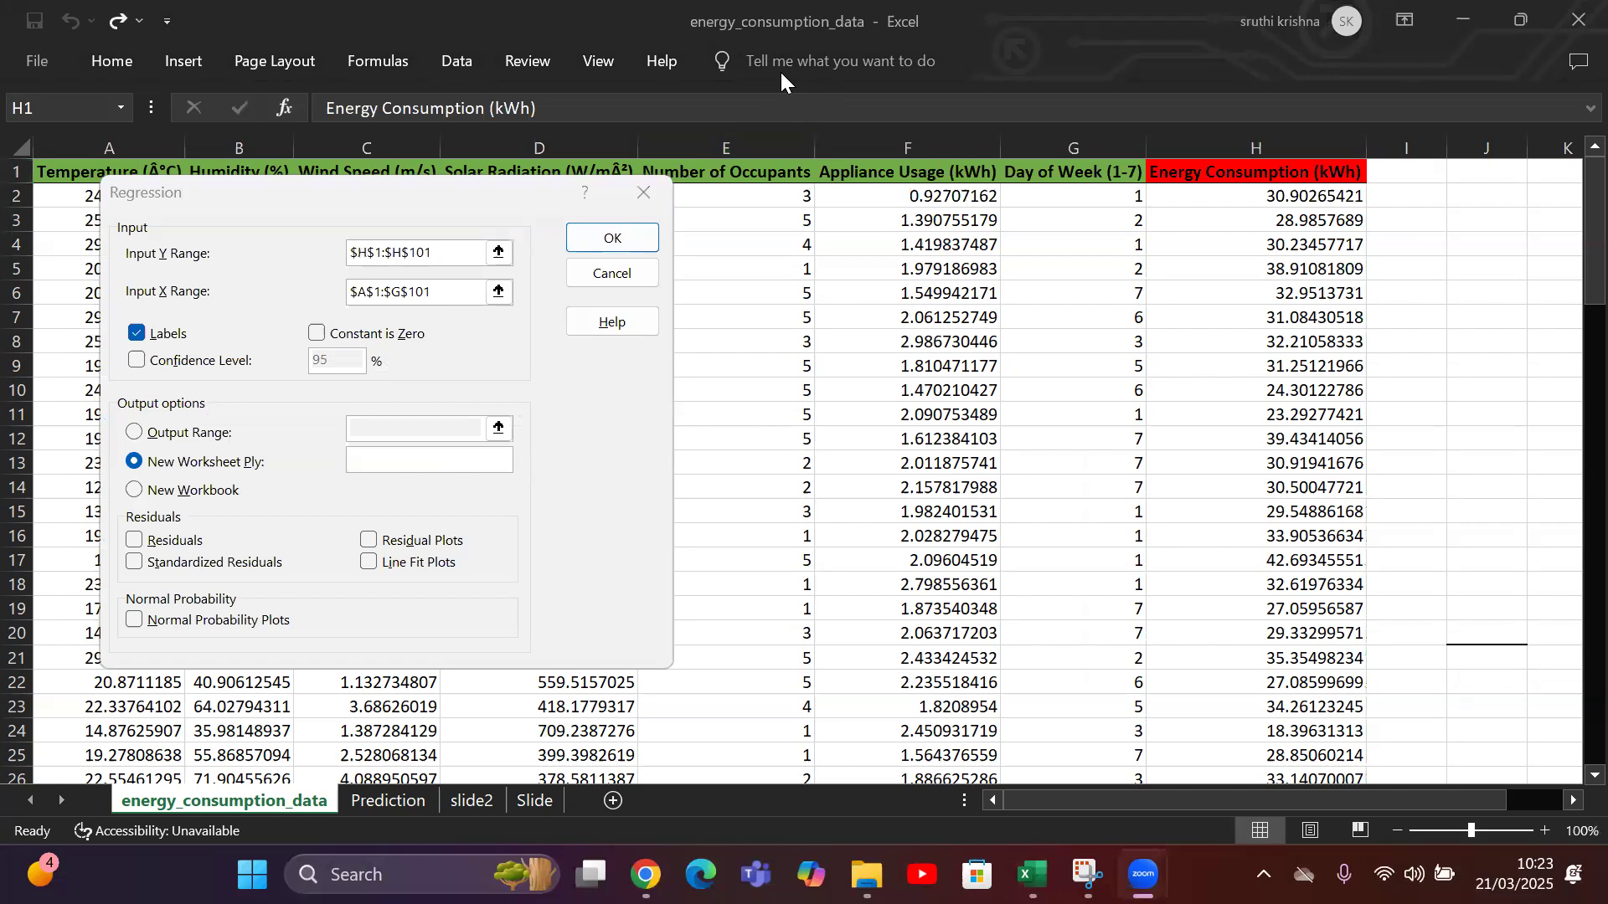
# Try to run the regression with Y range $H$1:$H$101, X range $A$1:$G$101, labels on and output to a new worksheet.
pyautogui.click(455, 253)
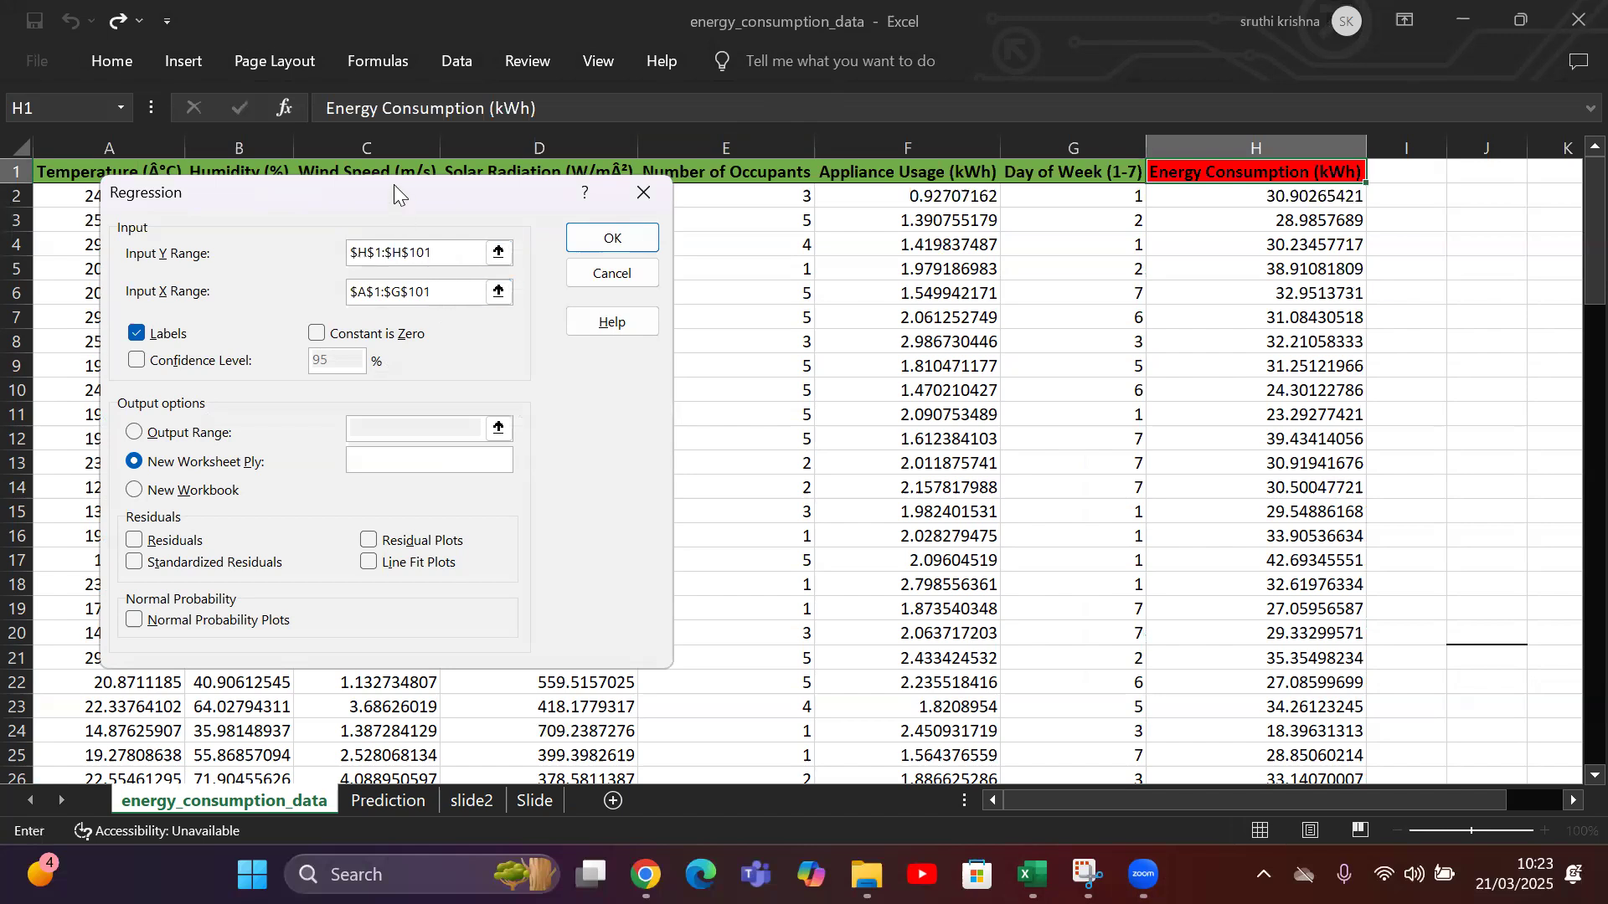
pyautogui.moveTo(391, 189); pyautogui.dragTo(412, 303)
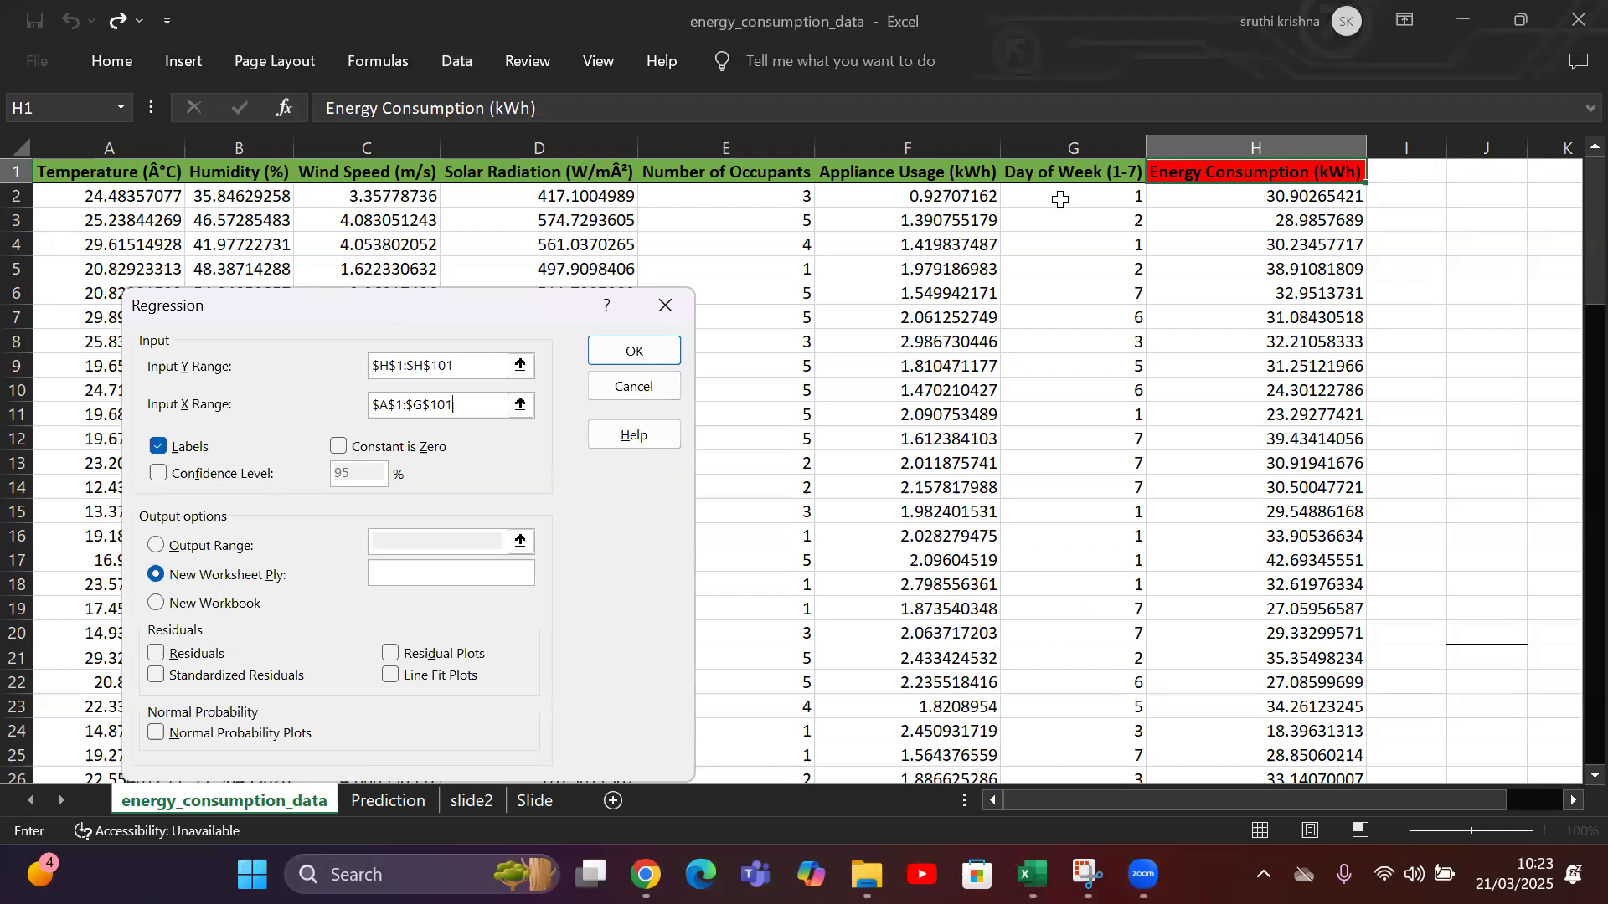
pyautogui.click(396, 408)
pyautogui.click(156, 452)
pyautogui.click(155, 452)
pyautogui.click(632, 350)
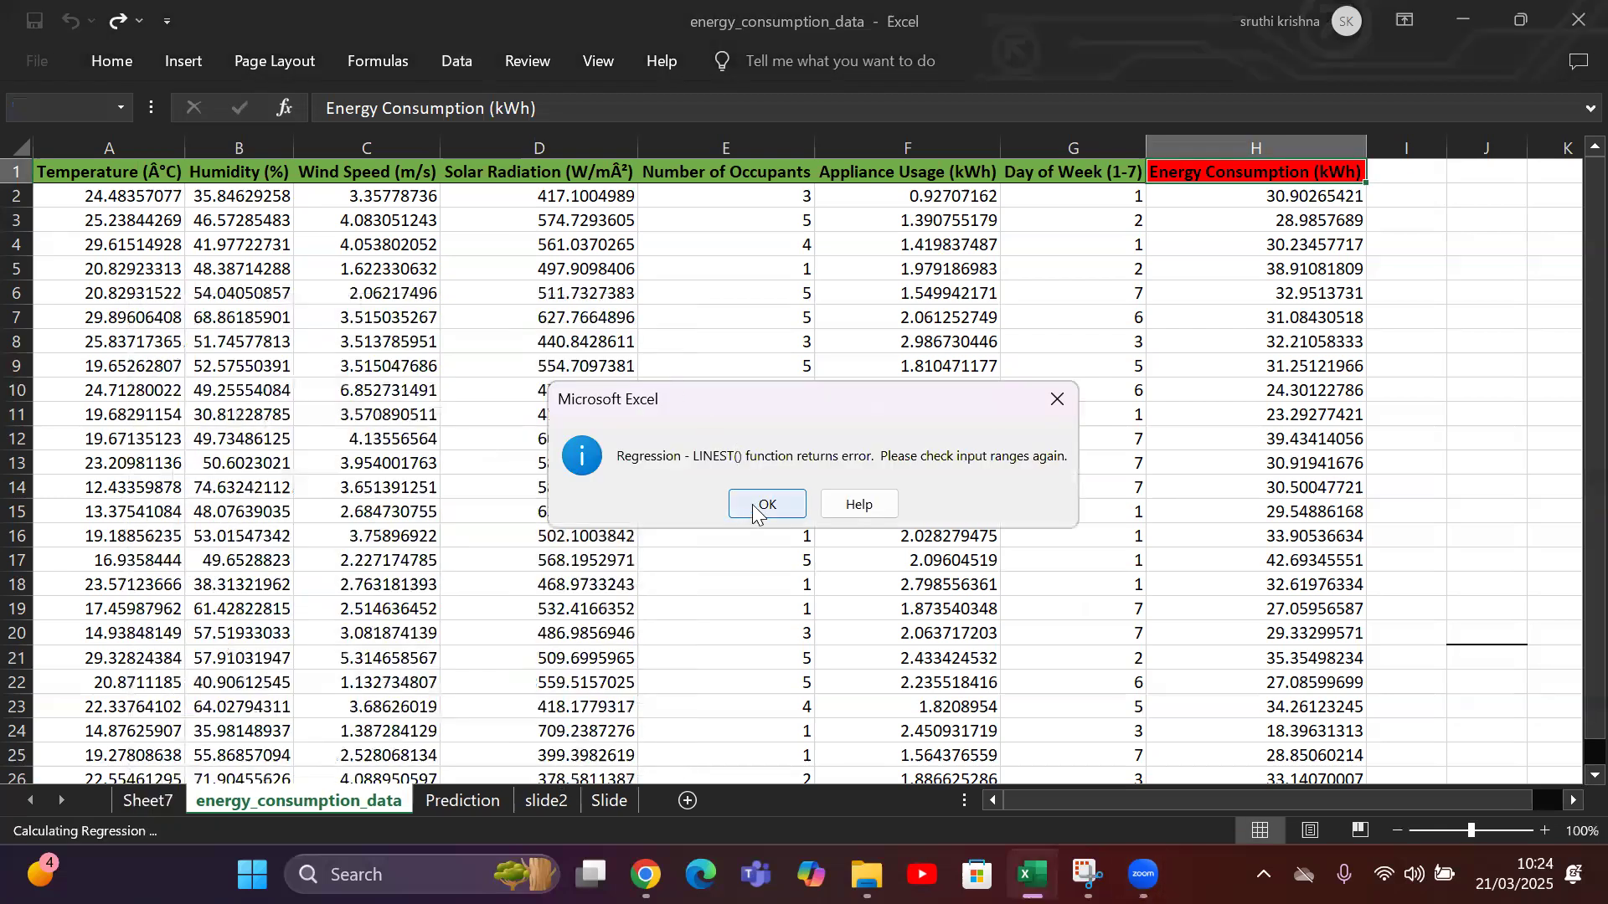
pyautogui.click(758, 505)
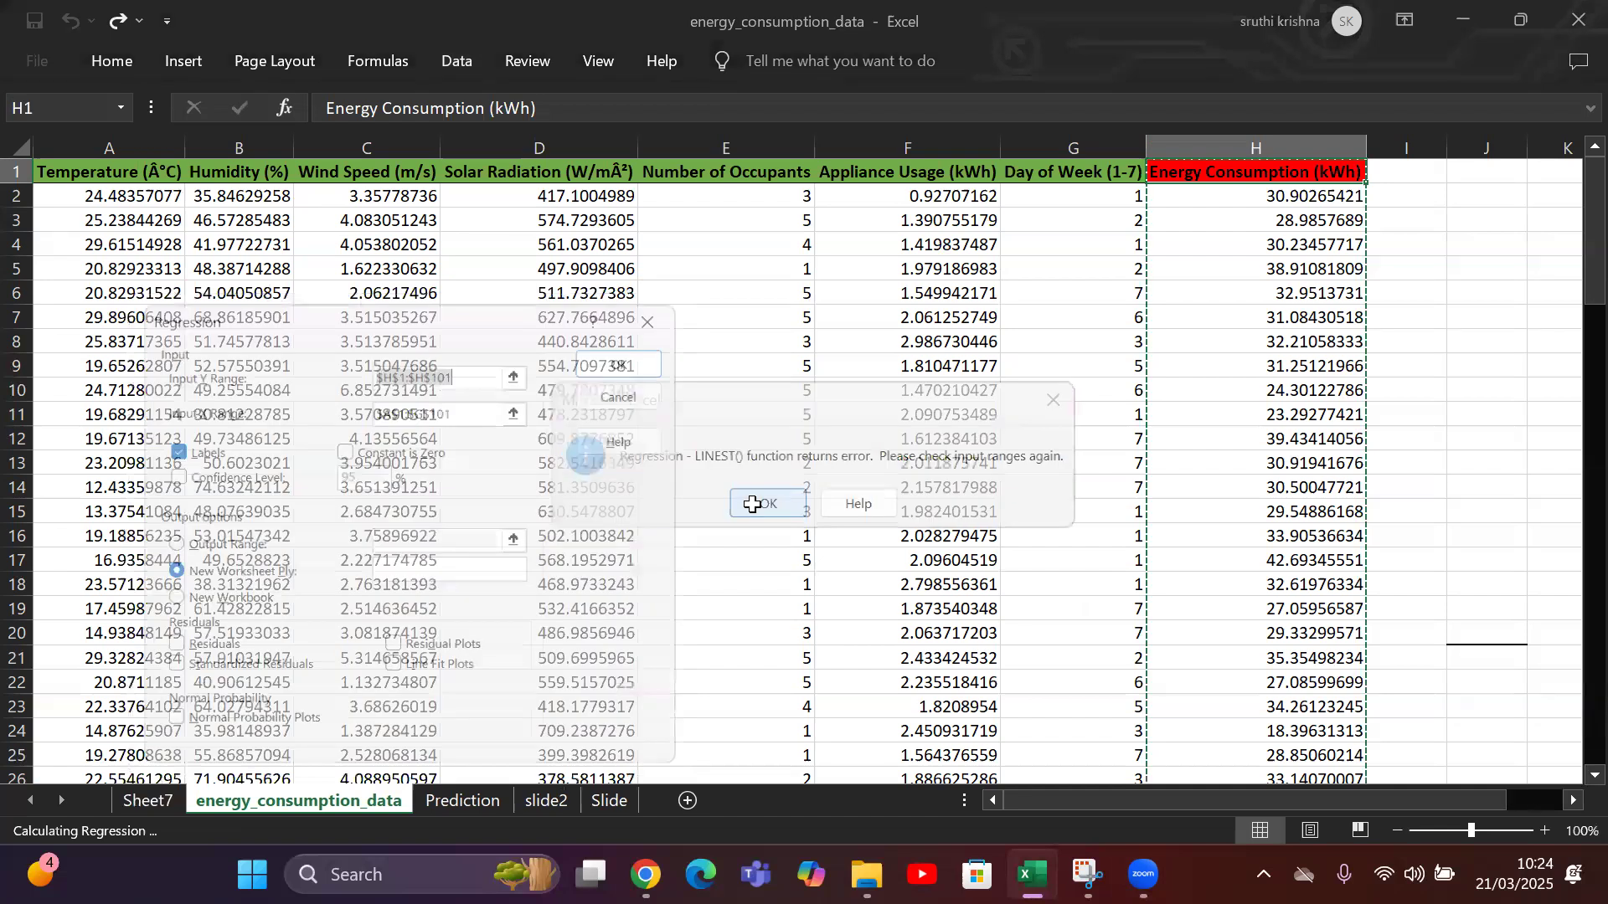
# Set the regression's Input Y Range to the Energy Consumption column, $H$1:$H$100.
pyautogui.press('BackSpace')
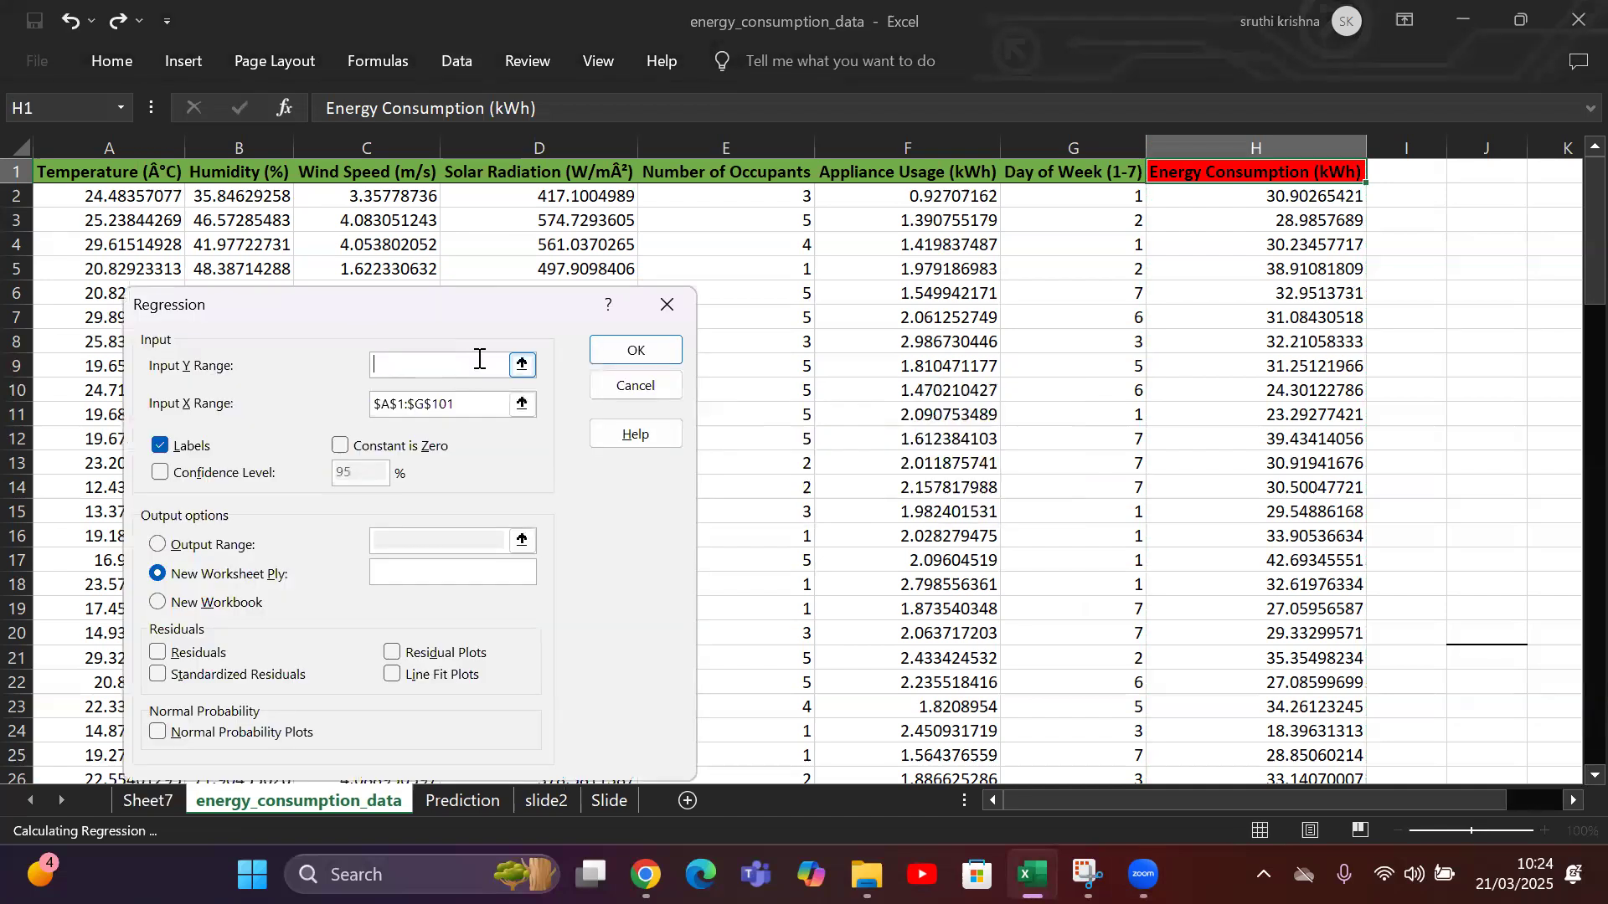
pyautogui.click(1206, 179)
pyautogui.moveTo(1206, 179); pyautogui.dragTo(1289, 732)
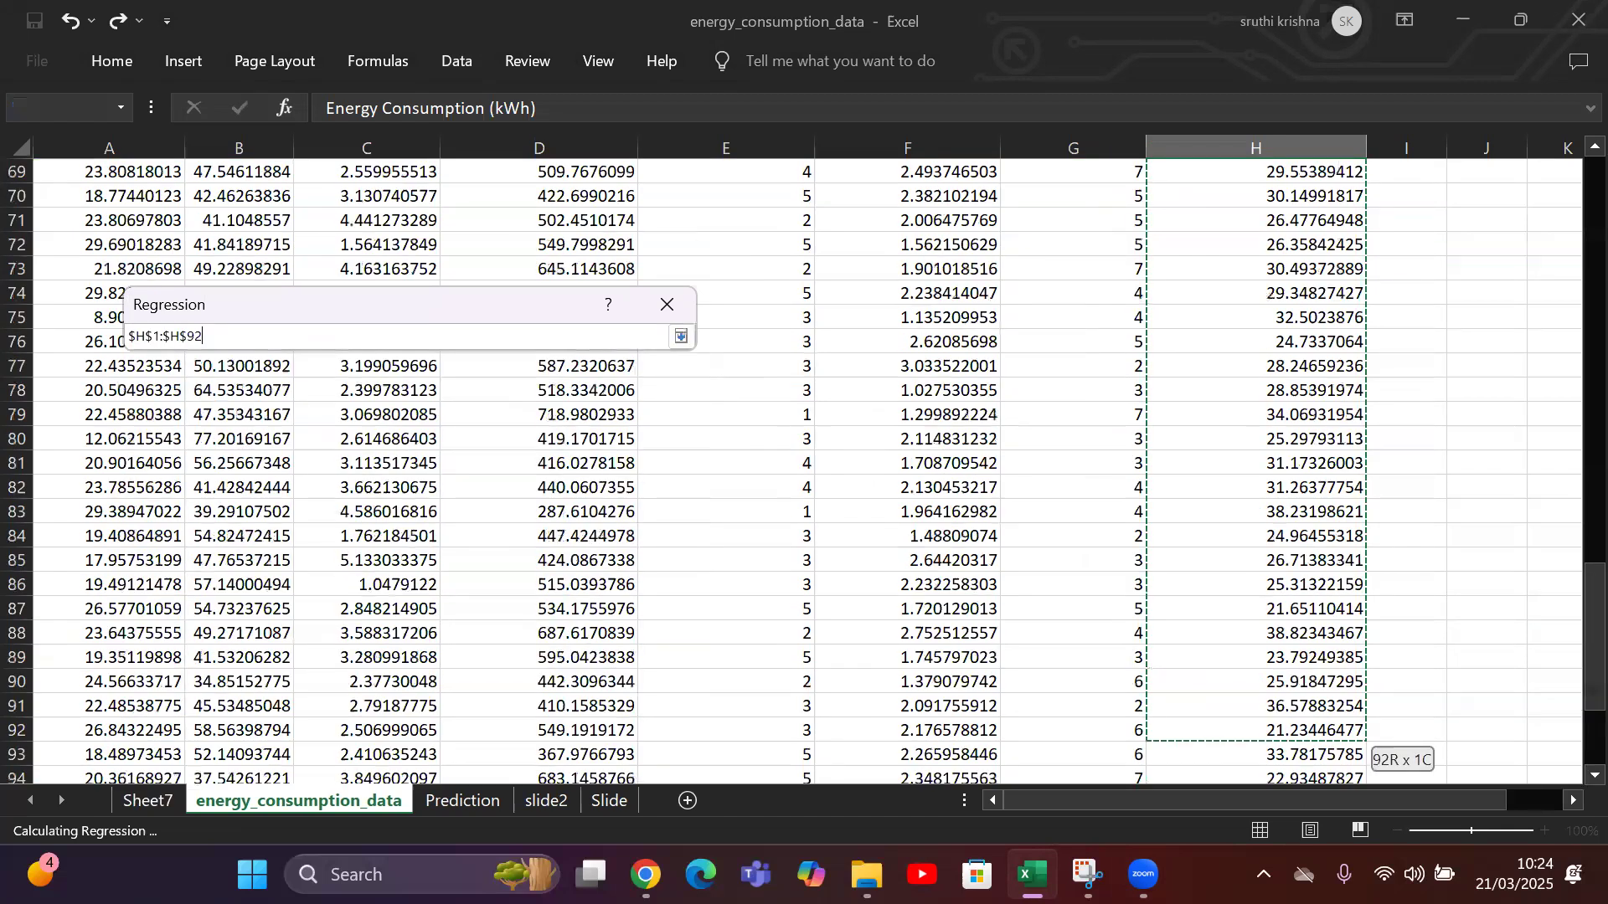
pyautogui.moveTo(1233, 808); pyautogui.dragTo(1239, 733)
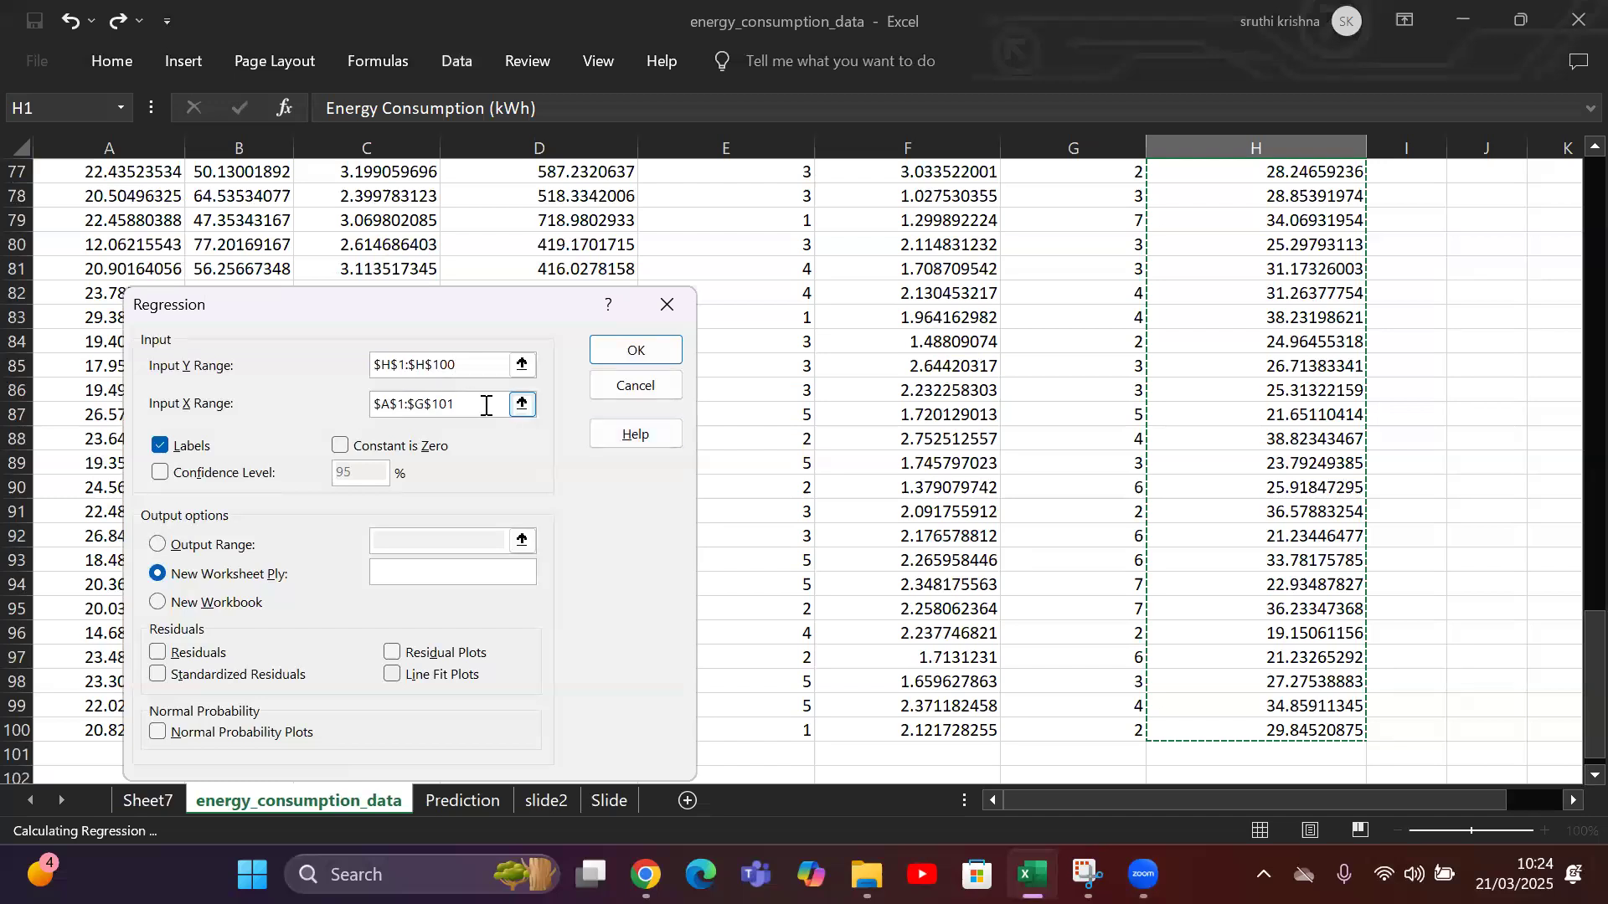
# Set the Input X Range to $A$1:$G$100 and run the regression with labels, output to a new worksheet.
pyautogui.click(486, 405)
pyautogui.moveTo(449, 405); pyautogui.dragTo(353, 418)
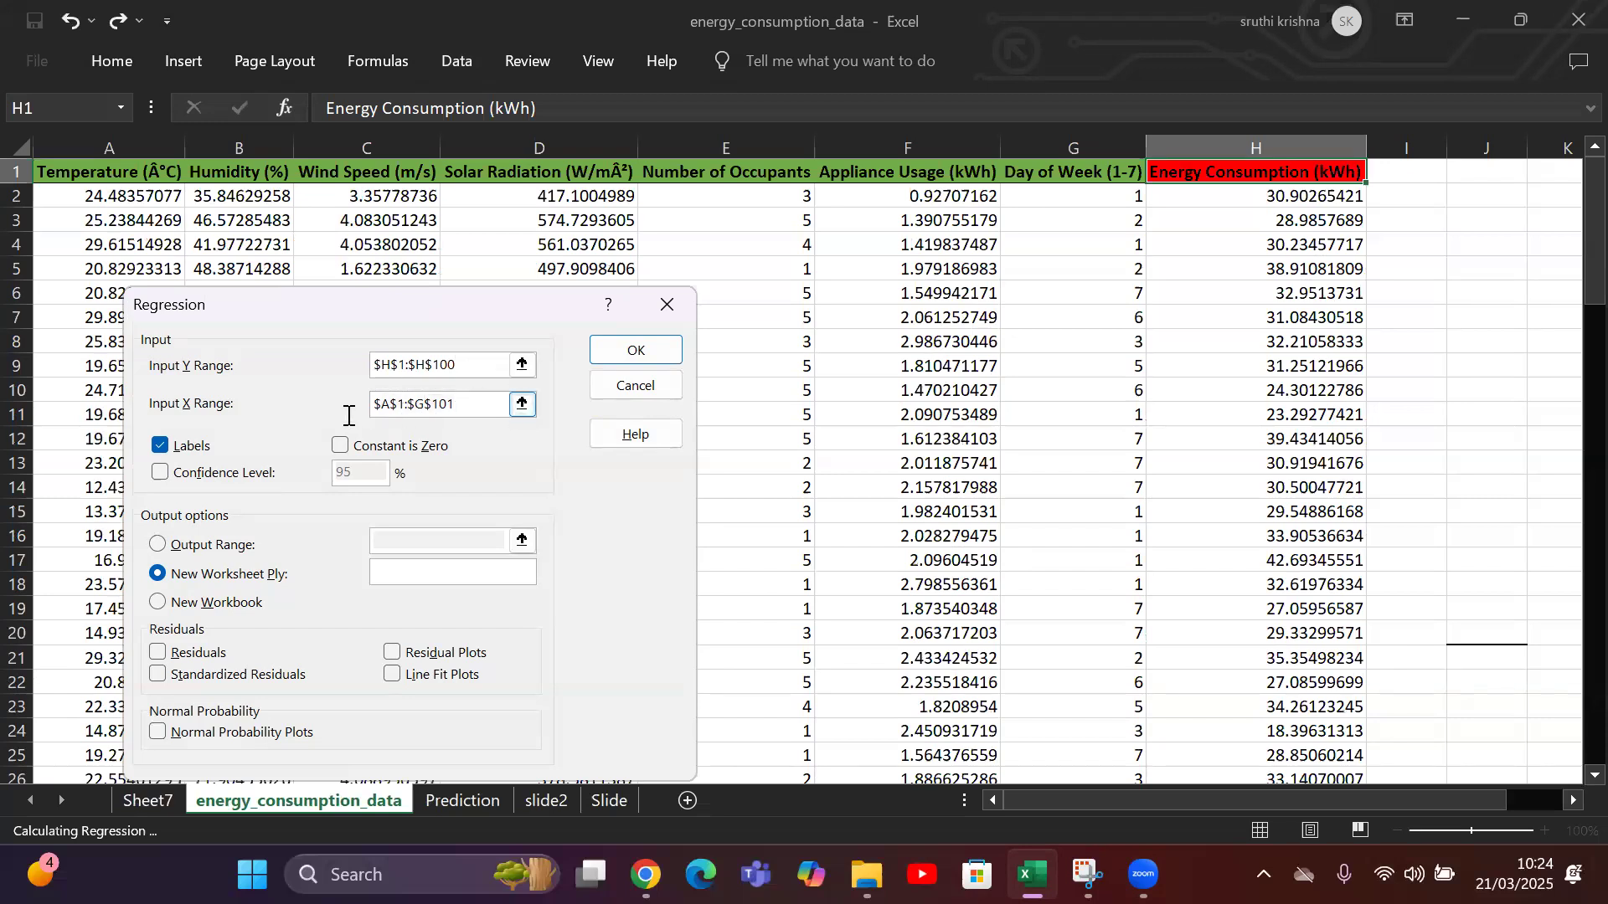
pyautogui.doubleClick(376, 405)
pyautogui.press('BackSpace')
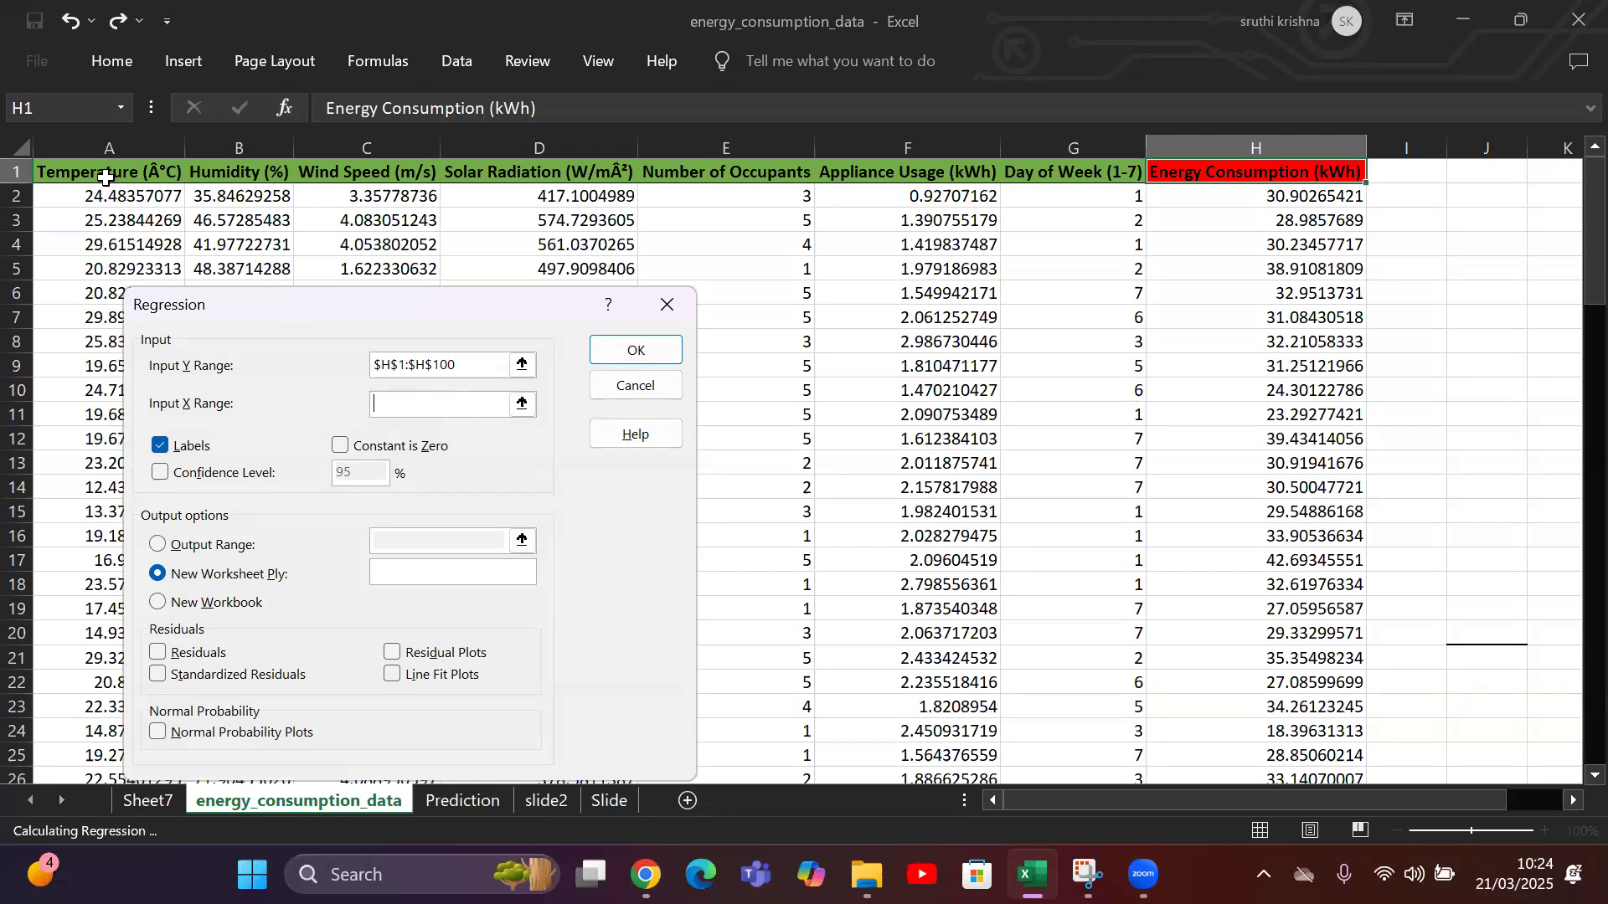
pyautogui.moveTo(83, 174); pyautogui.dragTo(1118, 705)
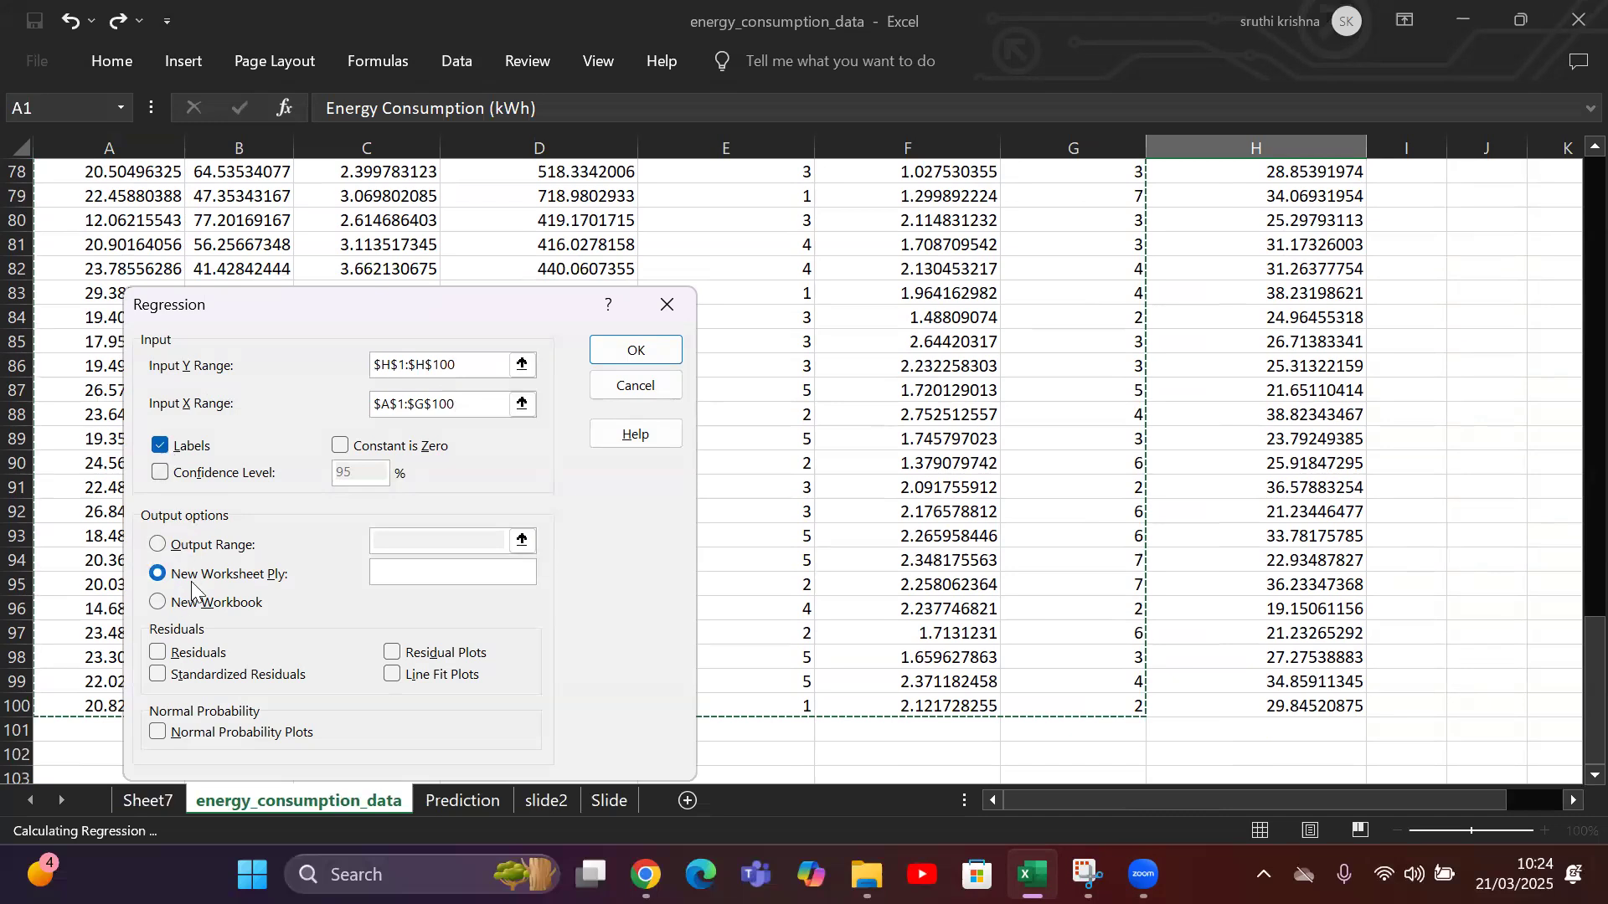
pyautogui.click(634, 350)
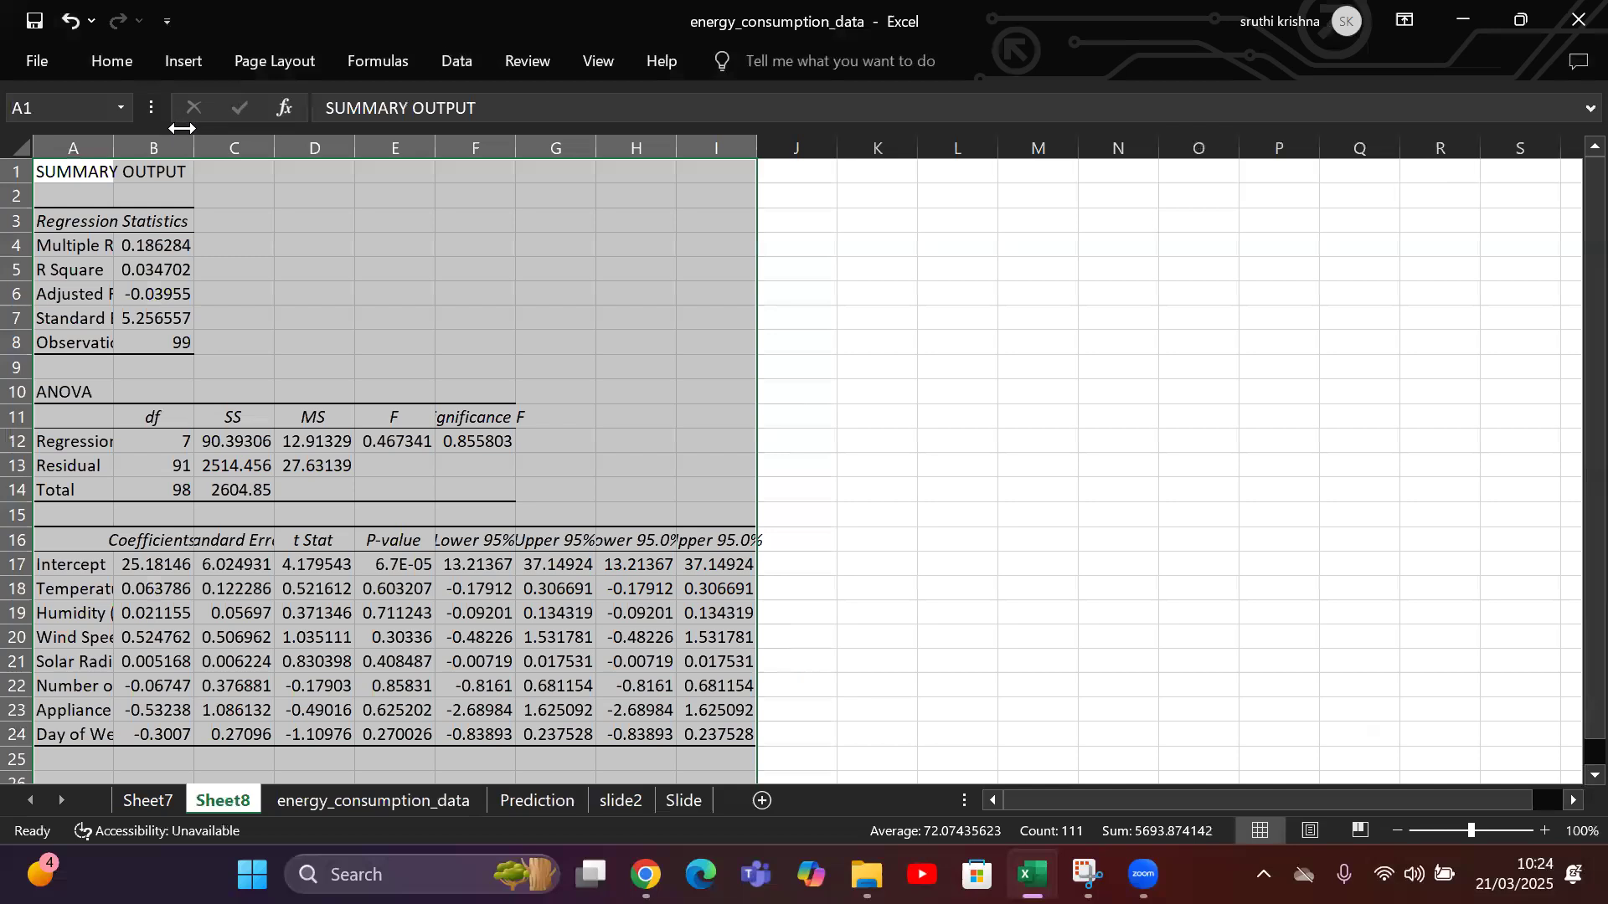
# Widen columns A and B on the regression summary sheet, making the coefficients column much wider.
pyautogui.doubleClick(194, 138)
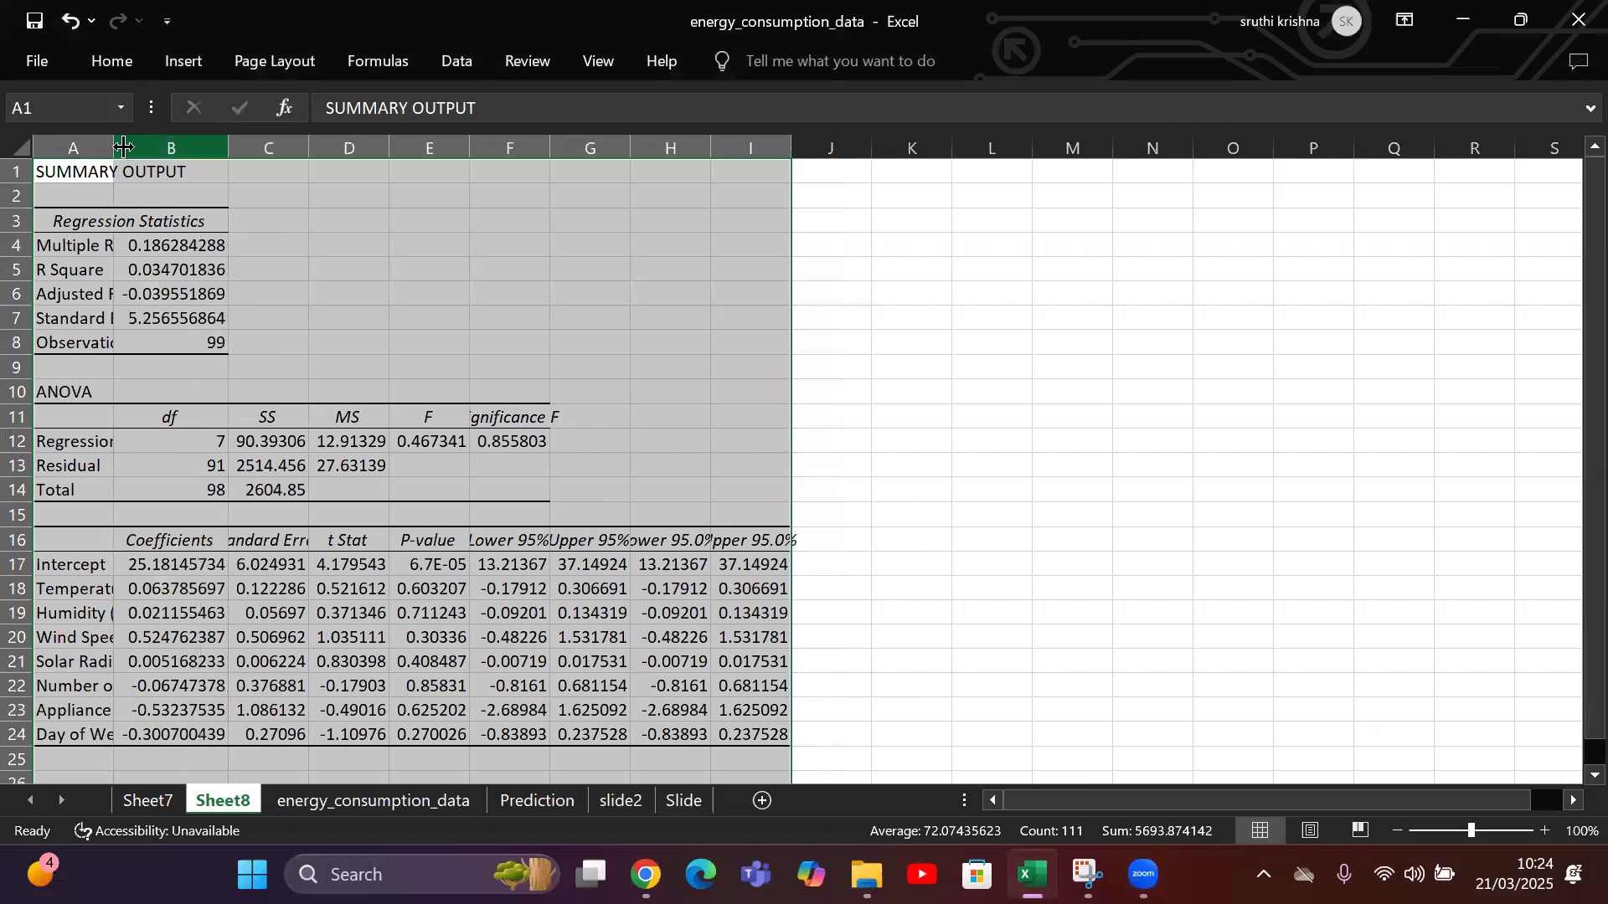
pyautogui.moveTo(116, 147); pyautogui.dragTo(140, 147)
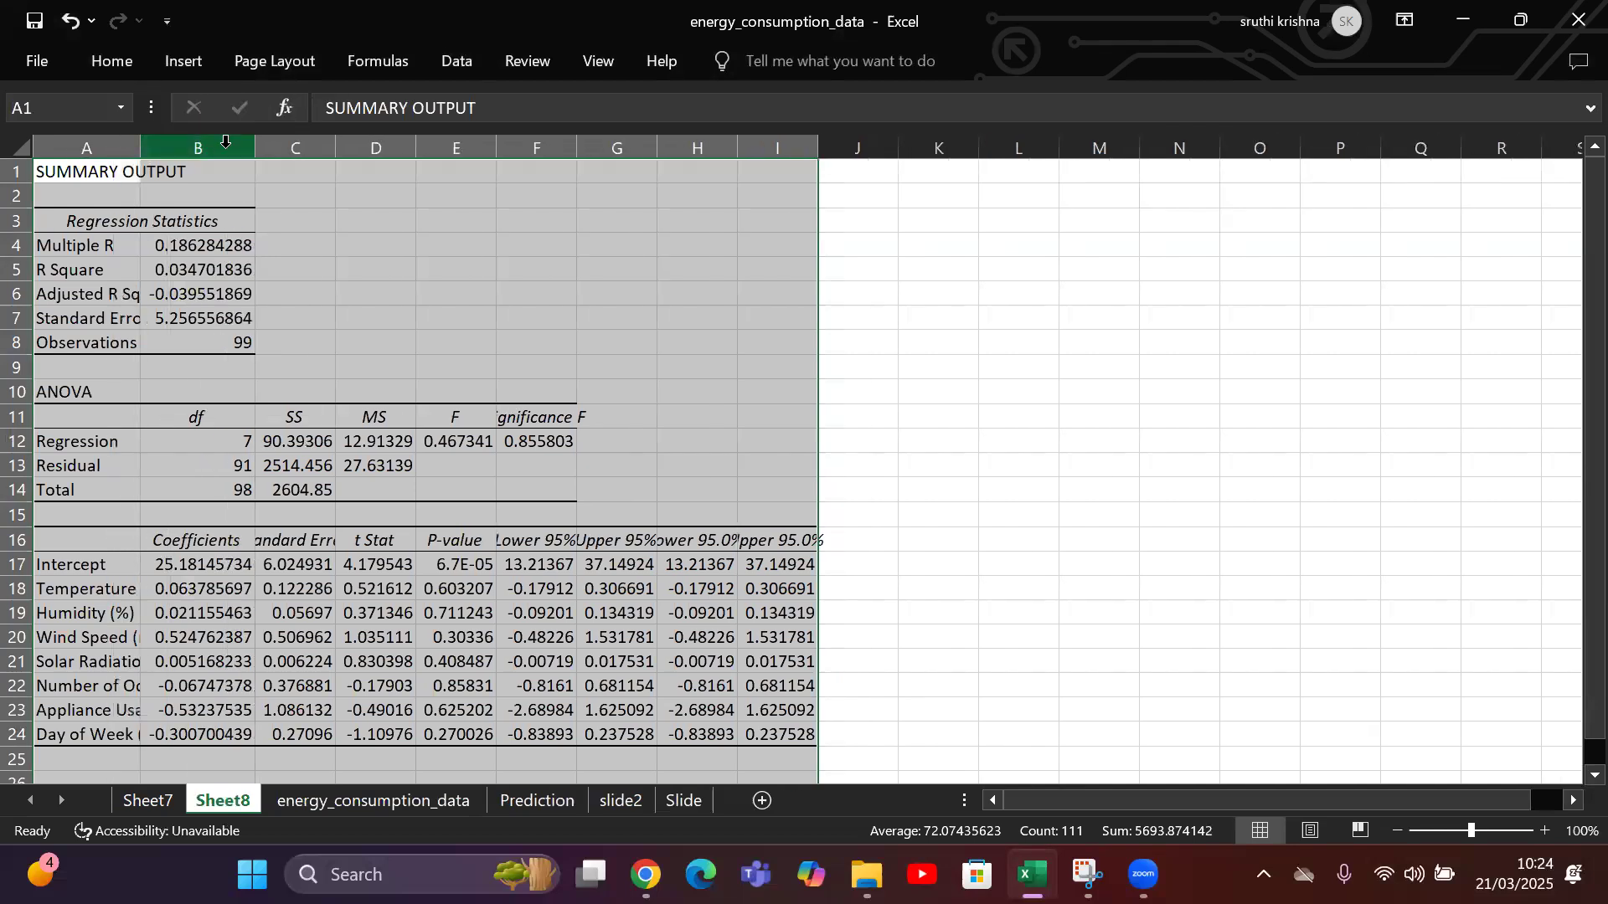
pyautogui.moveTo(254, 148); pyautogui.dragTo(314, 149)
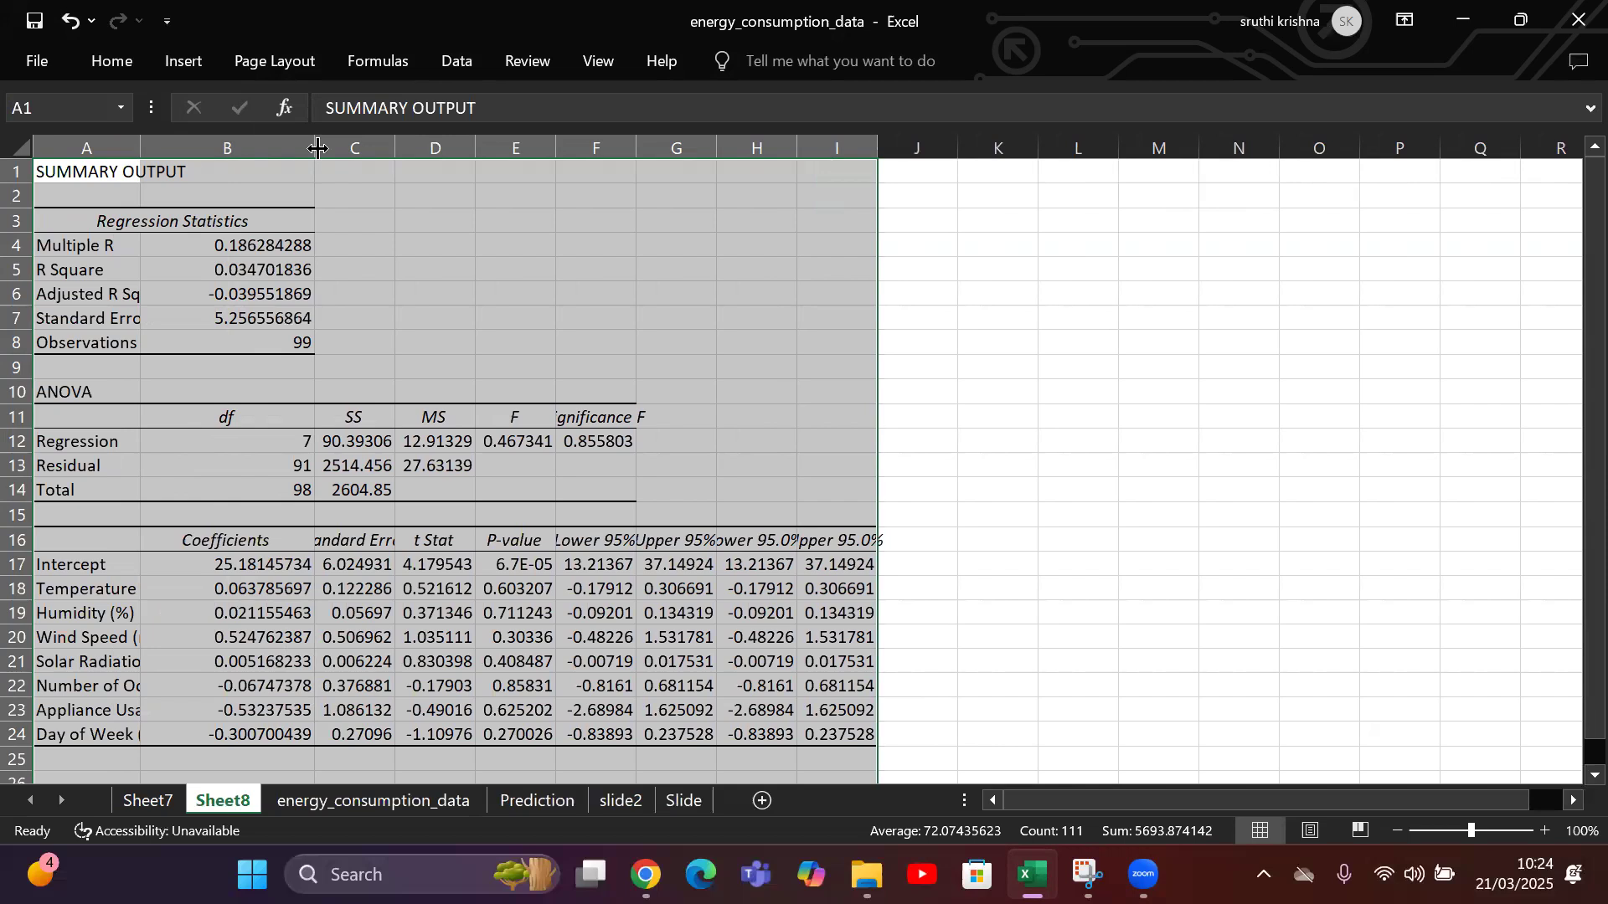
pyautogui.hotkey('ctrl', 'z')
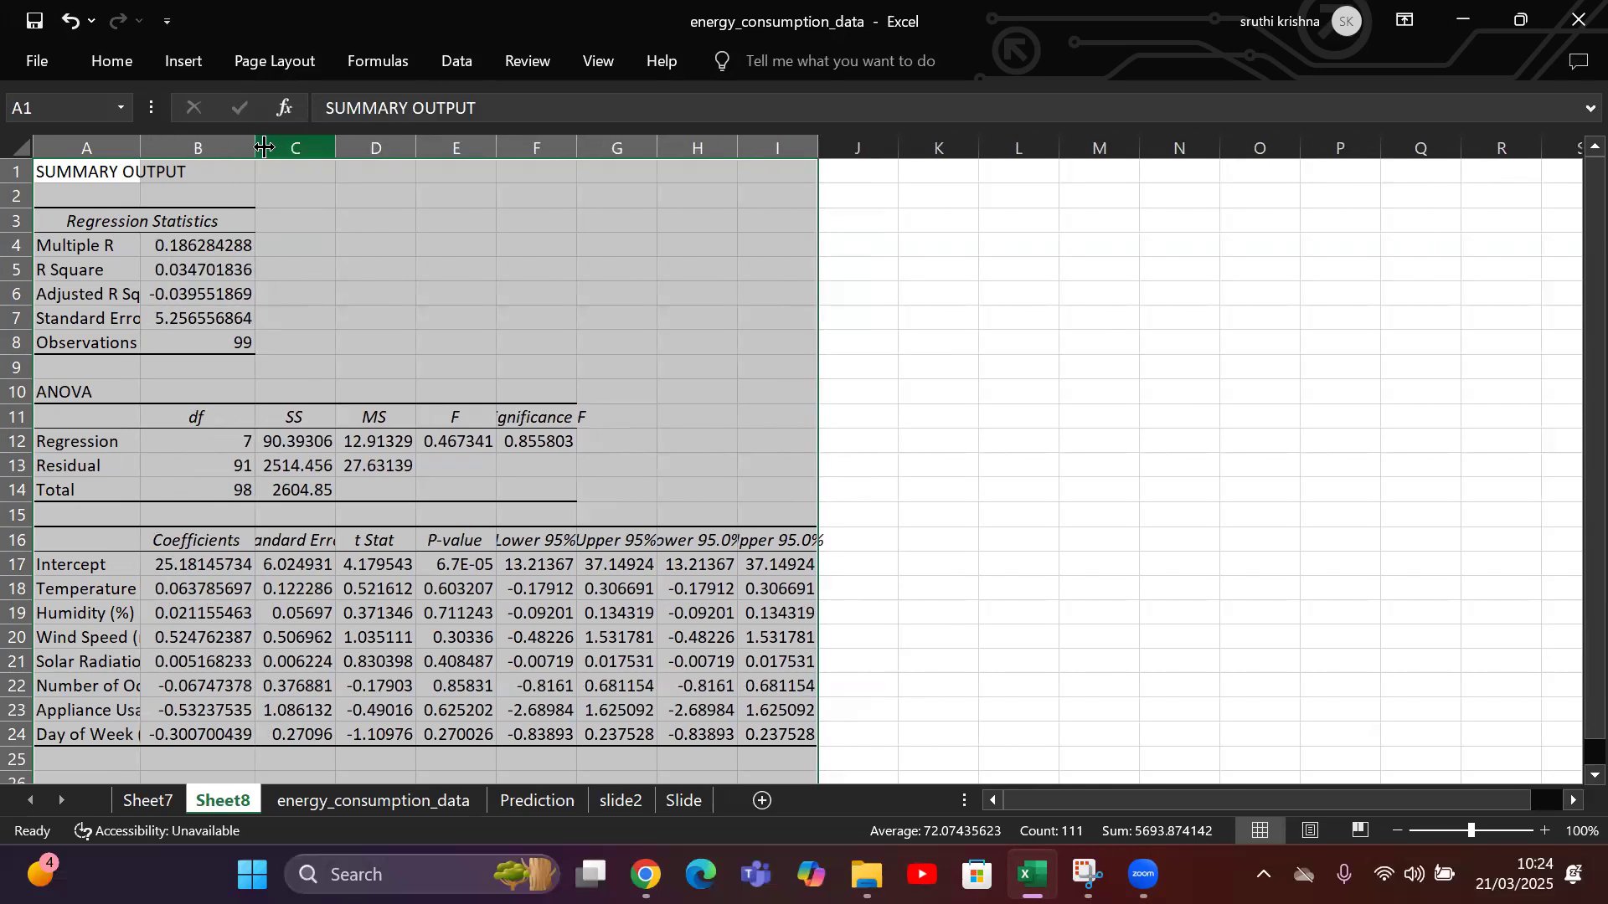
pyautogui.moveTo(257, 147); pyautogui.dragTo(491, 147)
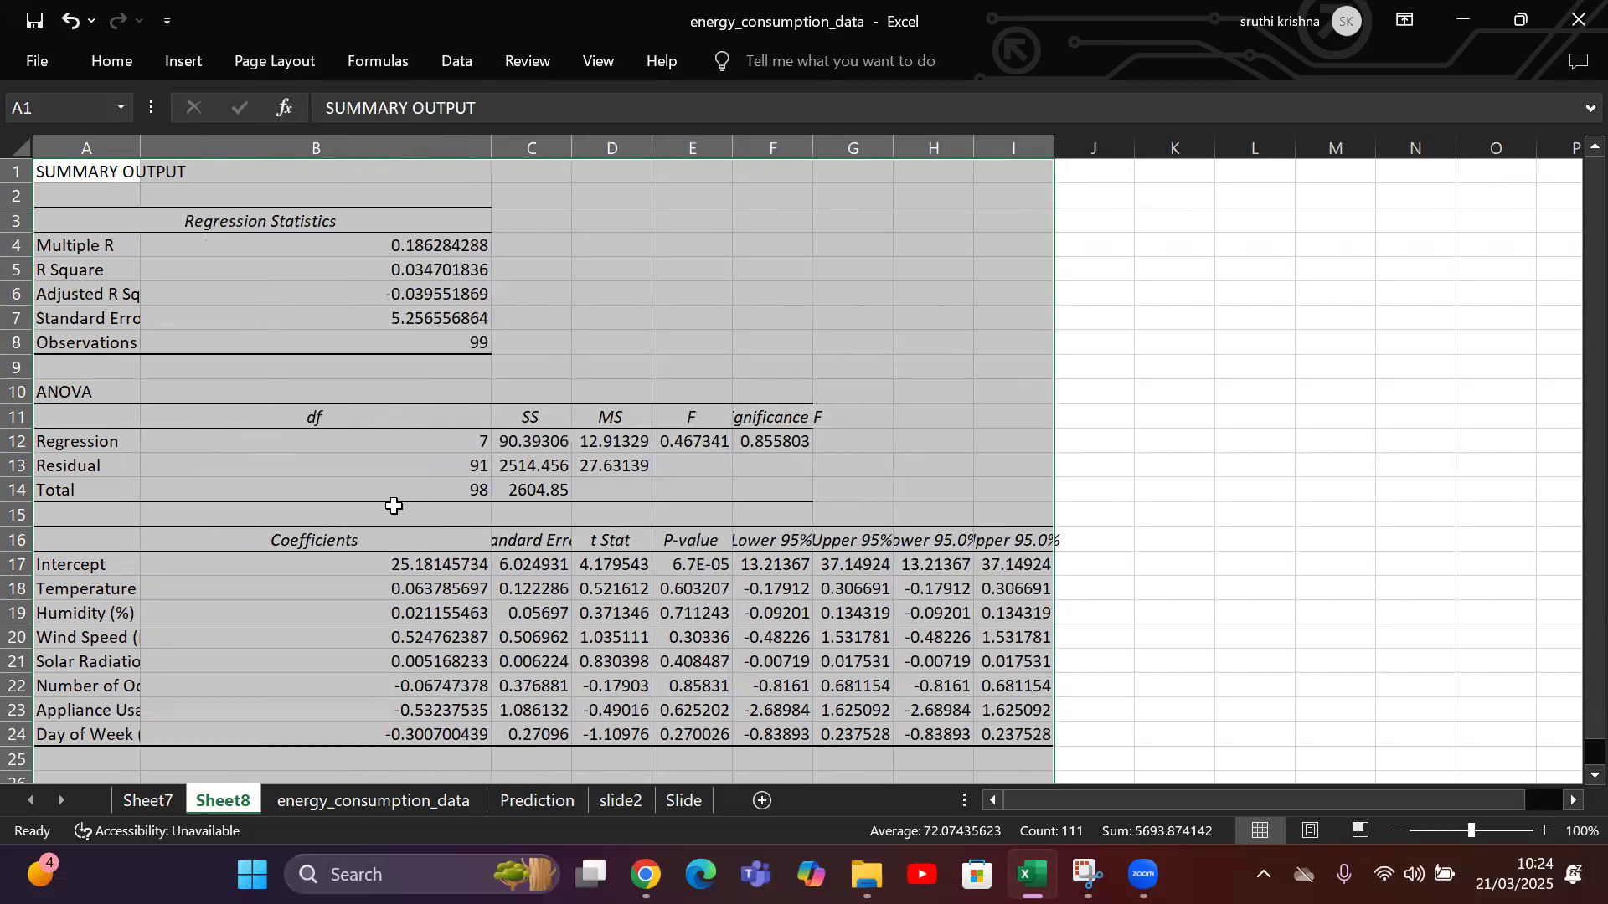
# Examine the row labels of the coefficients table from Intercept down to Day of Week (1-7).
pyautogui.click(60, 562)
pyautogui.click(63, 586)
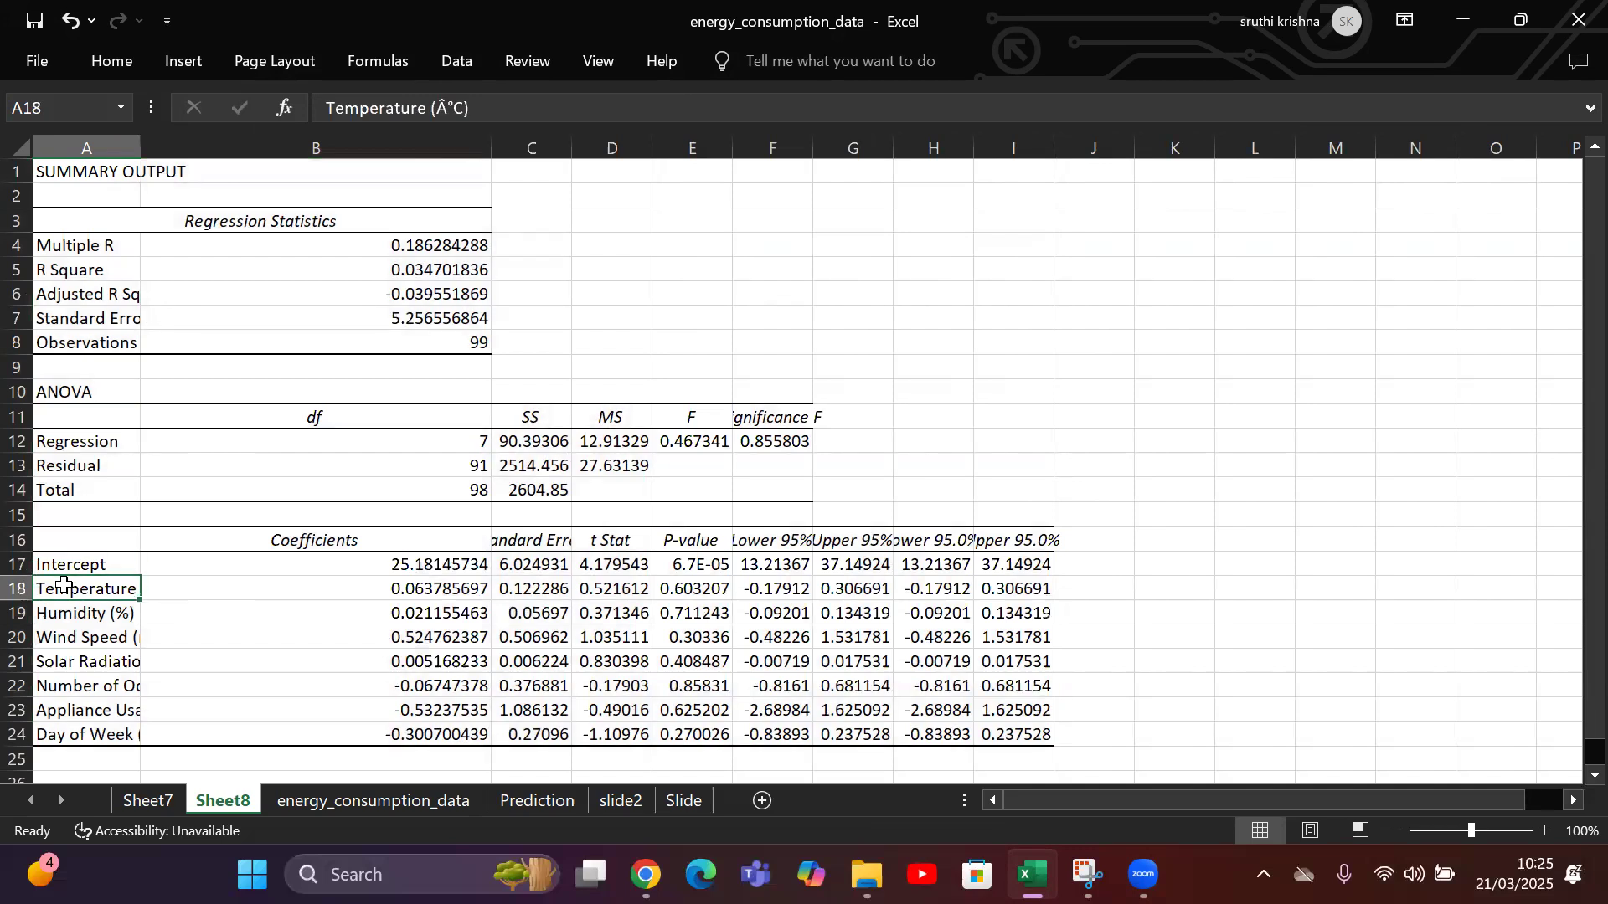
pyautogui.press('Down')
pyautogui.press('Down')
pyautogui.press('Down')
pyautogui.press('Down')
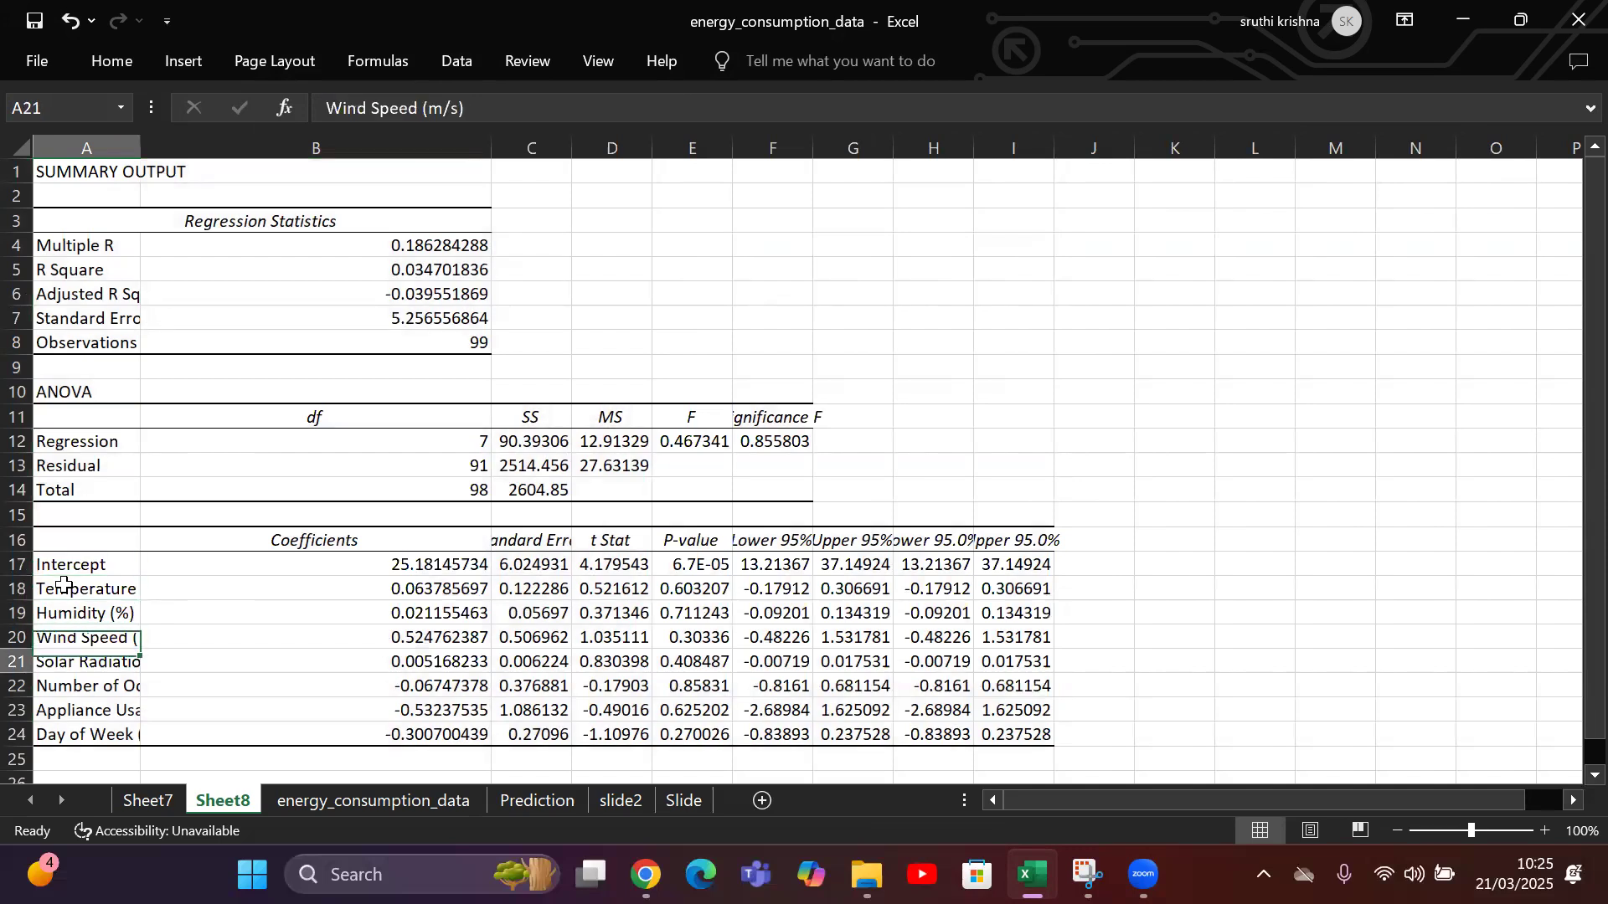
pyautogui.press('Down')
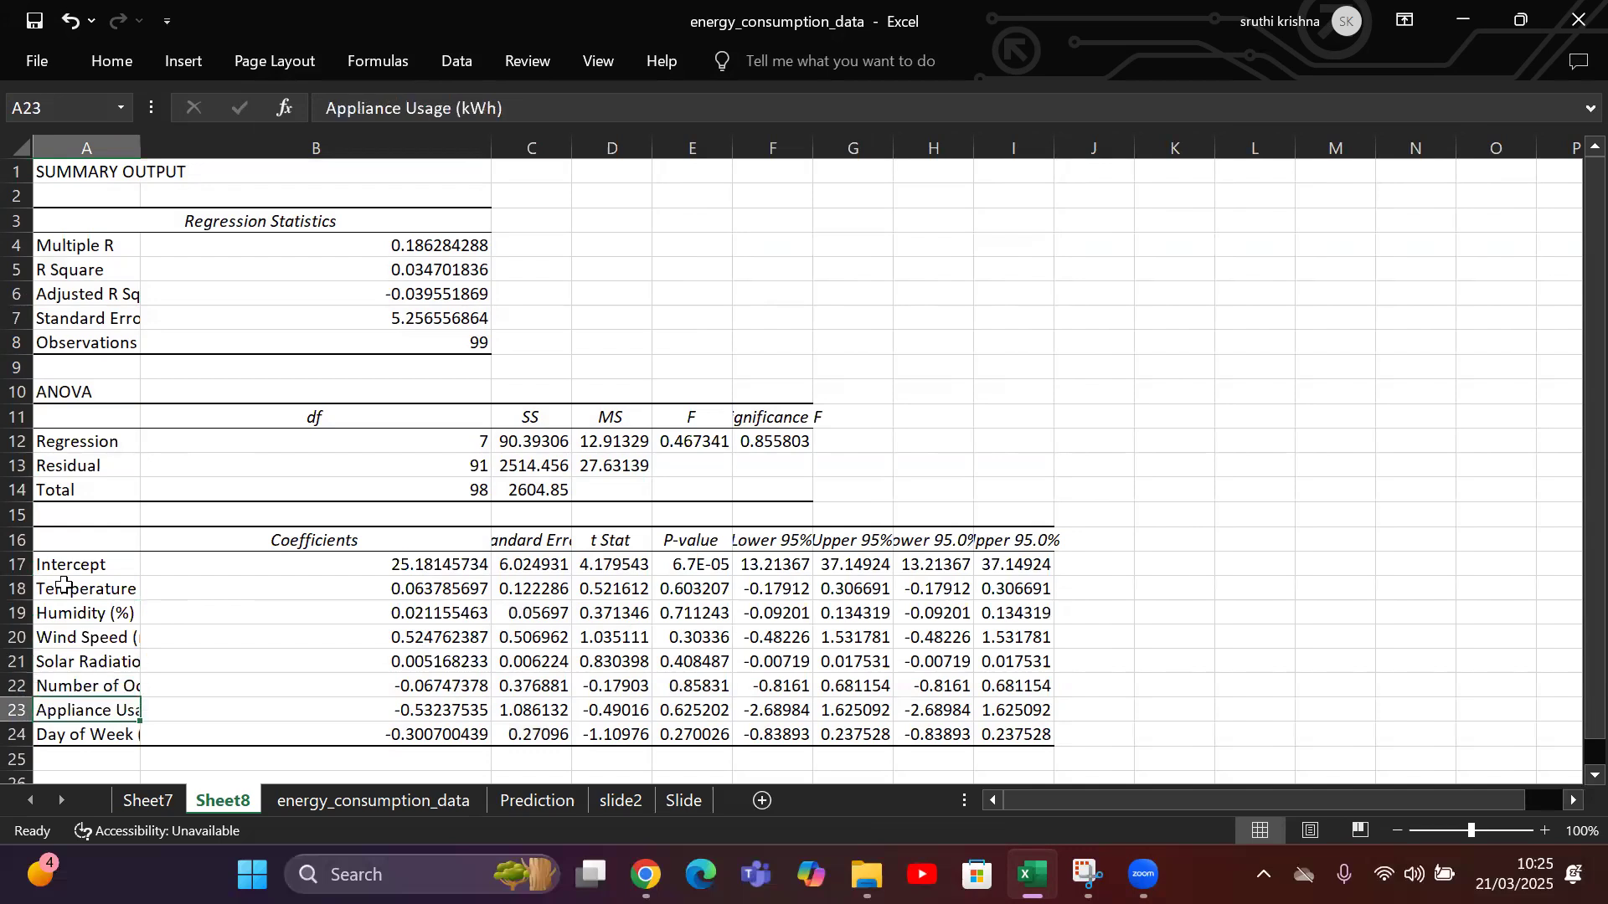
pyautogui.press('Down')
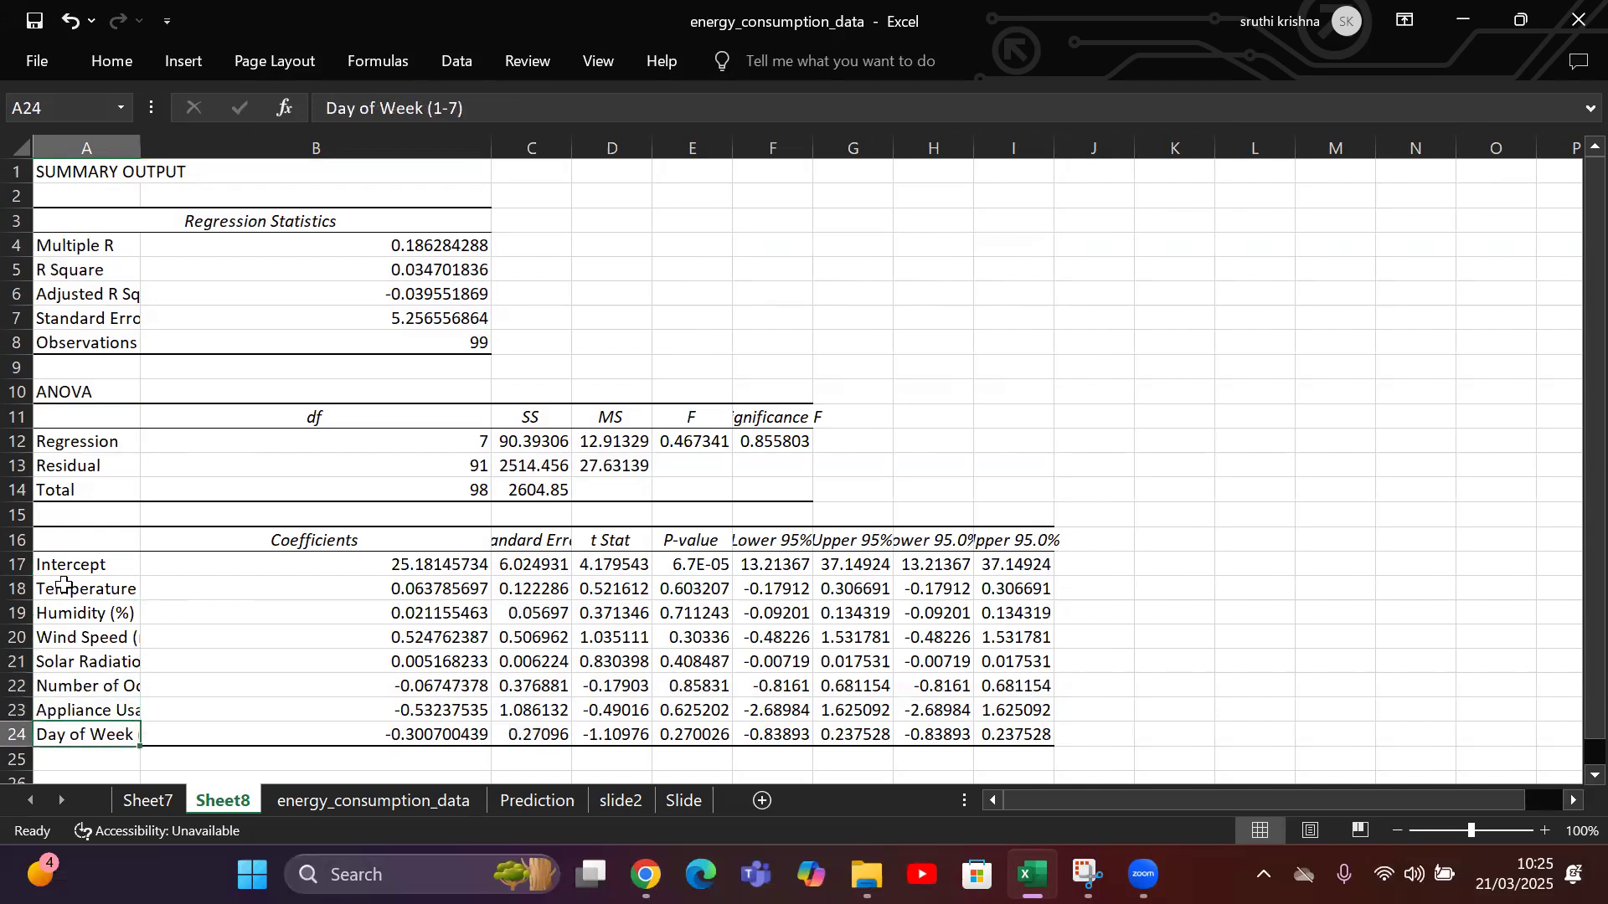
# Copy the regression coefficients in B17:B24 and paste them over I8:I15 on the Prediction sheet.
pyautogui.click(338, 561)
pyautogui.moveTo(338, 558); pyautogui.dragTo(349, 733)
pyautogui.hotkey('ctrl', 'c')
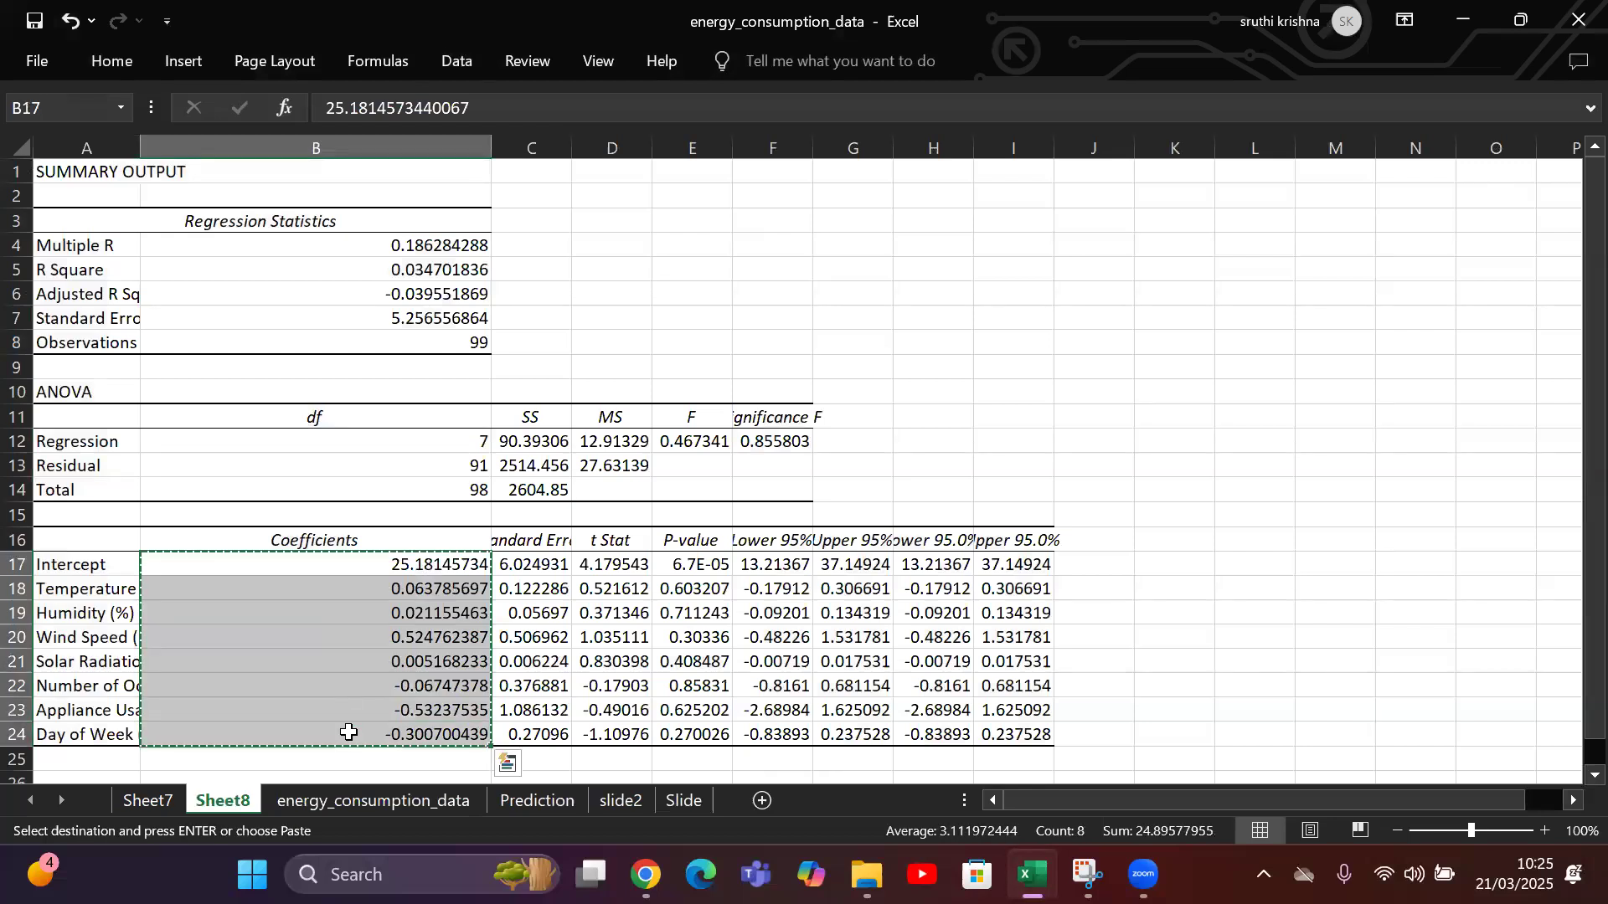
pyautogui.click(531, 803)
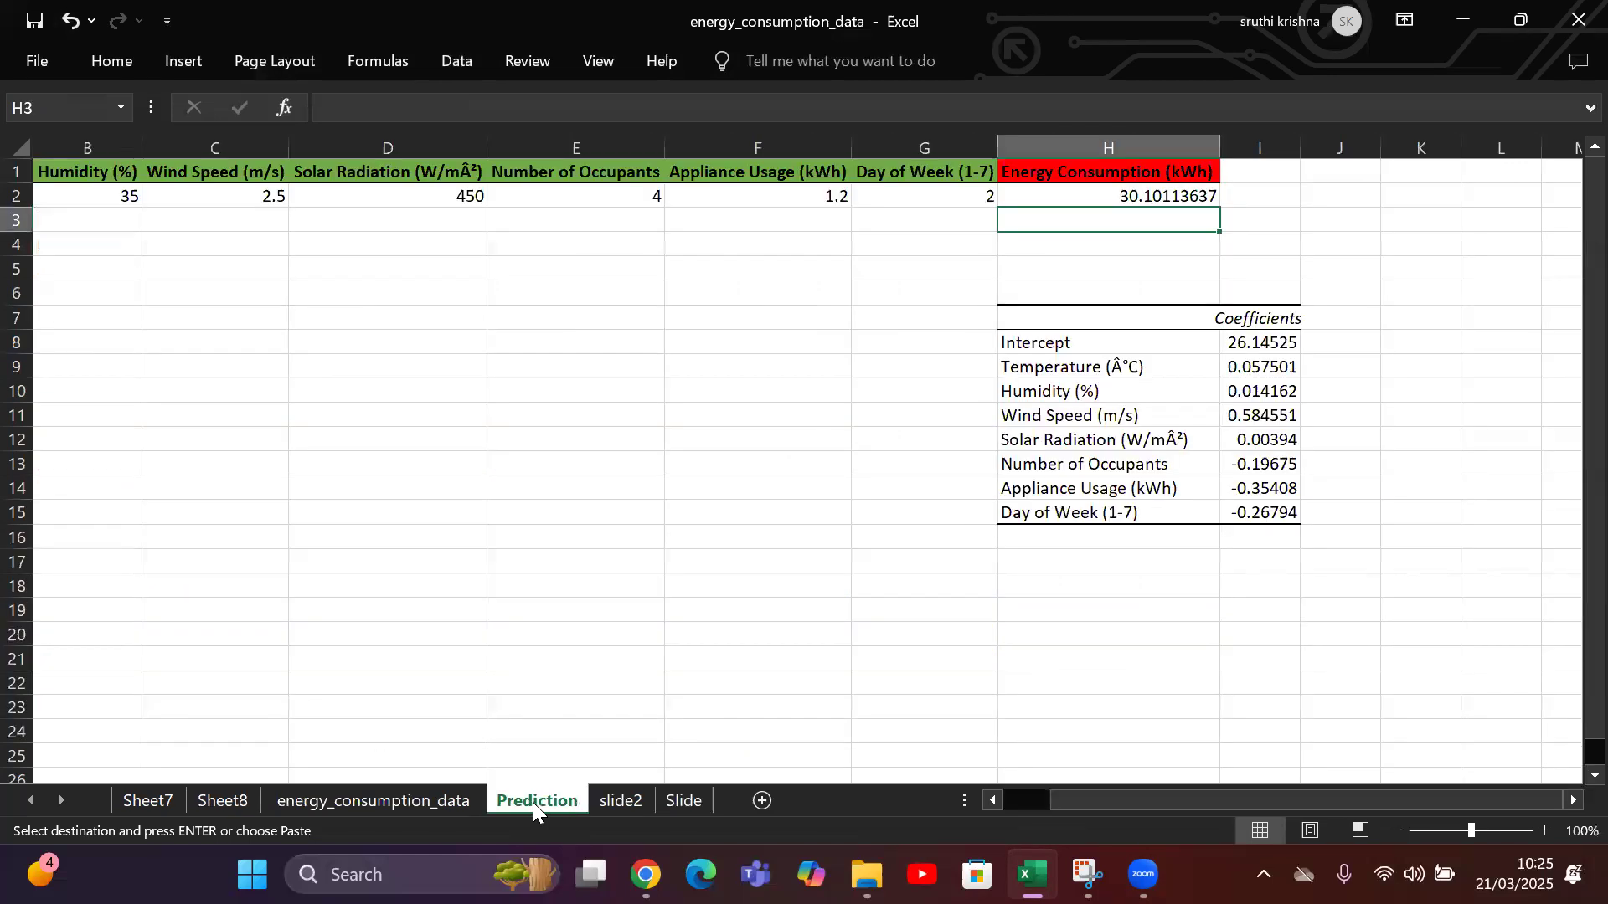
pyautogui.moveTo(1260, 343); pyautogui.dragTo(1265, 526)
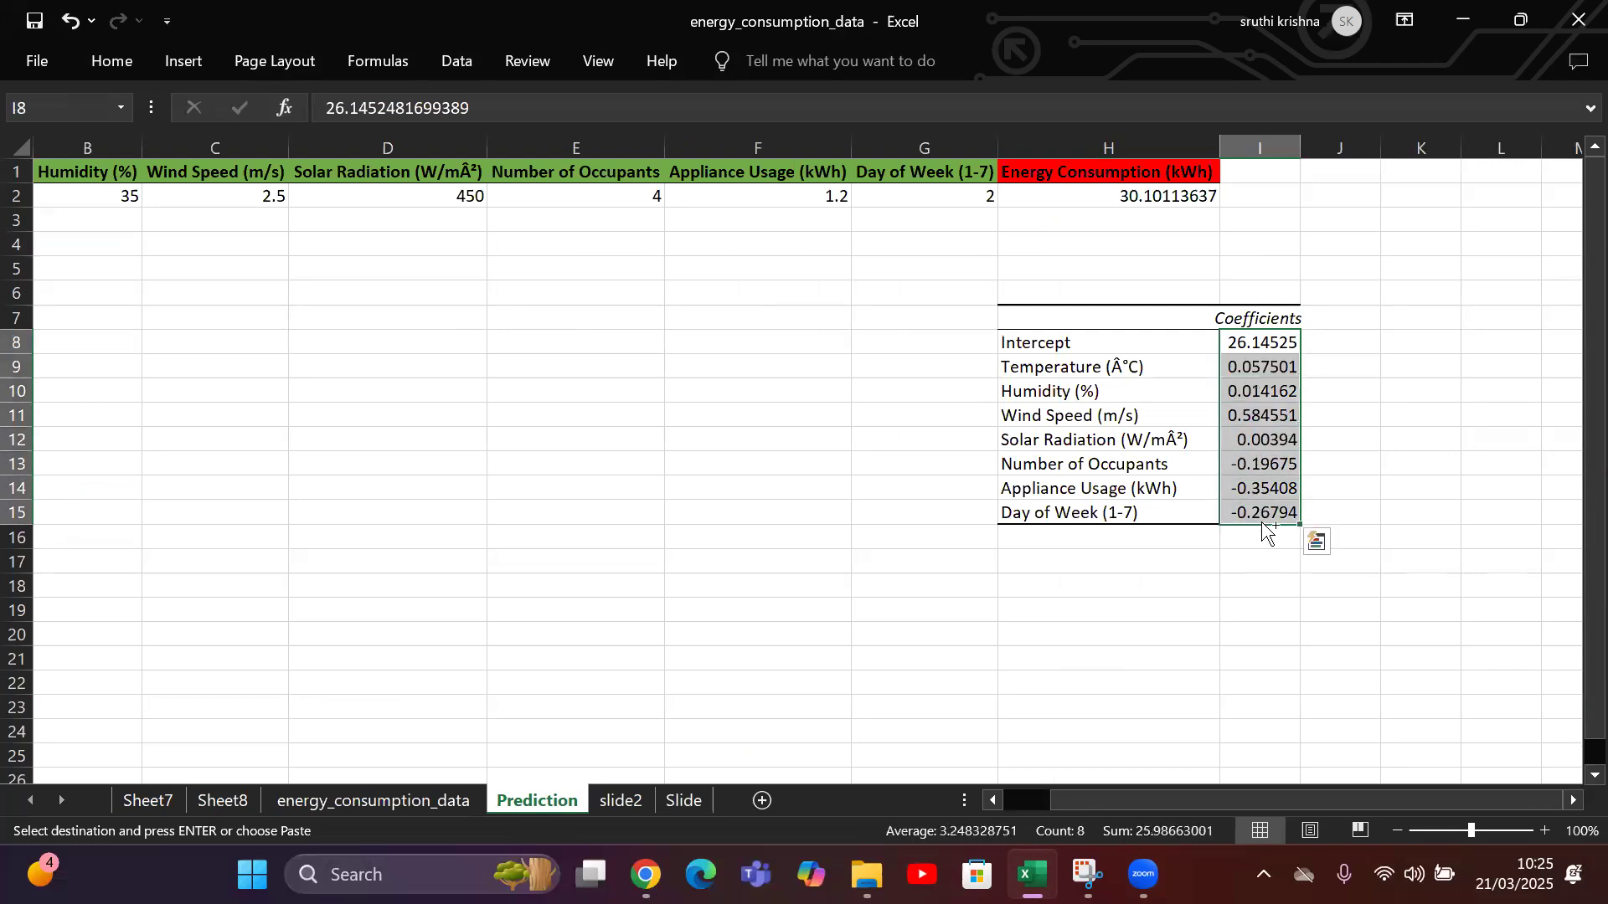
pyautogui.hotkey('ctrl', 'v')
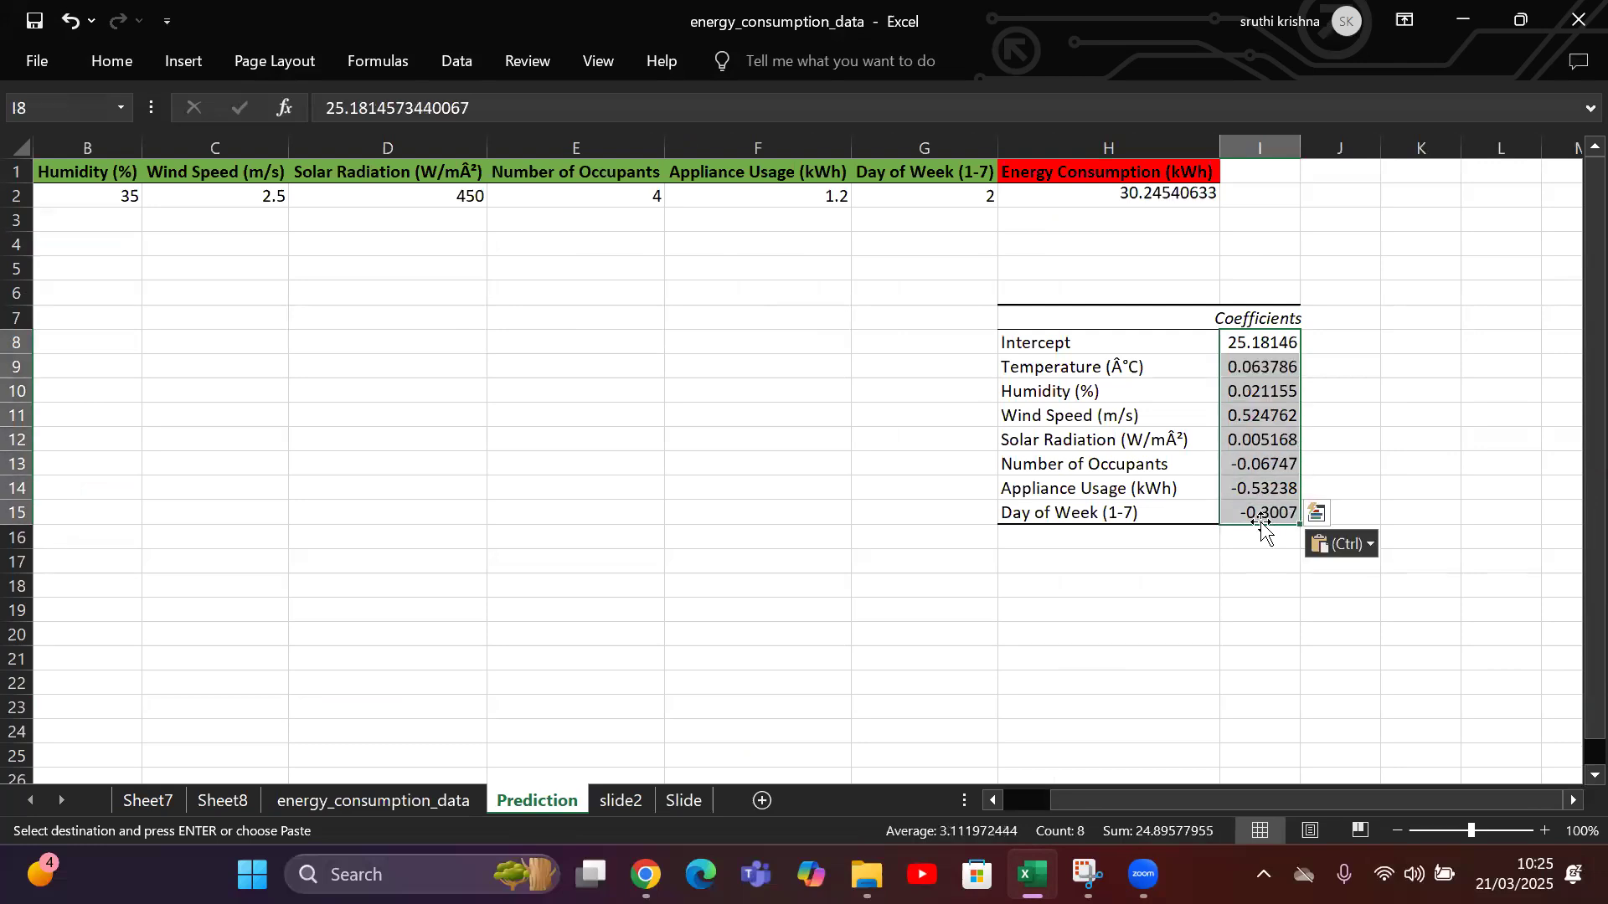
# Autofit column I on the Prediction sheet to the width of the pasted coefficients.
pyautogui.doubleClick(1298, 147)
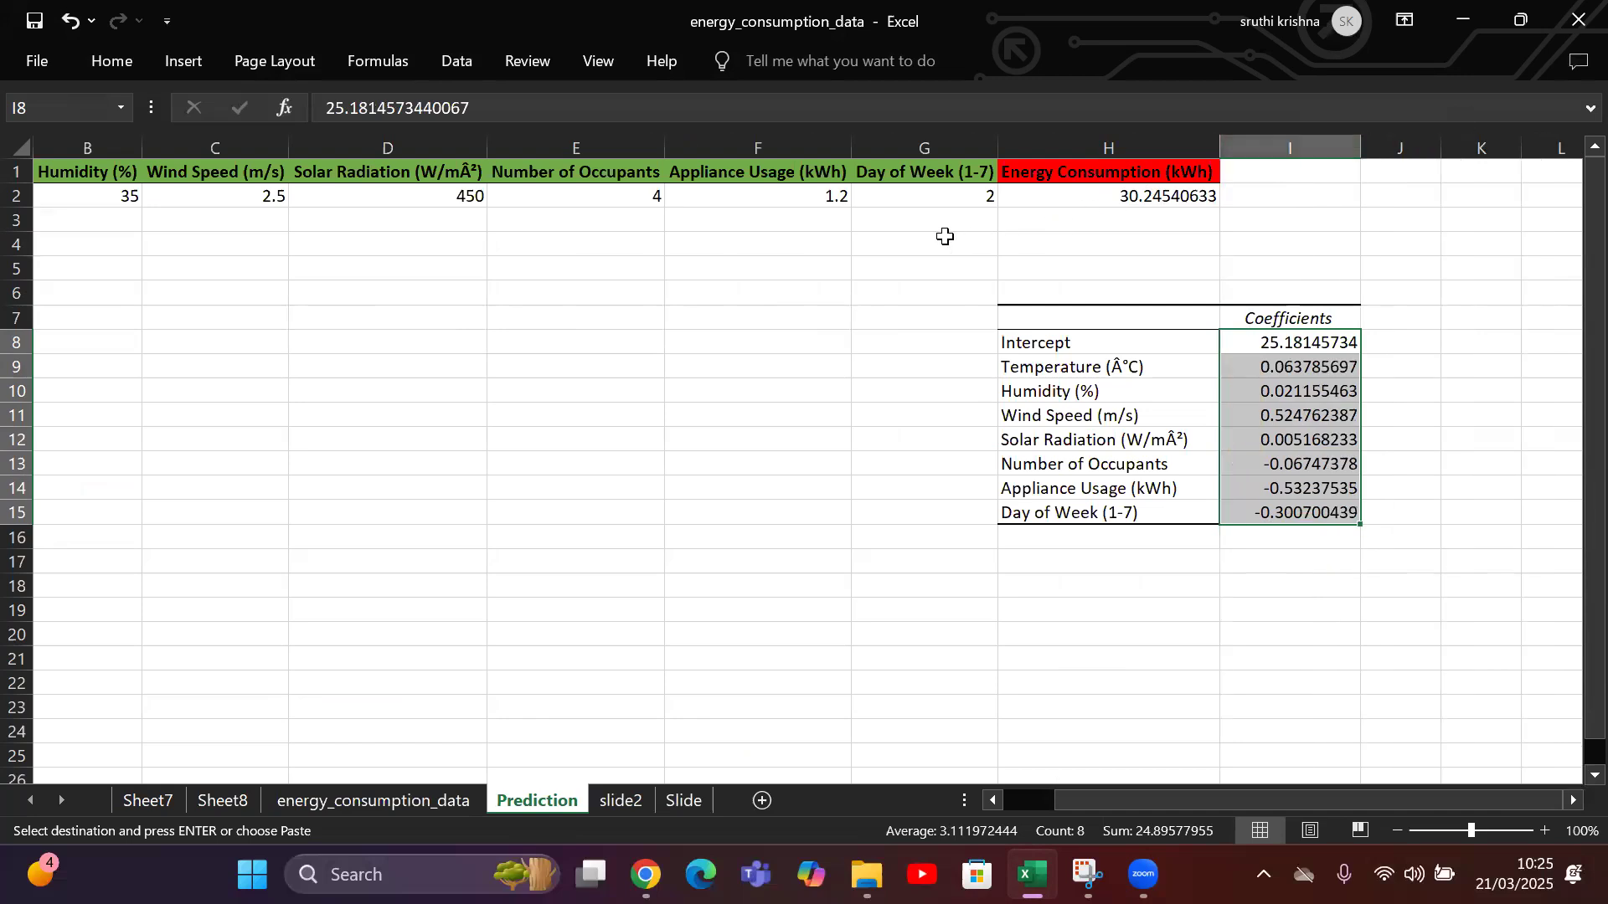
pyautogui.click(74, 196)
pyautogui.moveTo(1292, 804); pyautogui.dragTo(1173, 803)
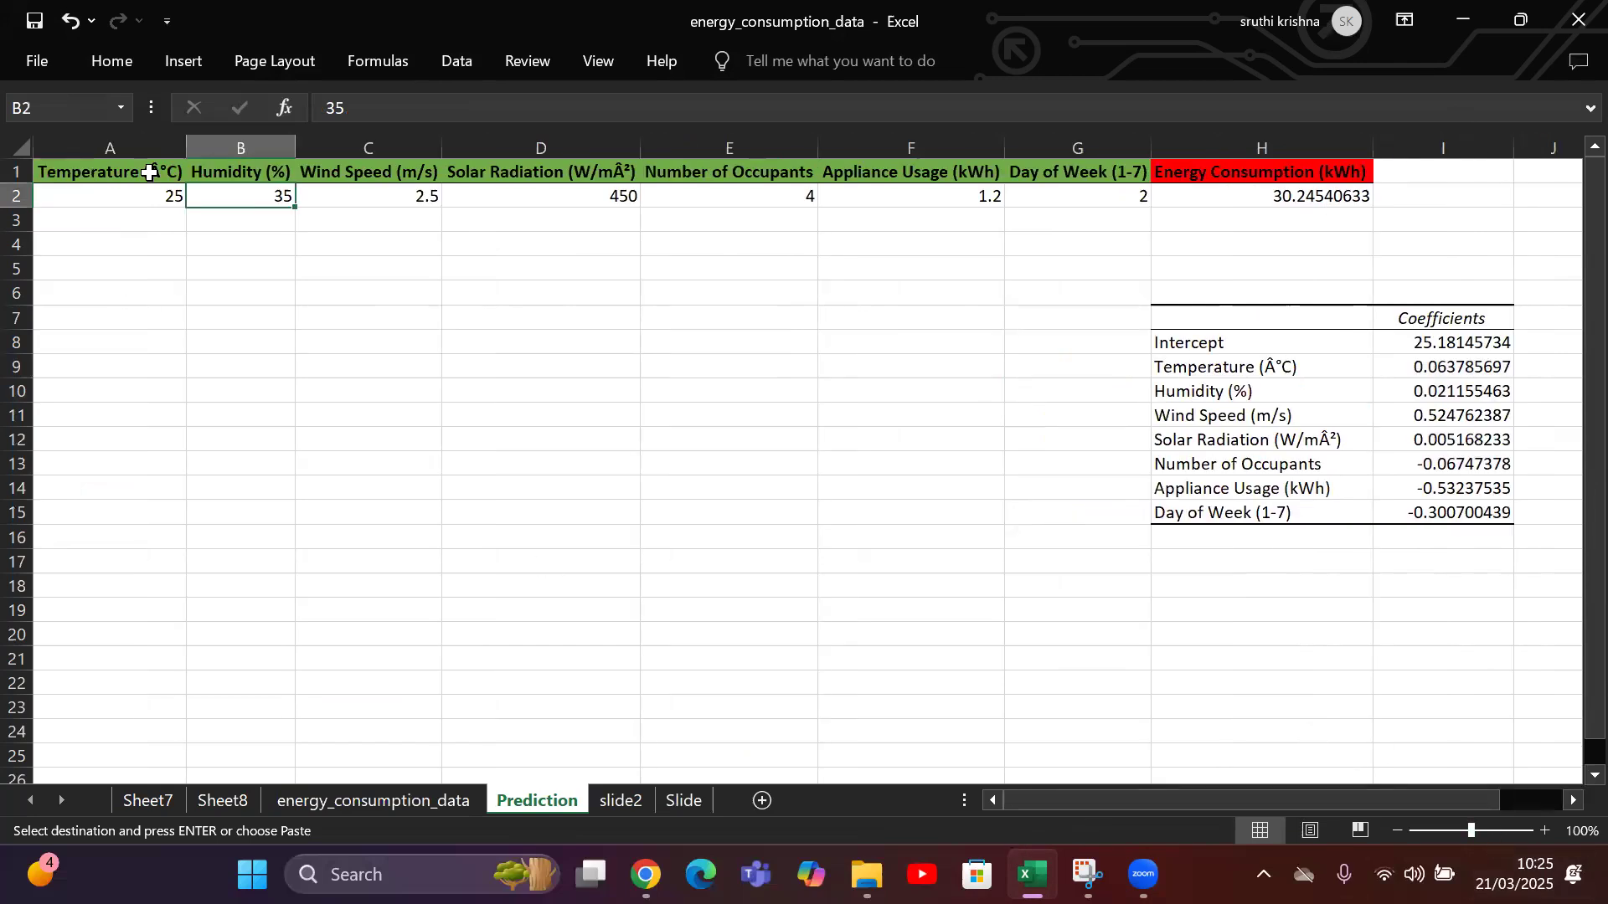
# In row 2 of the Prediction sheet, set the temperature to 18, the humidity to 28 and the wind speed to 3.2.
pyautogui.click(148, 195)
pyautogui.write('18')
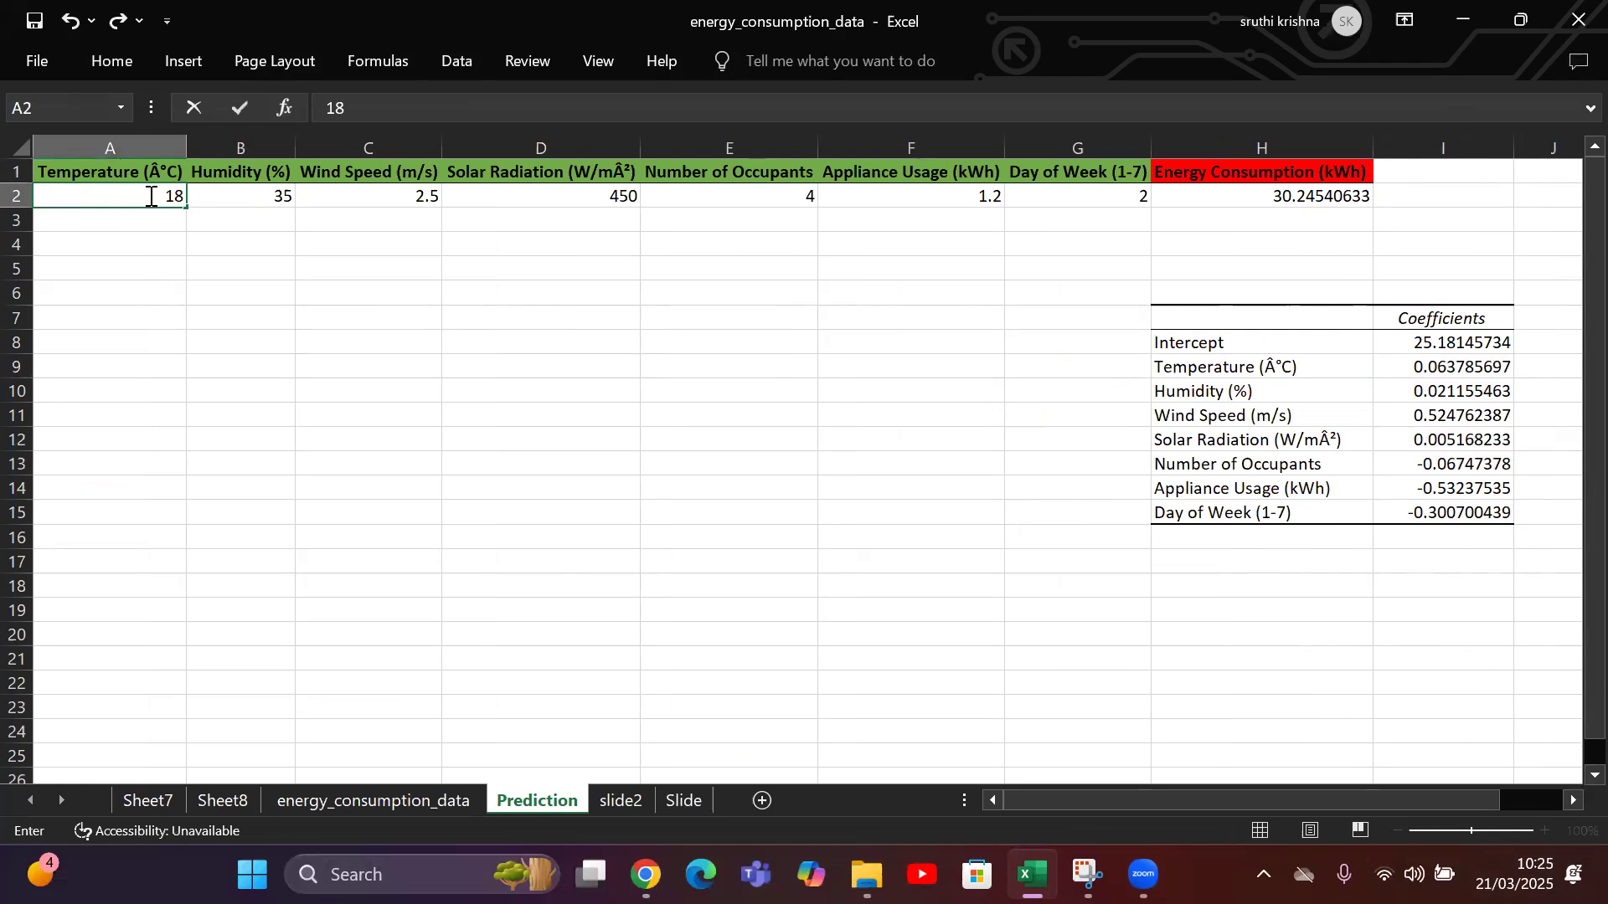
pyautogui.press('Tab')
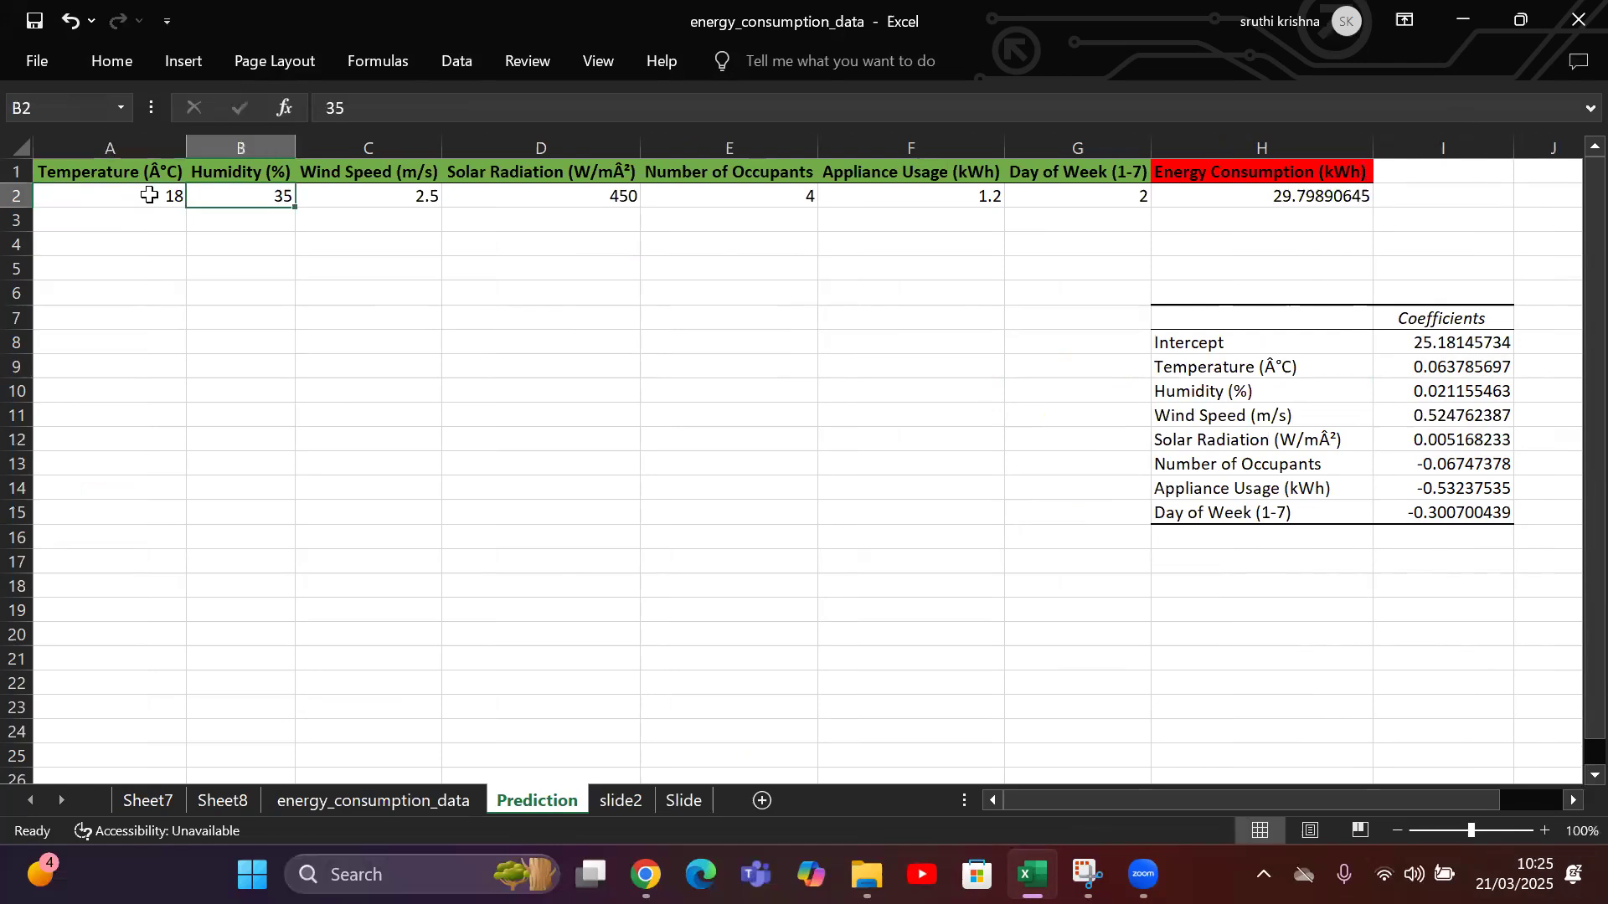
pyautogui.write('28')
pyautogui.press('Tab')
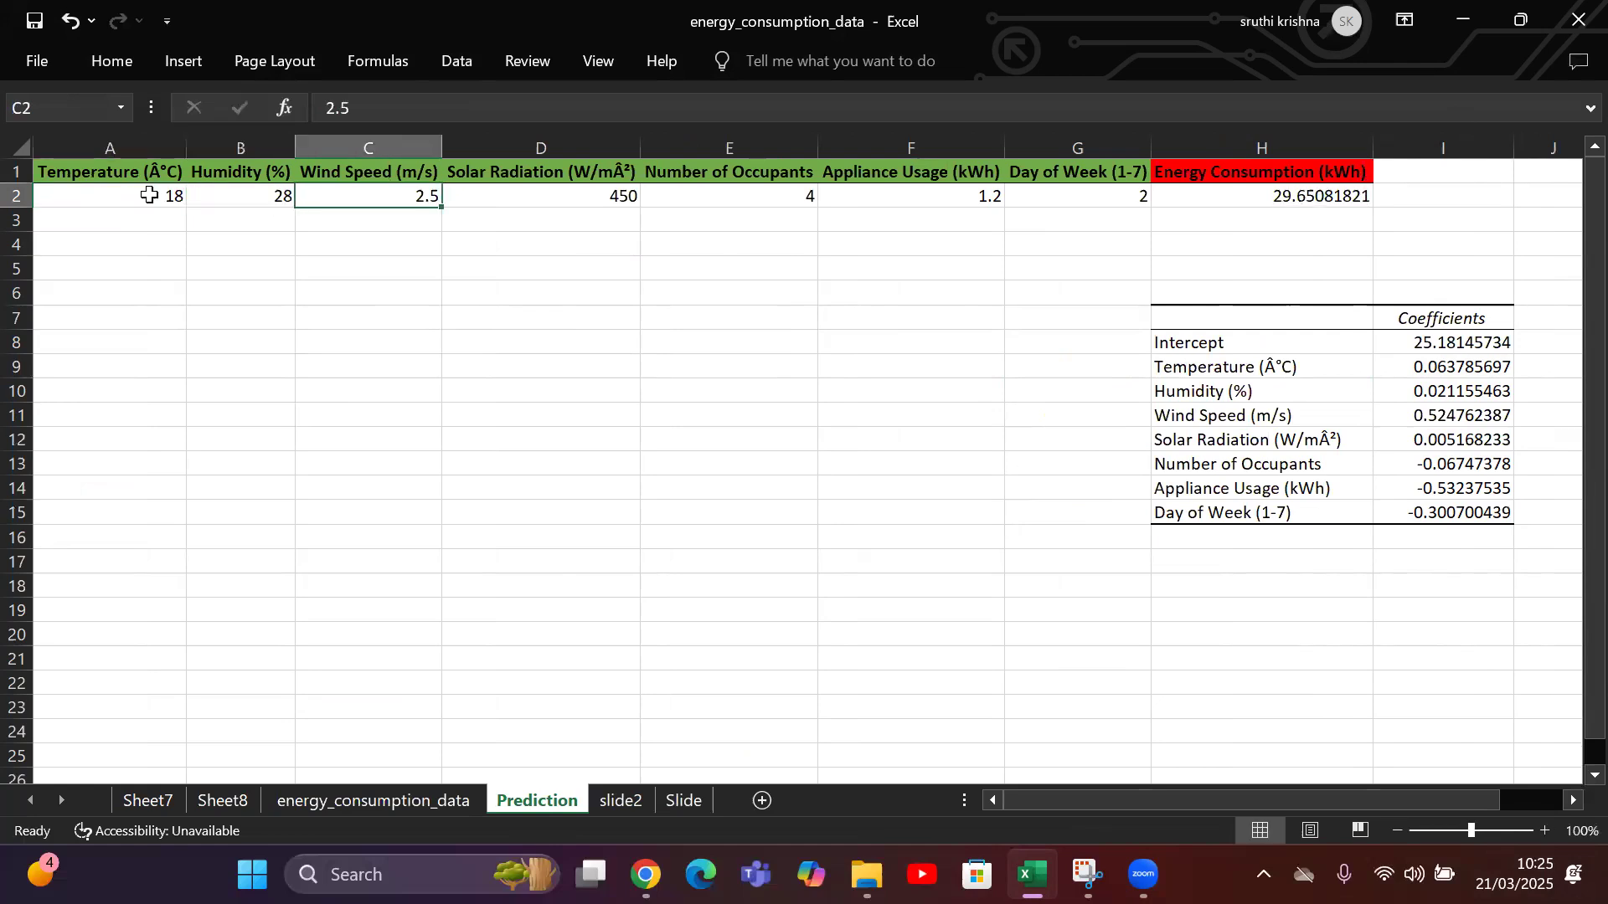
pyautogui.write('3.2')
pyautogui.press('Tab')
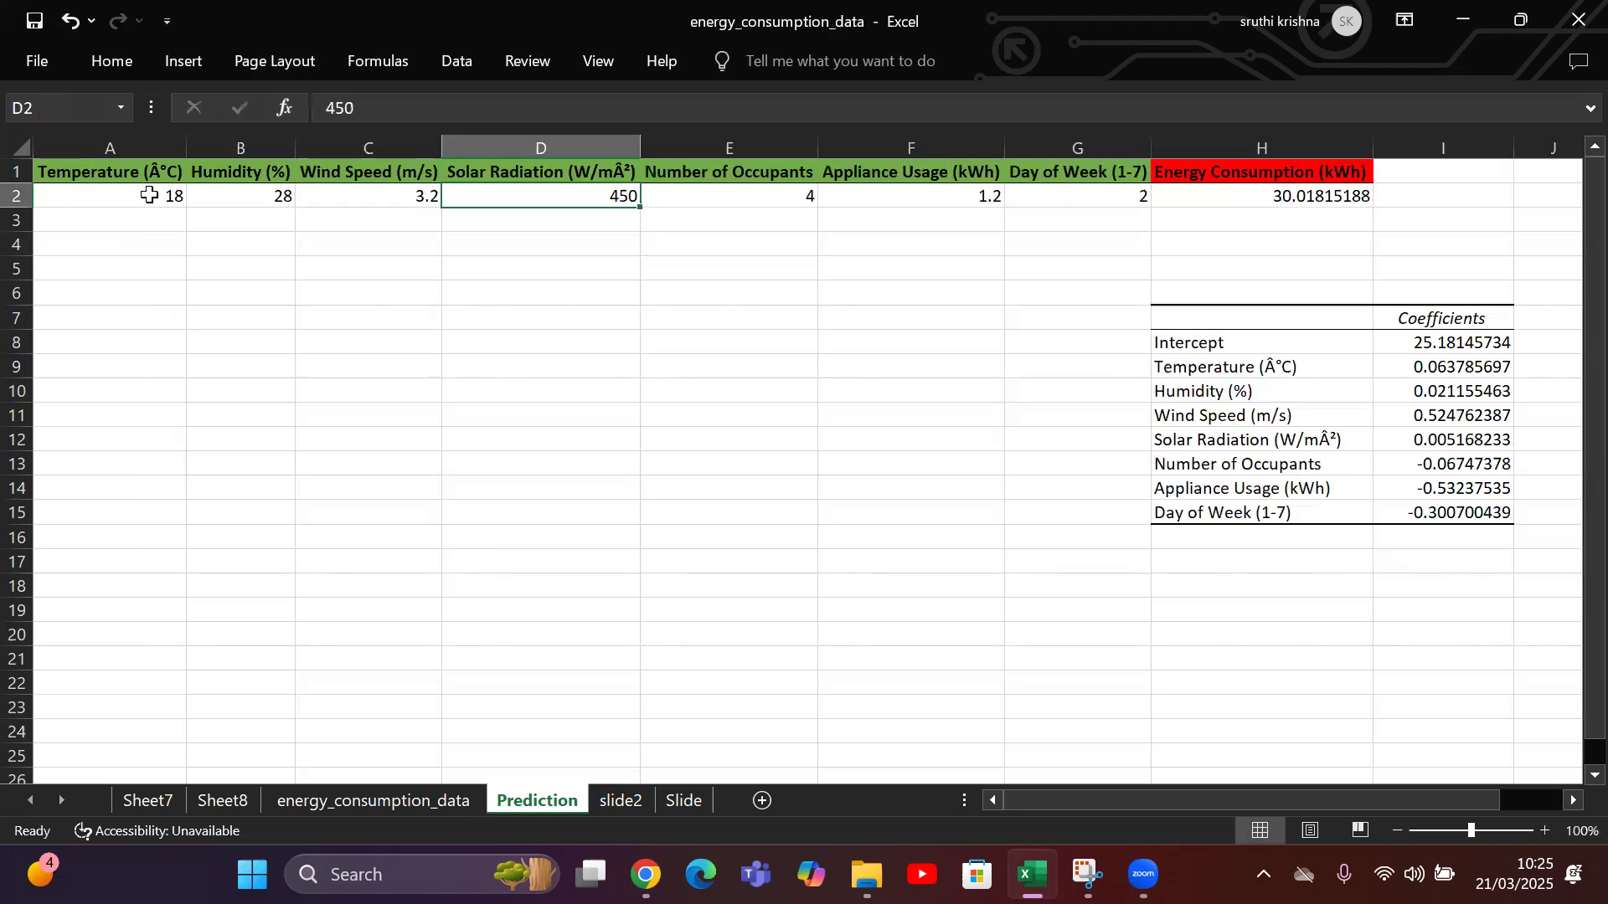
# In the same row, set solar radiation to 420, number of occupants to 2, appliance usage to 0.9 and day of week to 1.
pyautogui.write('420')
pyautogui.press('Tab')
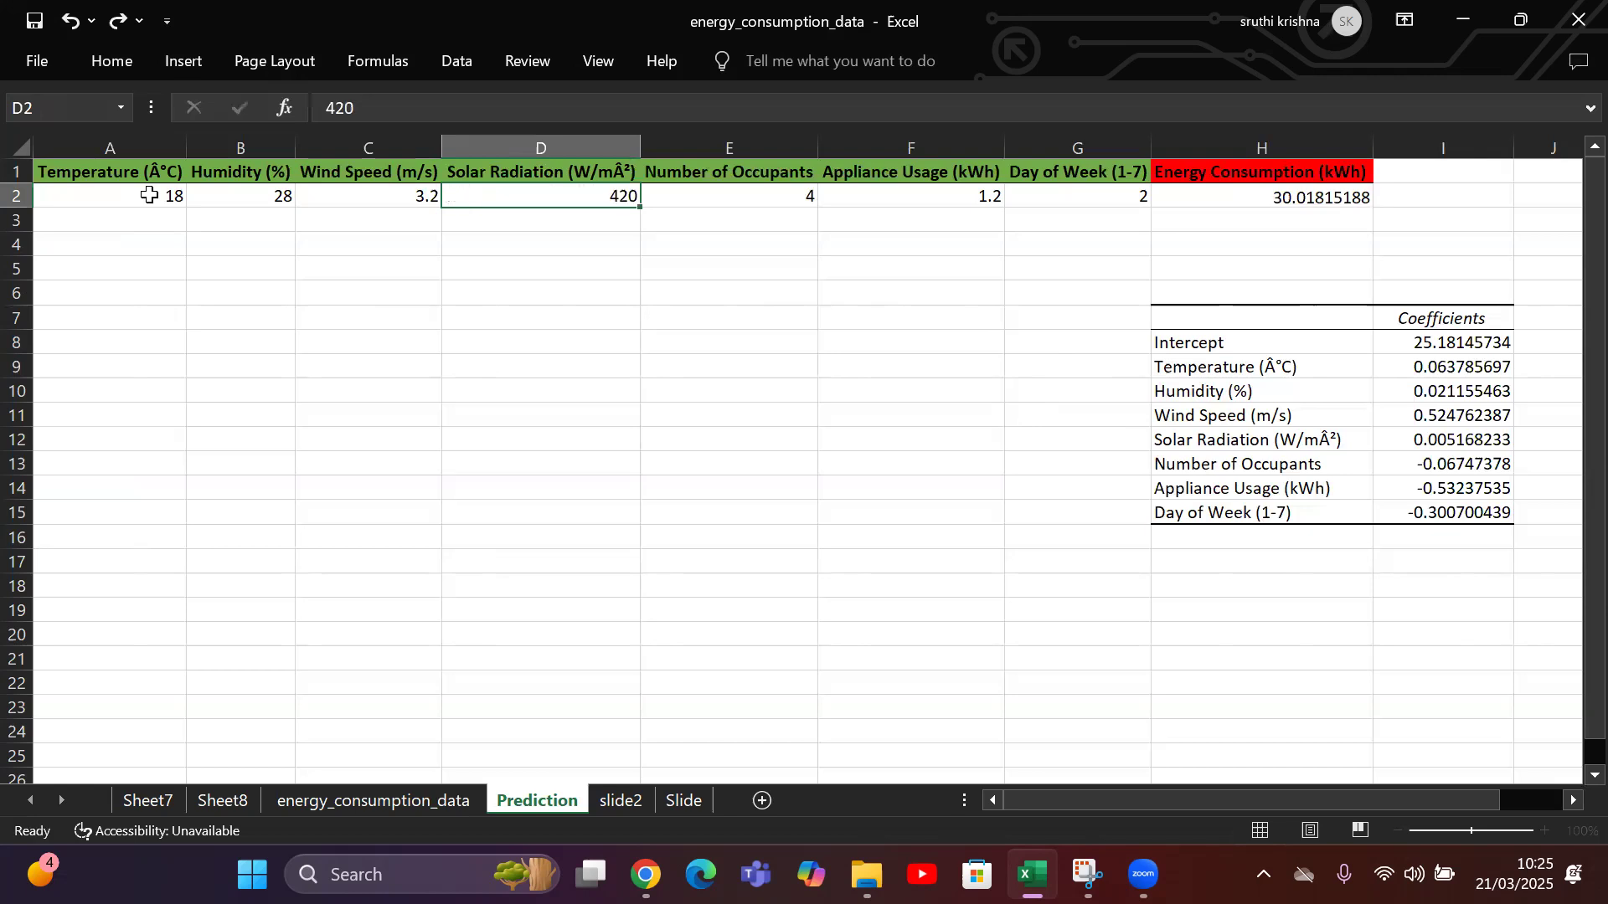
pyautogui.write('2')
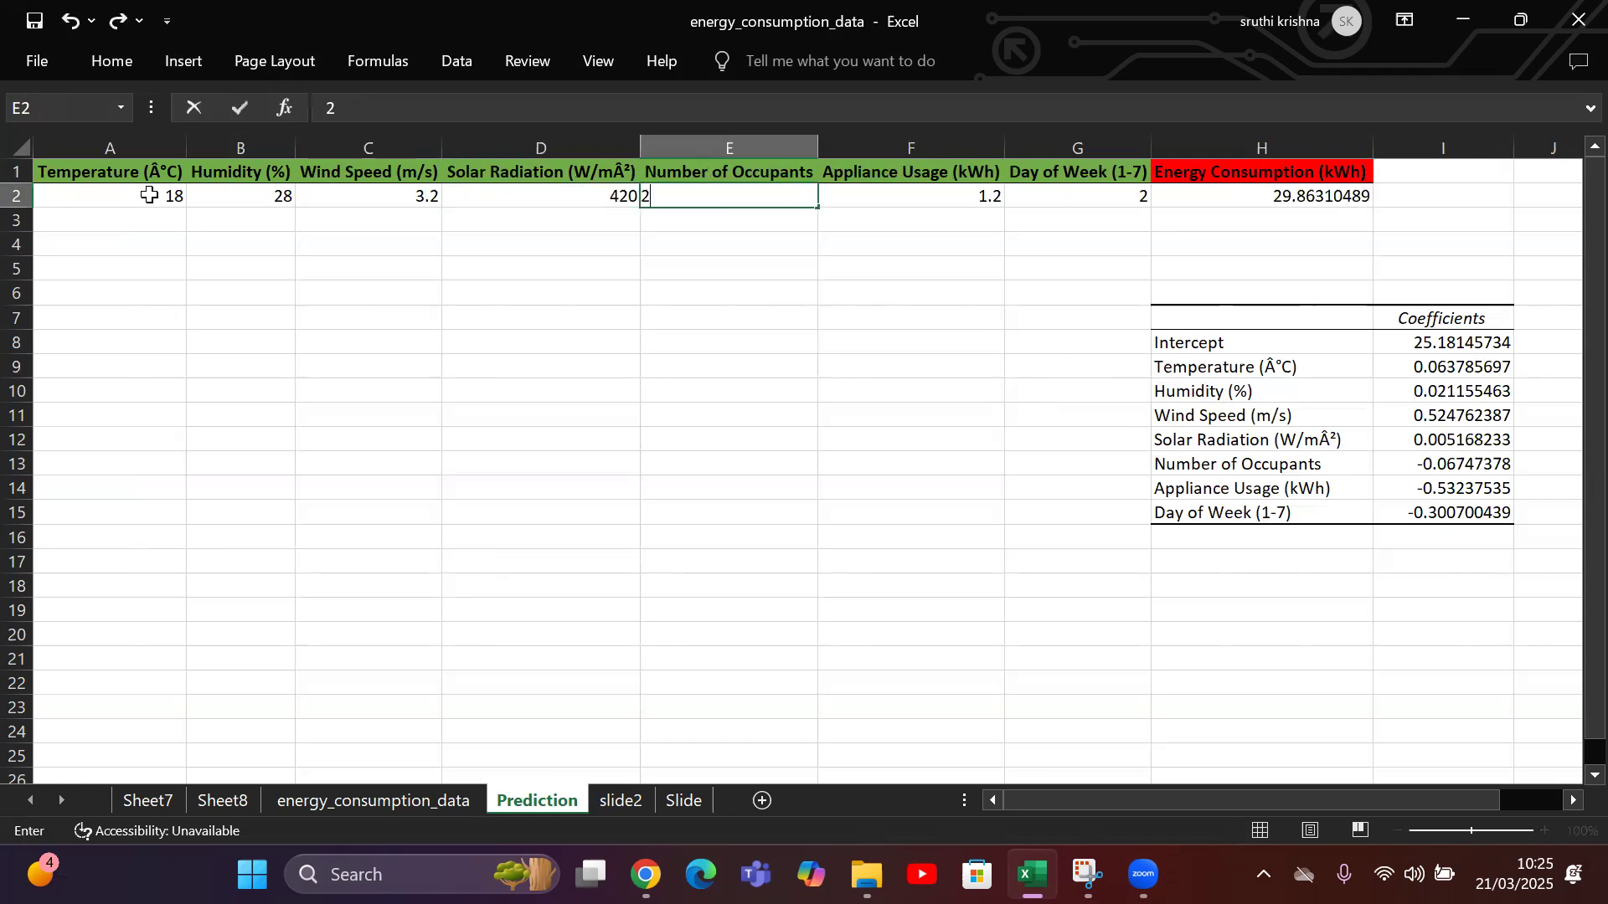
pyautogui.press('Tab')
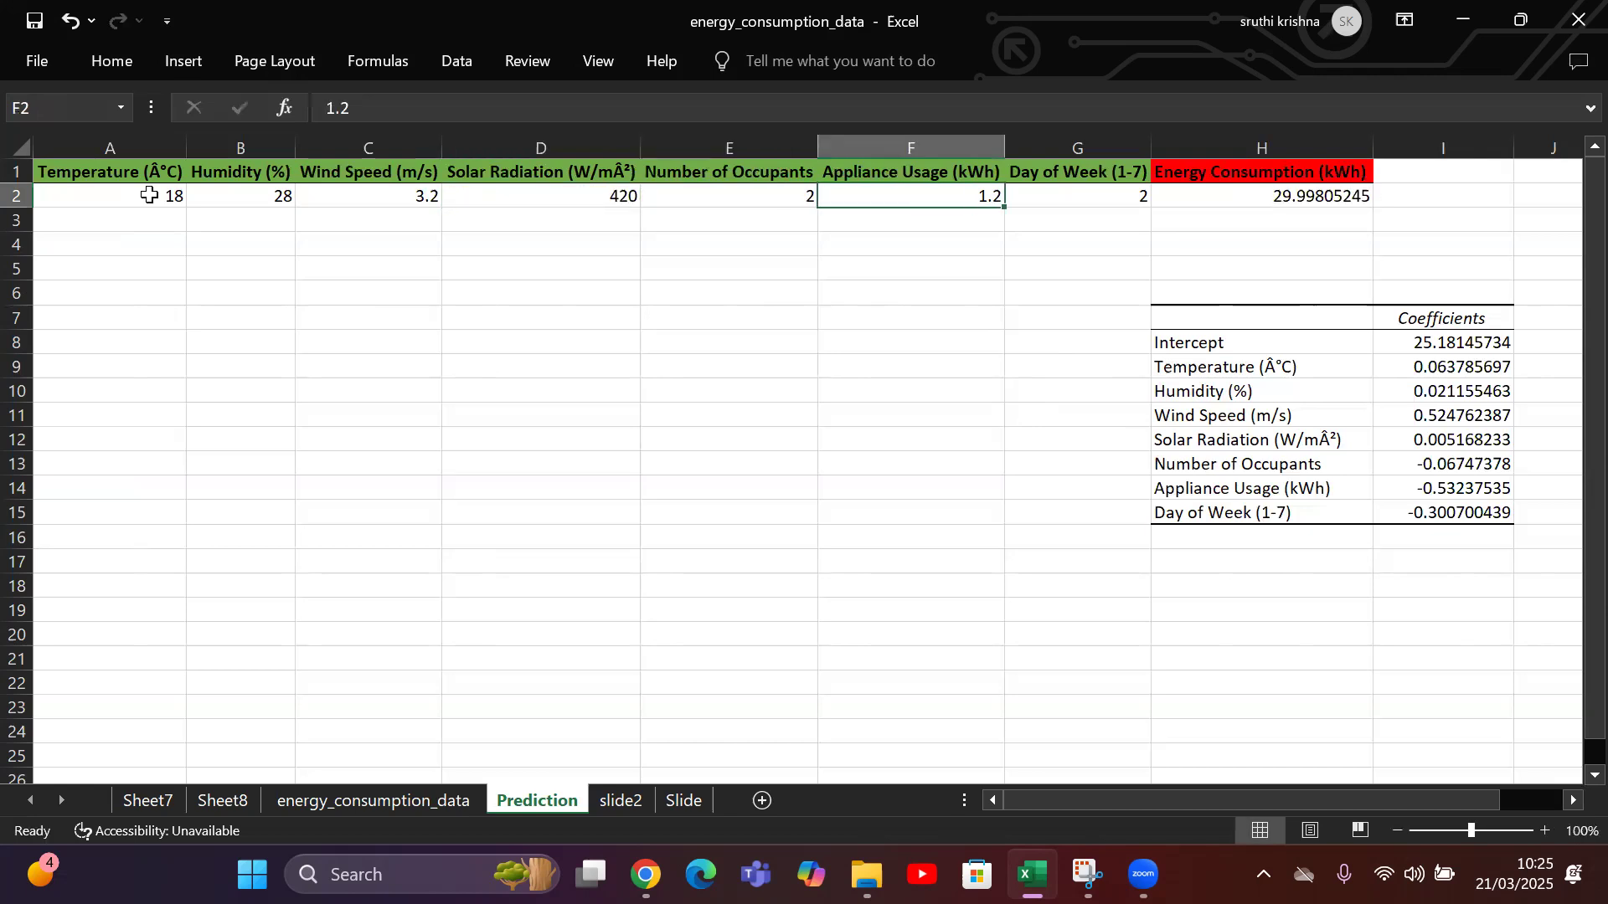
pyautogui.write('0.9')
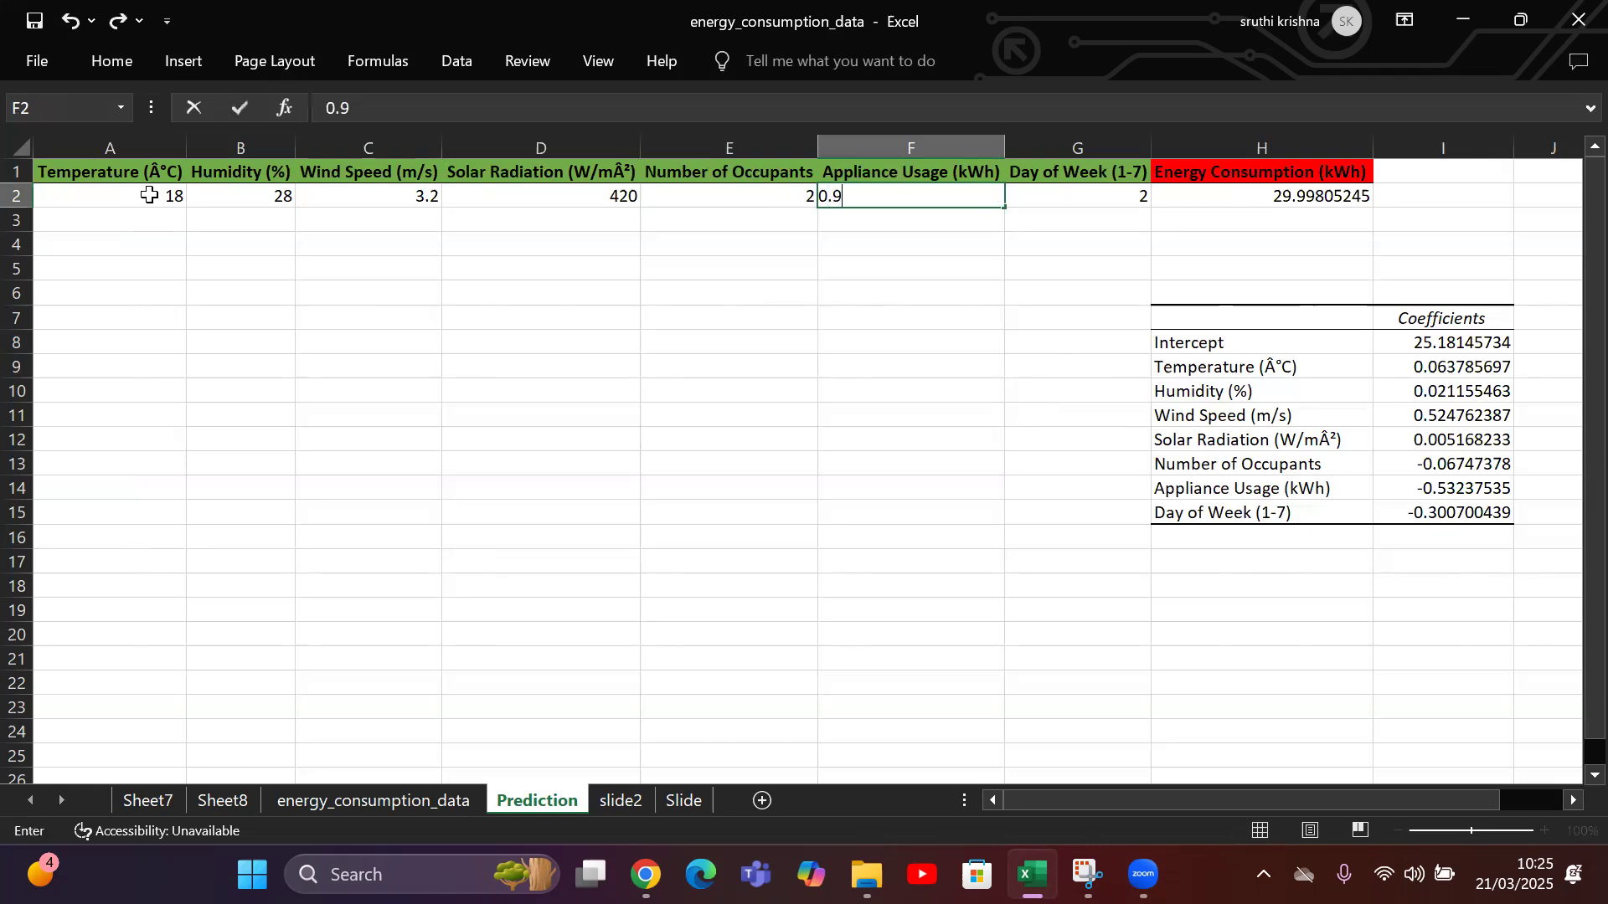
pyautogui.press('Tab')
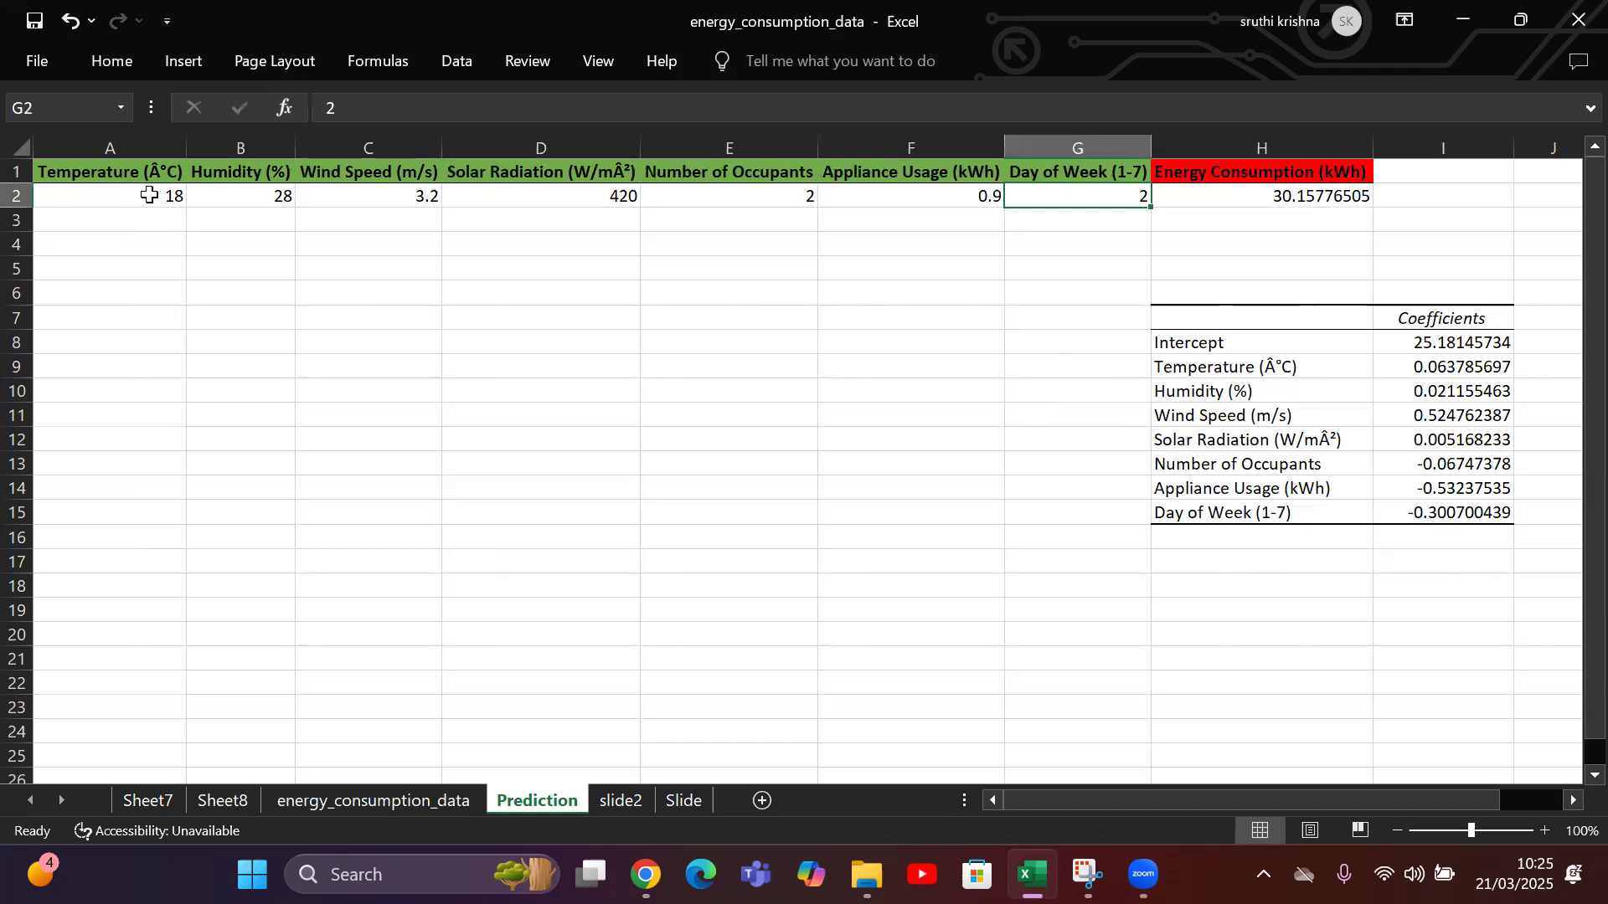
pyautogui.write('1')
pyautogui.press('Tab')
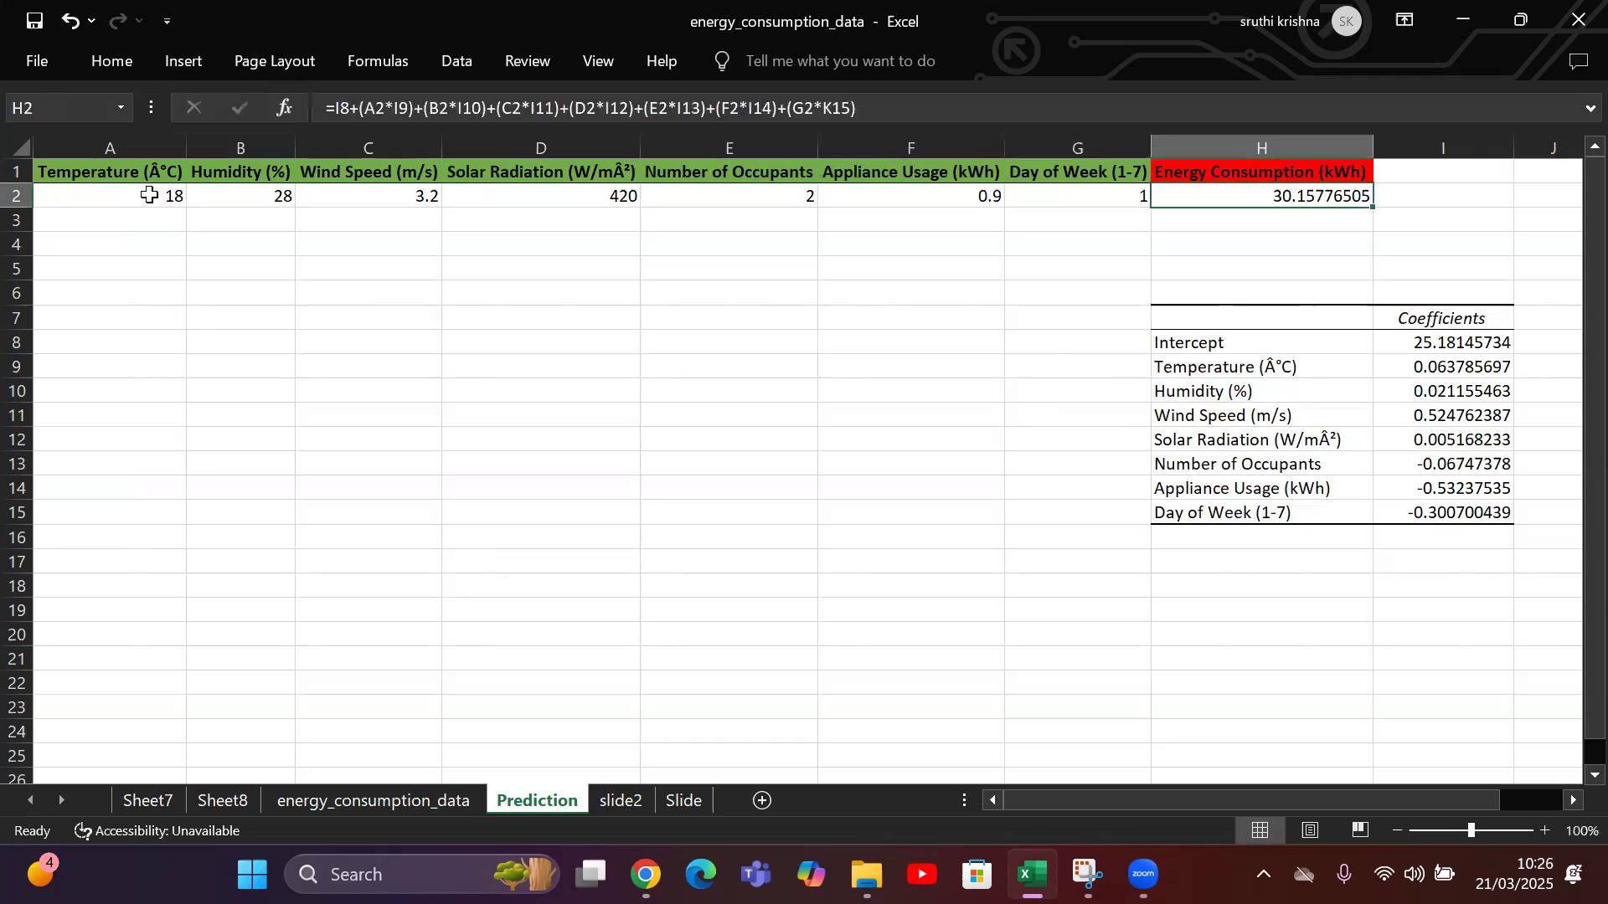
pyautogui.doubleClick(1332, 198)
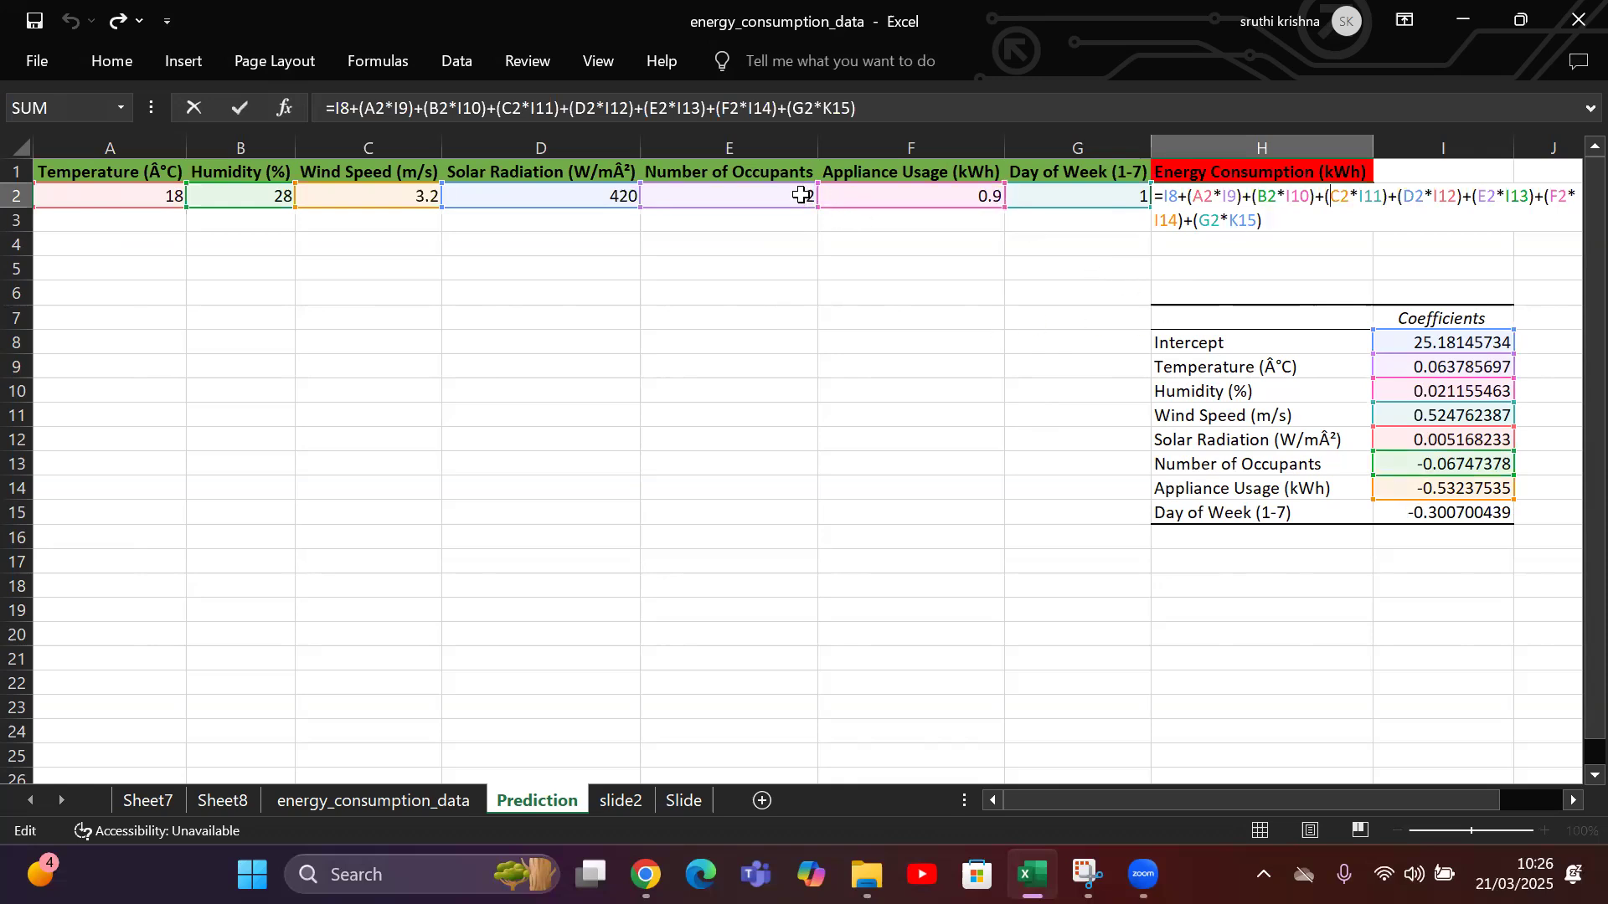
pyautogui.click(801, 195)
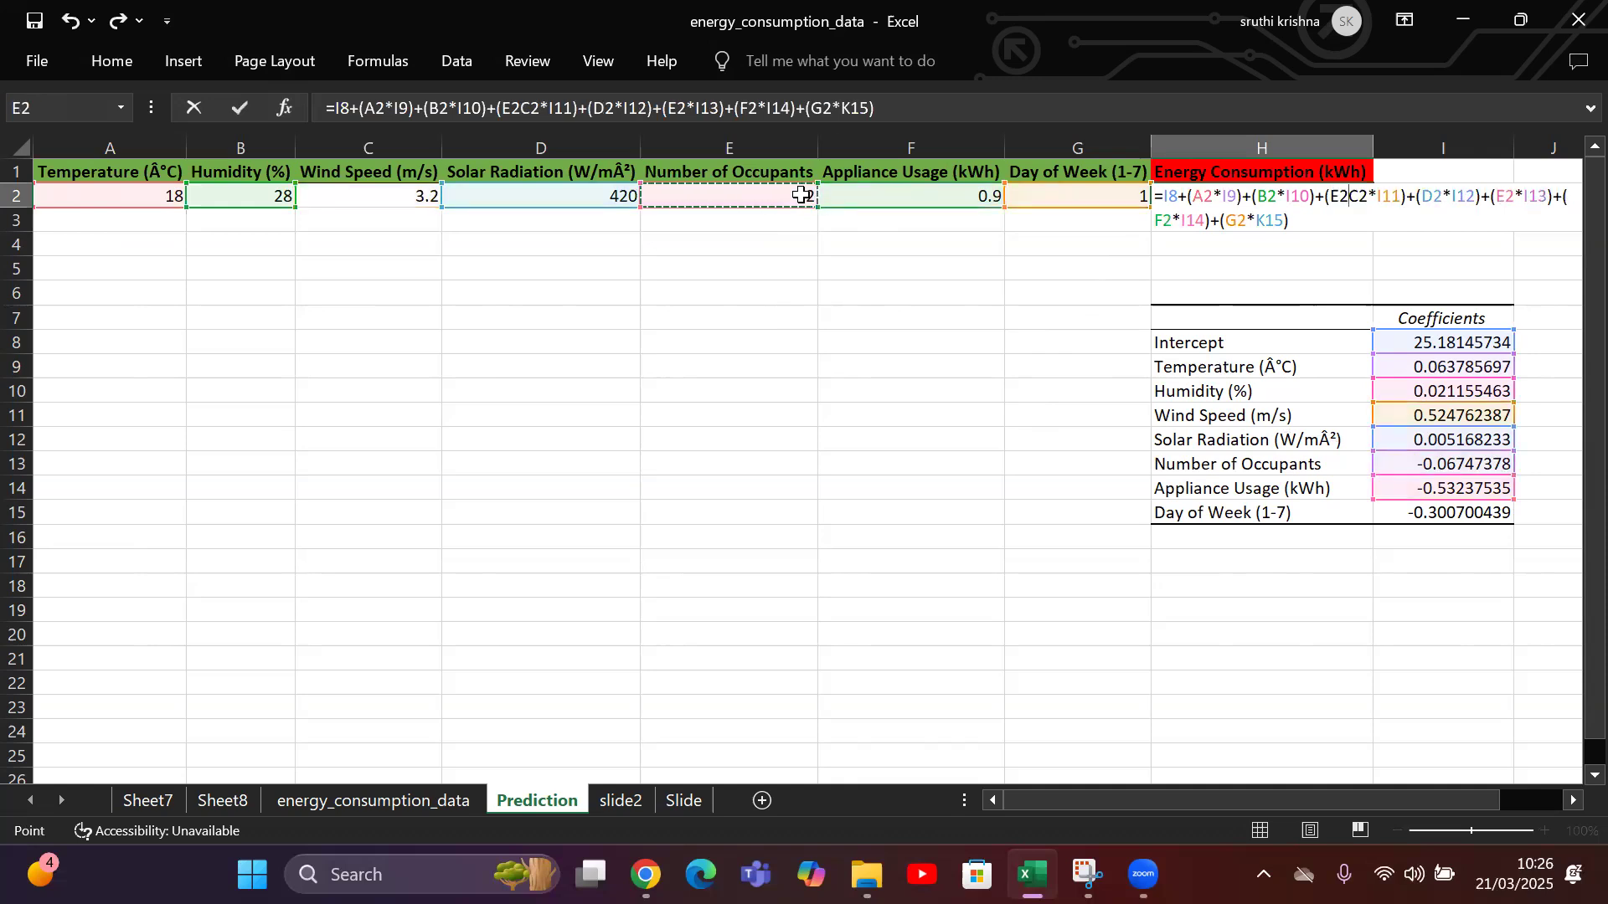
pyautogui.write('7')
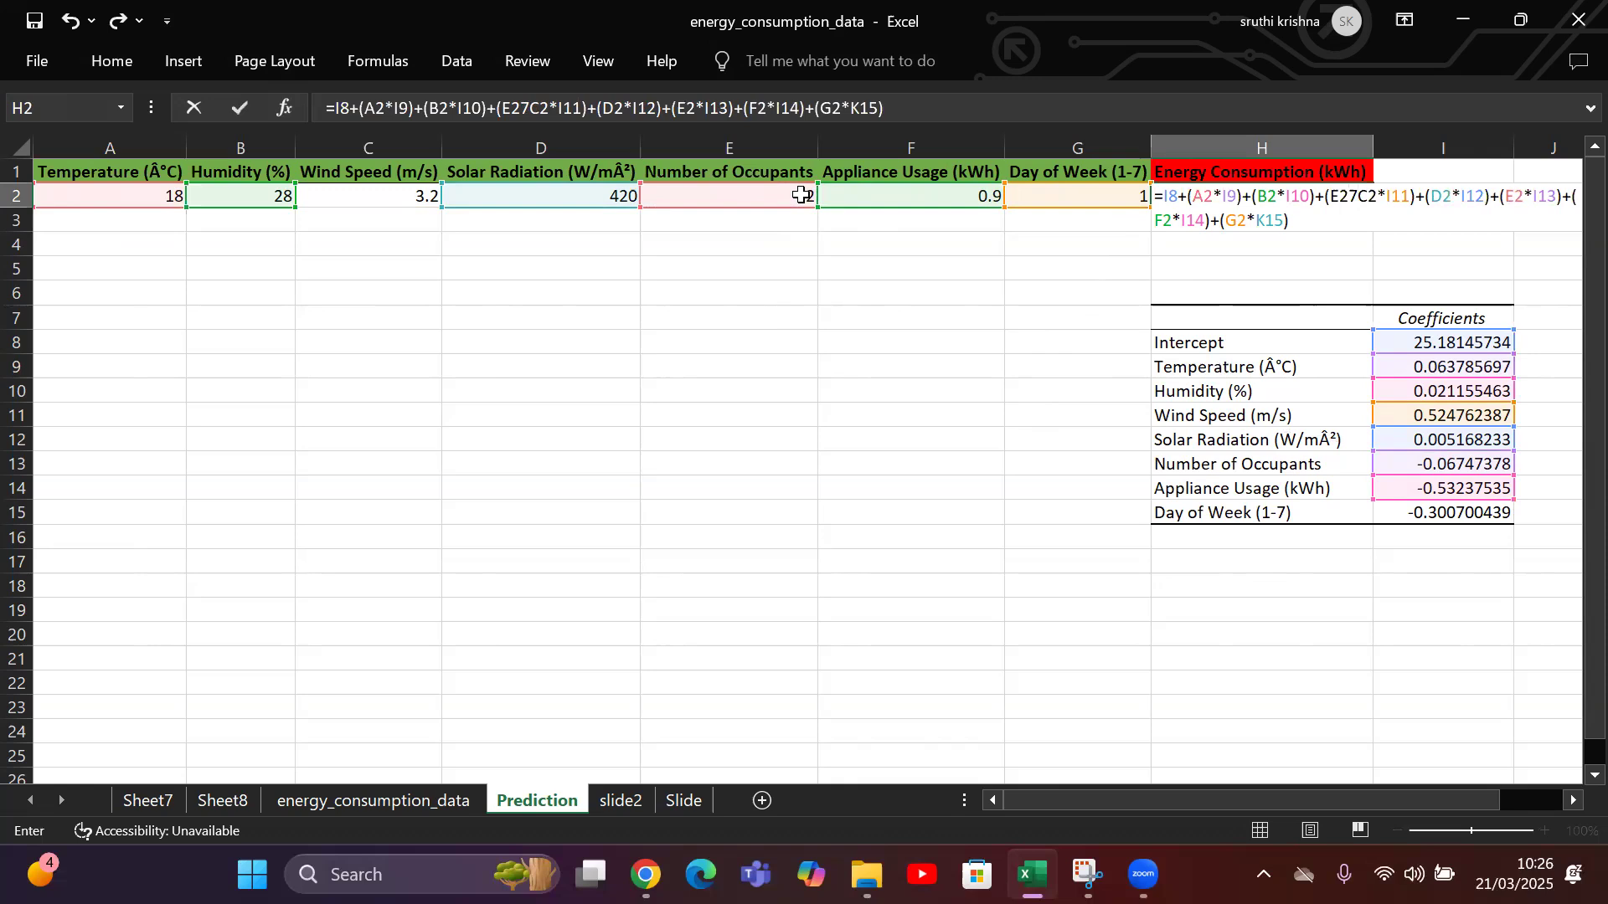
pyautogui.click(626, 385)
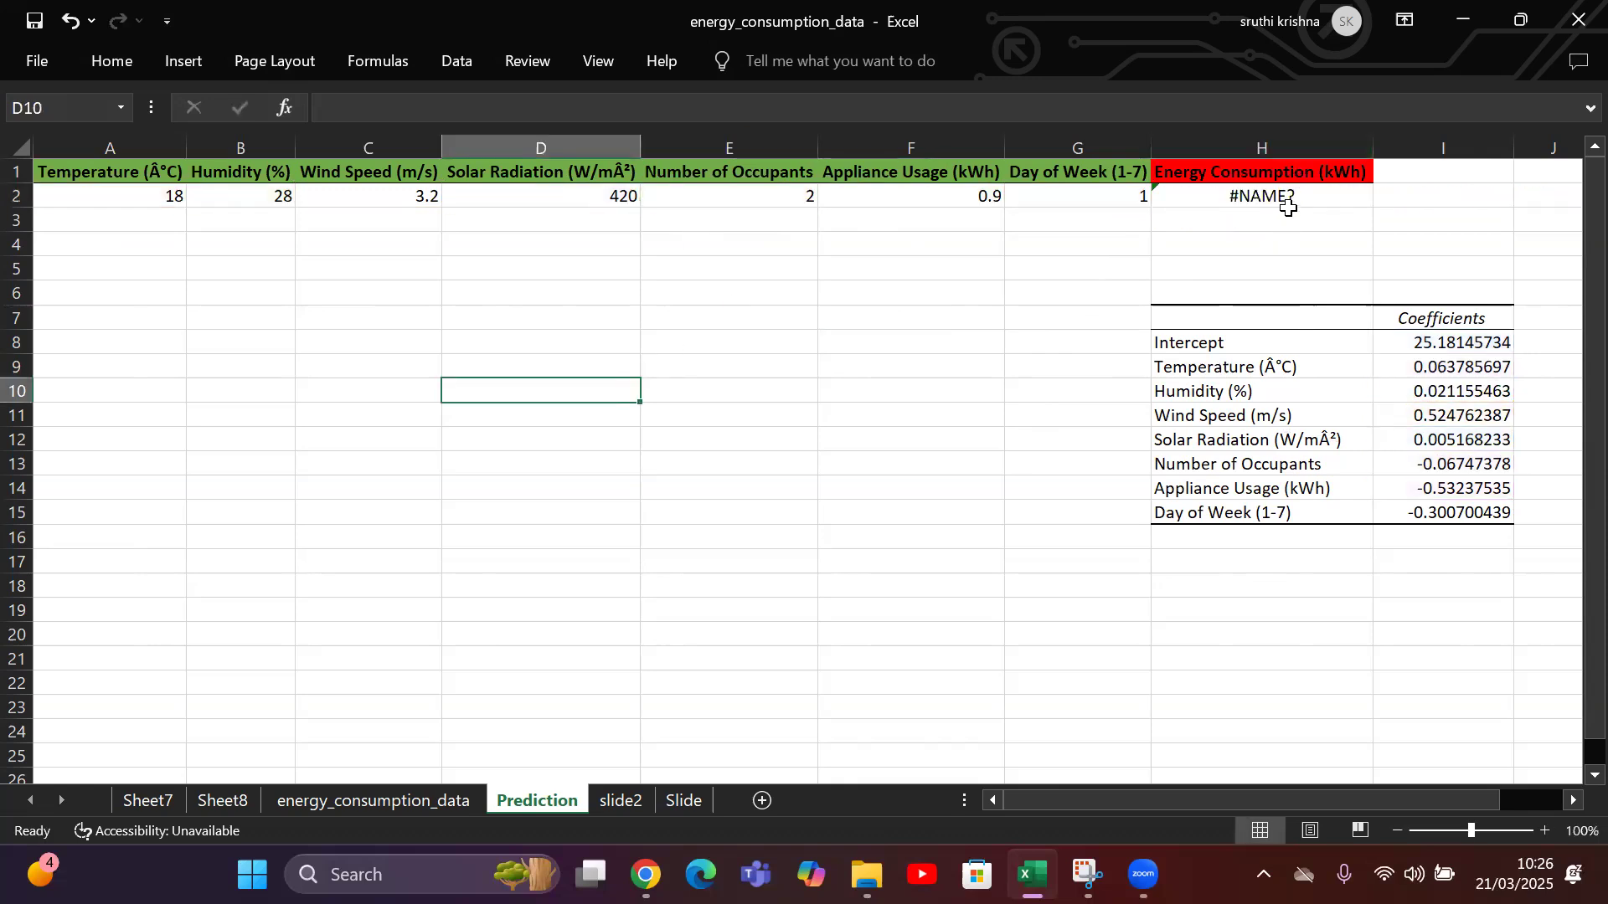
# Remove the stray E2 reference before C2 in the energy consumption formula in H2.
pyautogui.click(1293, 199)
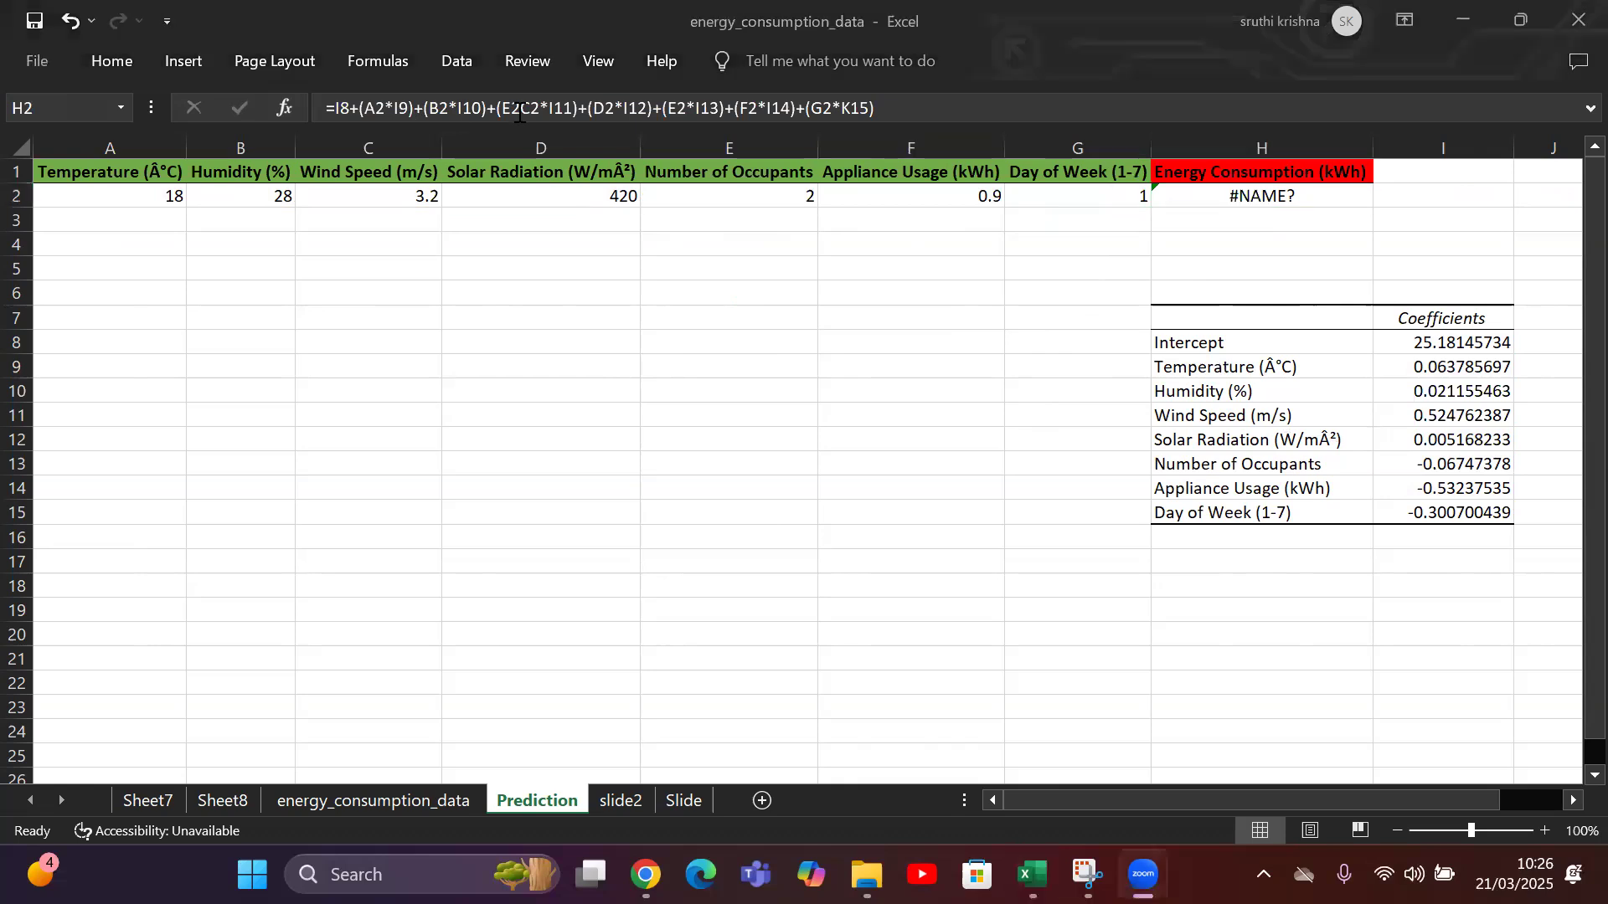
pyautogui.click(543, 110)
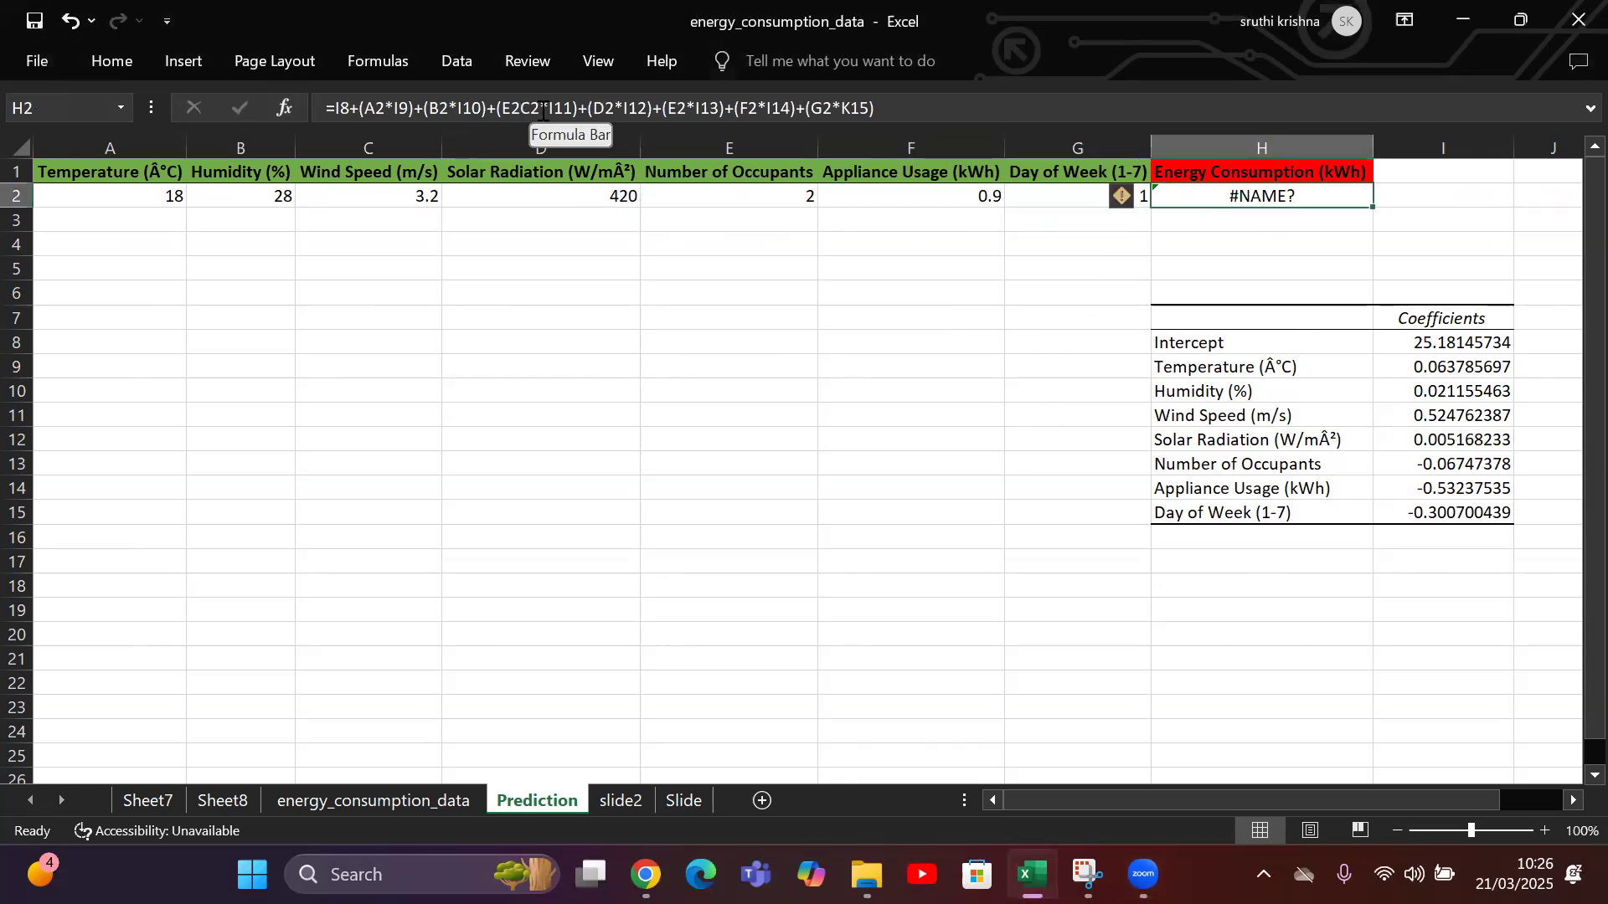
pyautogui.click(544, 110)
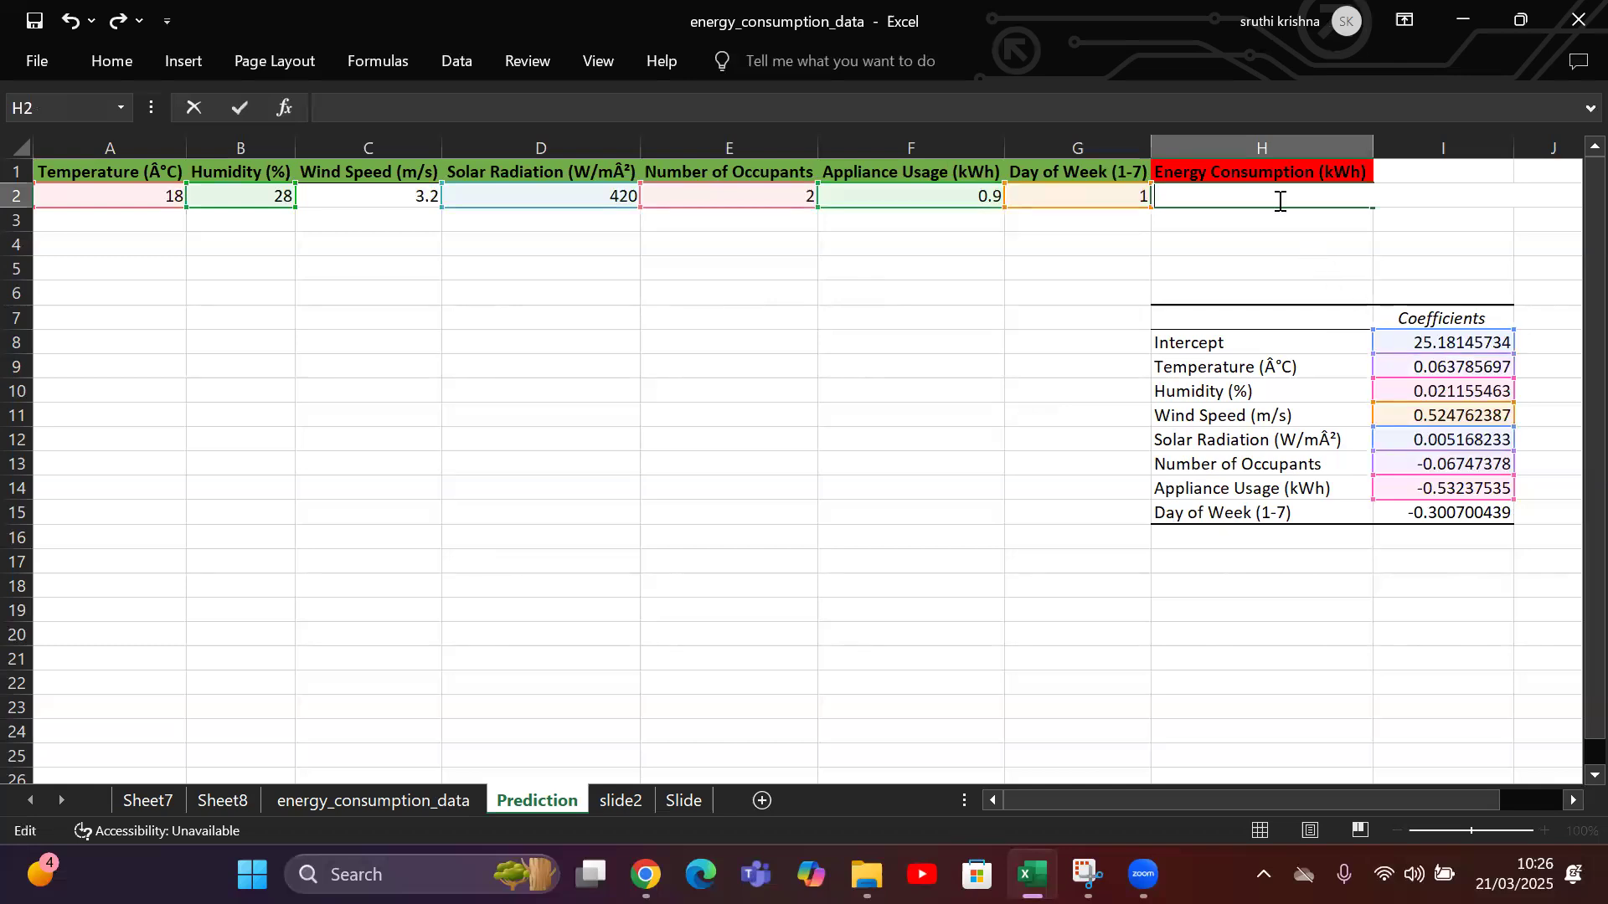
pyautogui.hotkey('ctrl', 'z')
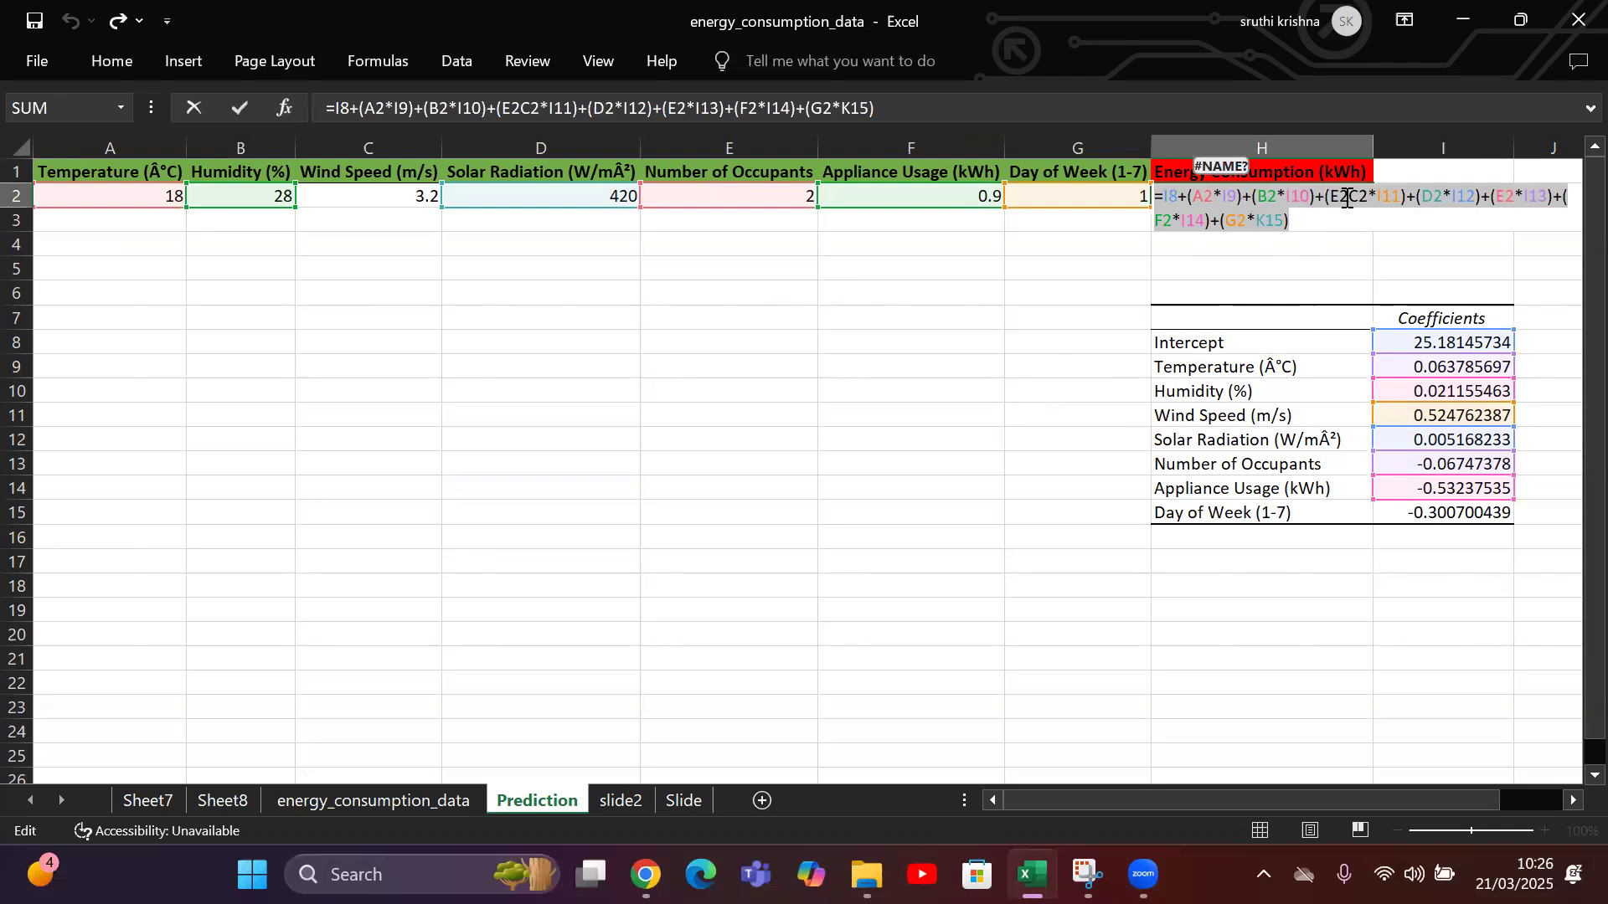
pyautogui.click(1346, 198)
pyautogui.press('BackSpace')
pyautogui.press('BackSpace')
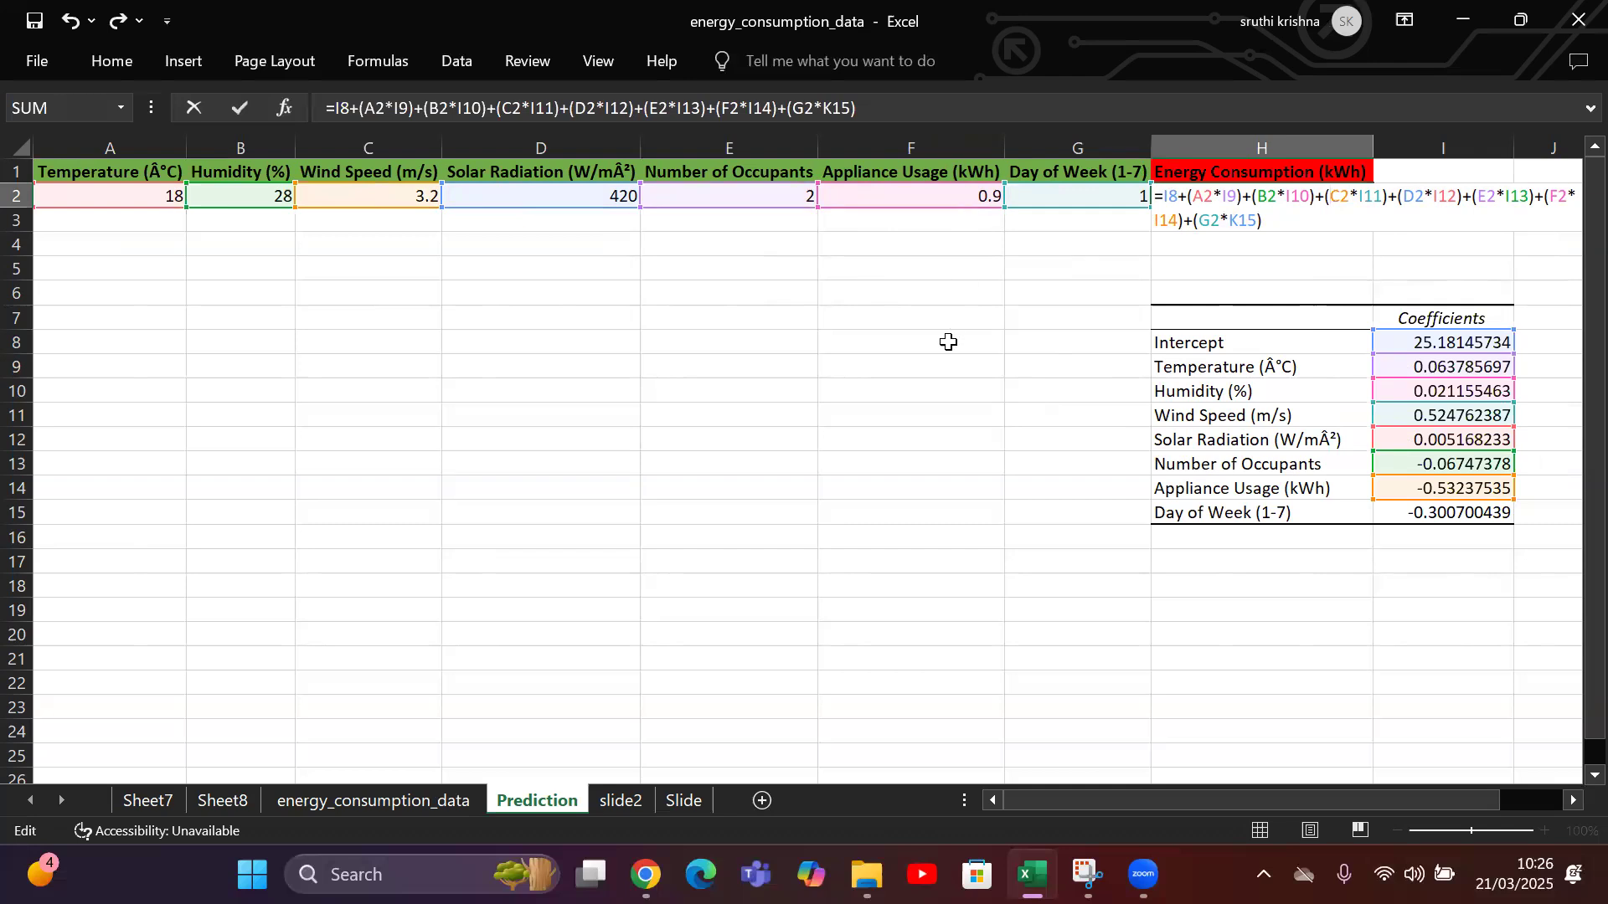
pyautogui.click(945, 358)
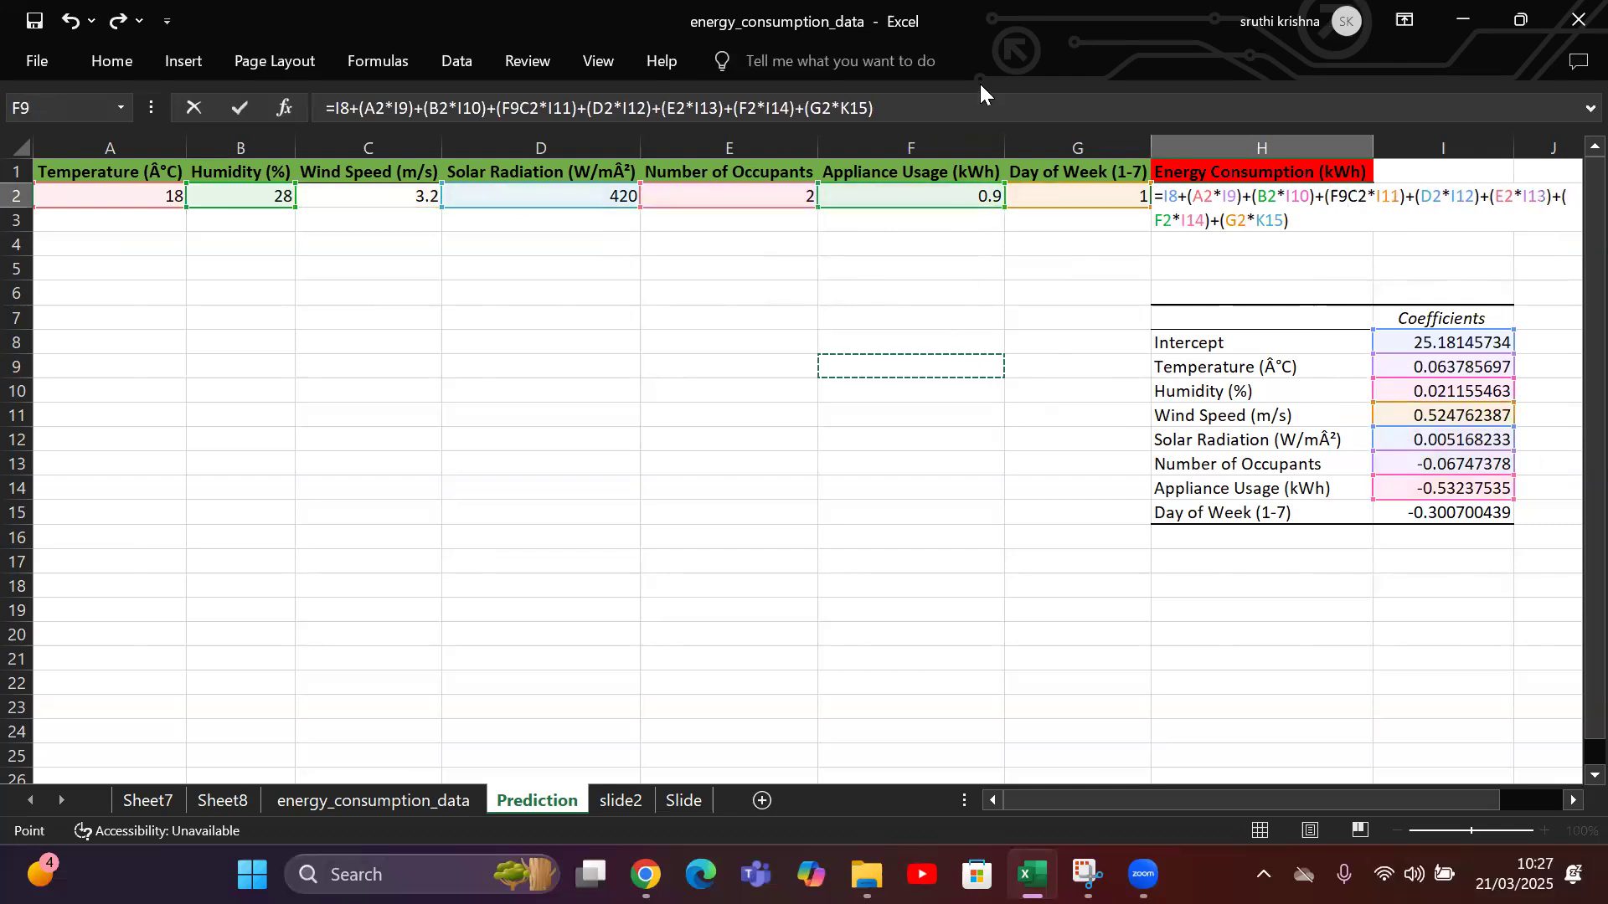
pyautogui.click(795, 197)
pyautogui.write('7')
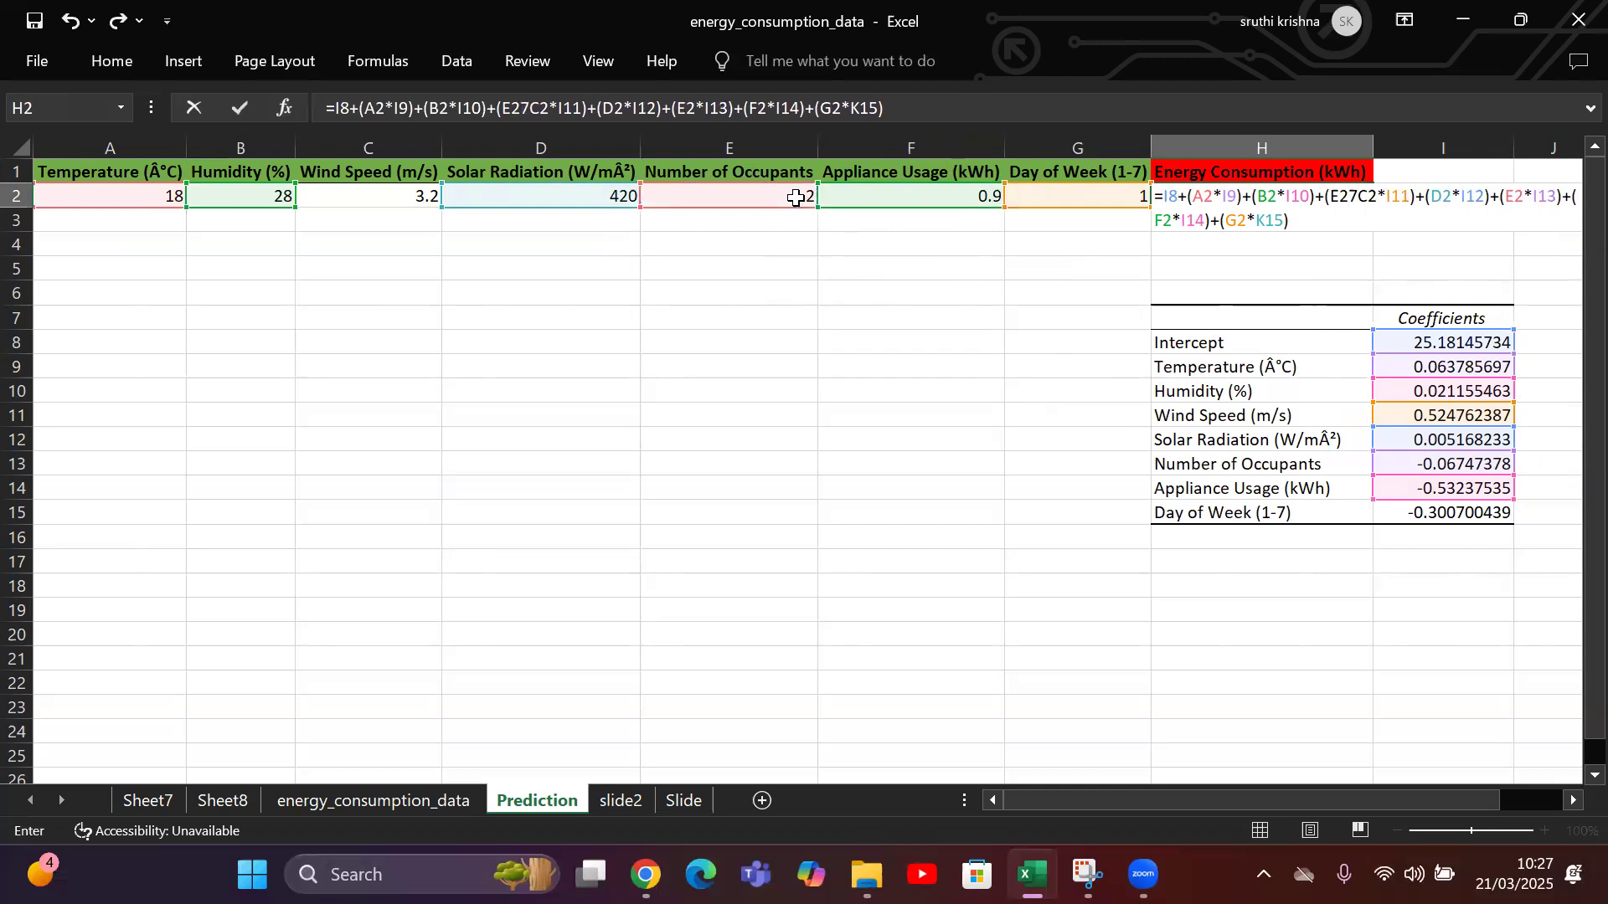
pyautogui.press('BackSpace')
pyautogui.press('BackSpace')
pyautogui.press('BackSpace')
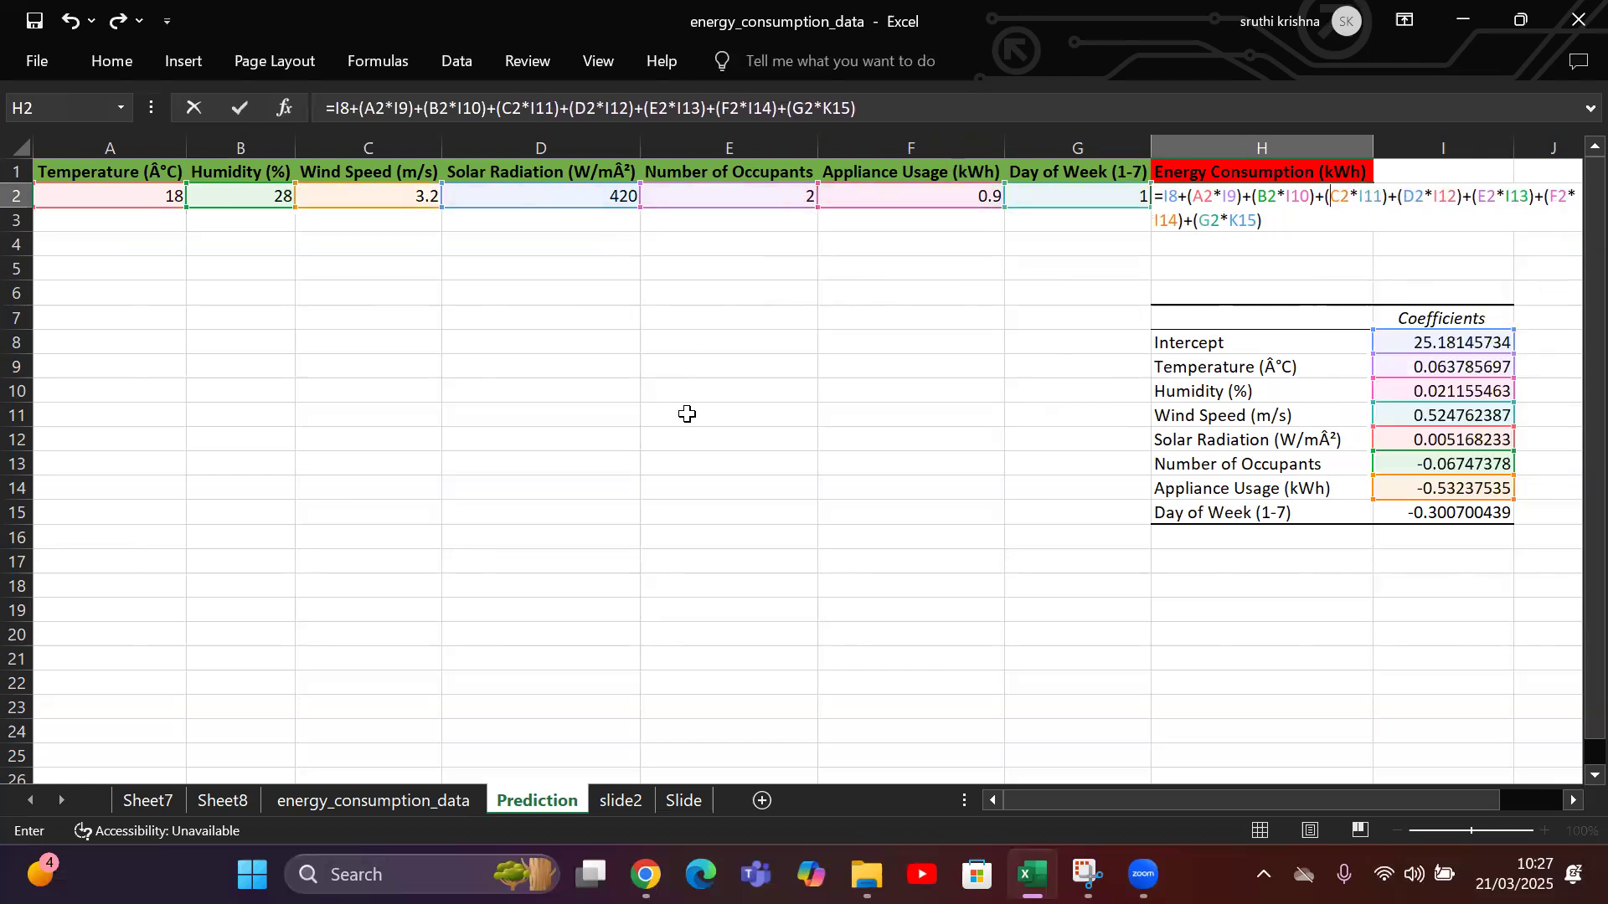
pyautogui.press('Return')
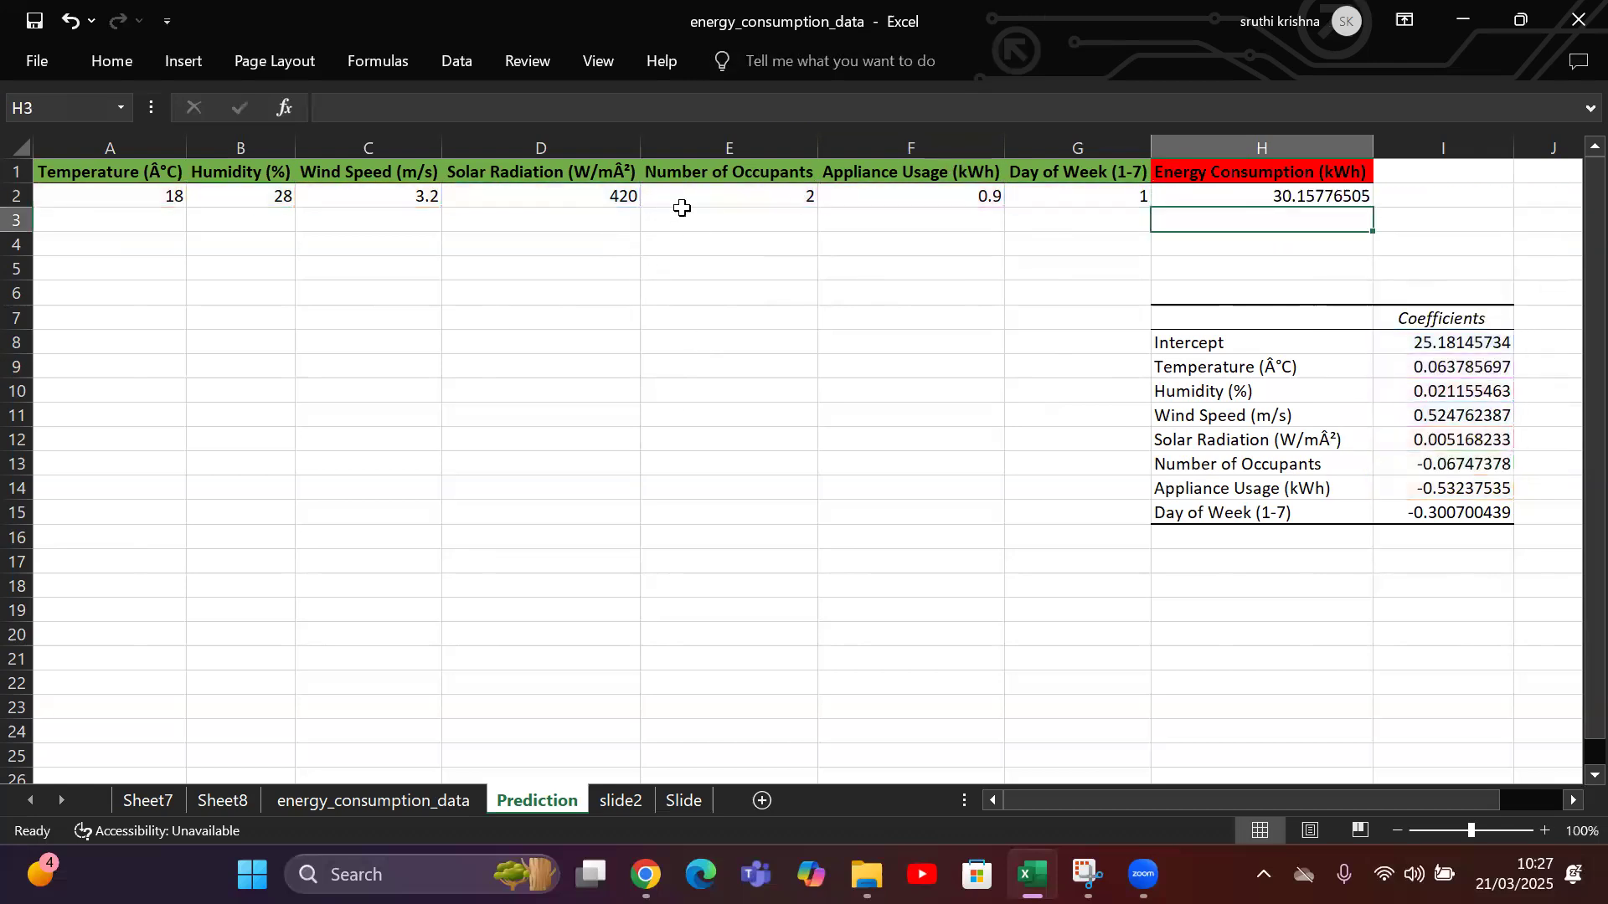
# Set the number of occupants in E2 to 7.
pyautogui.click(707, 192)
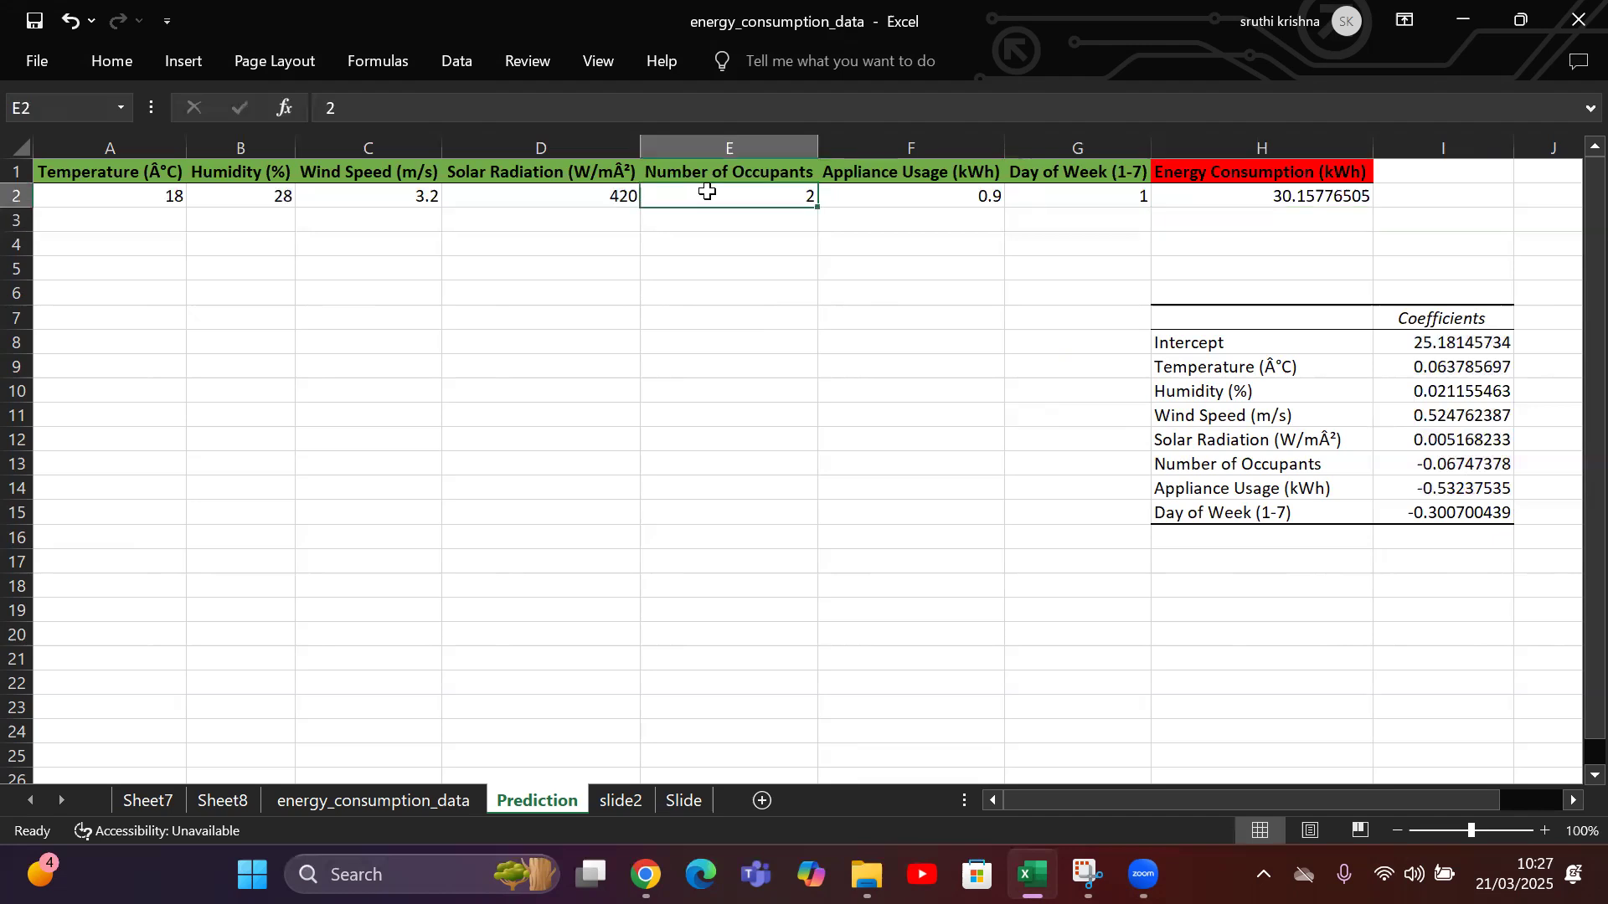
pyautogui.write('7')
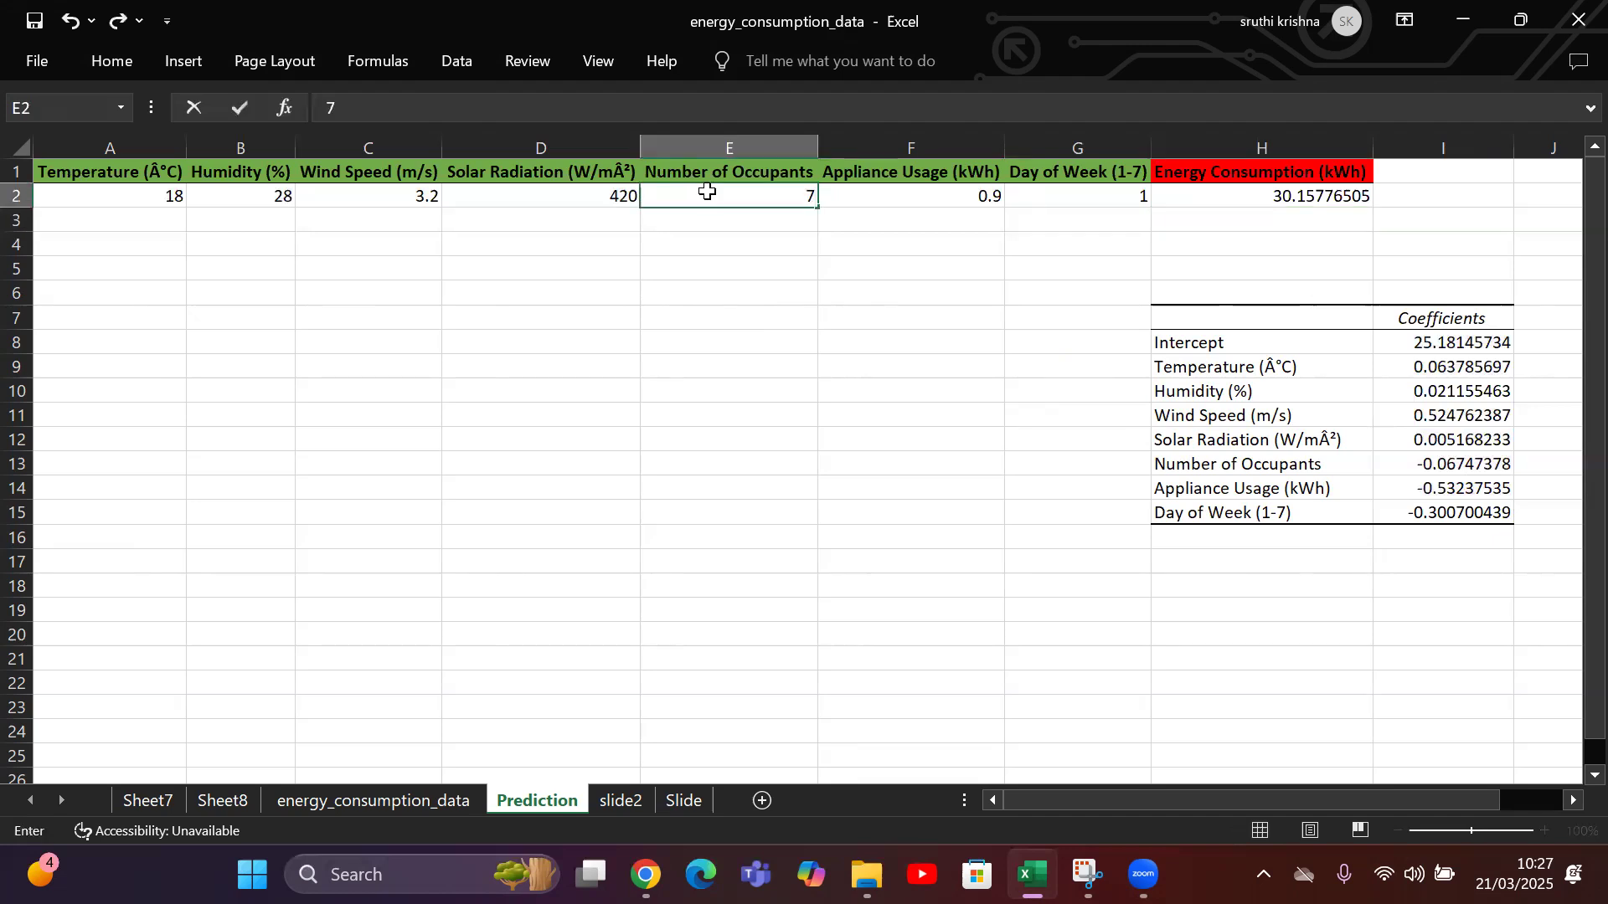
pyautogui.press('Return')
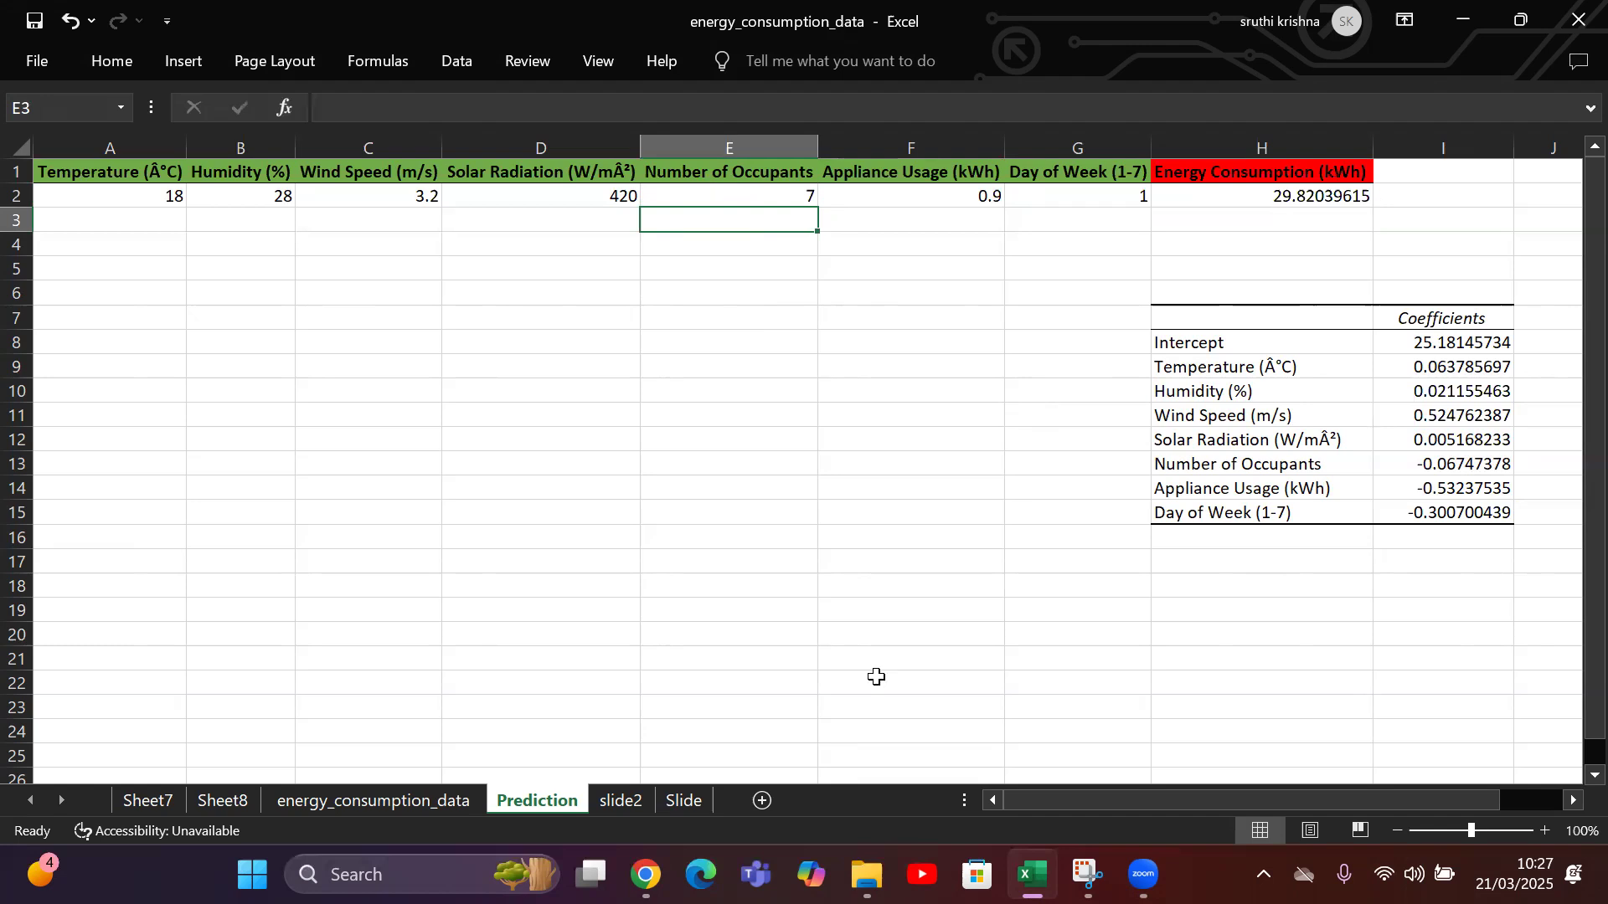
# Open the regression summary on Sheet8 and mark its Multiple R, R Square, Adjusted R Square and Standard Error values in red ink.
pyautogui.click(131, 802)
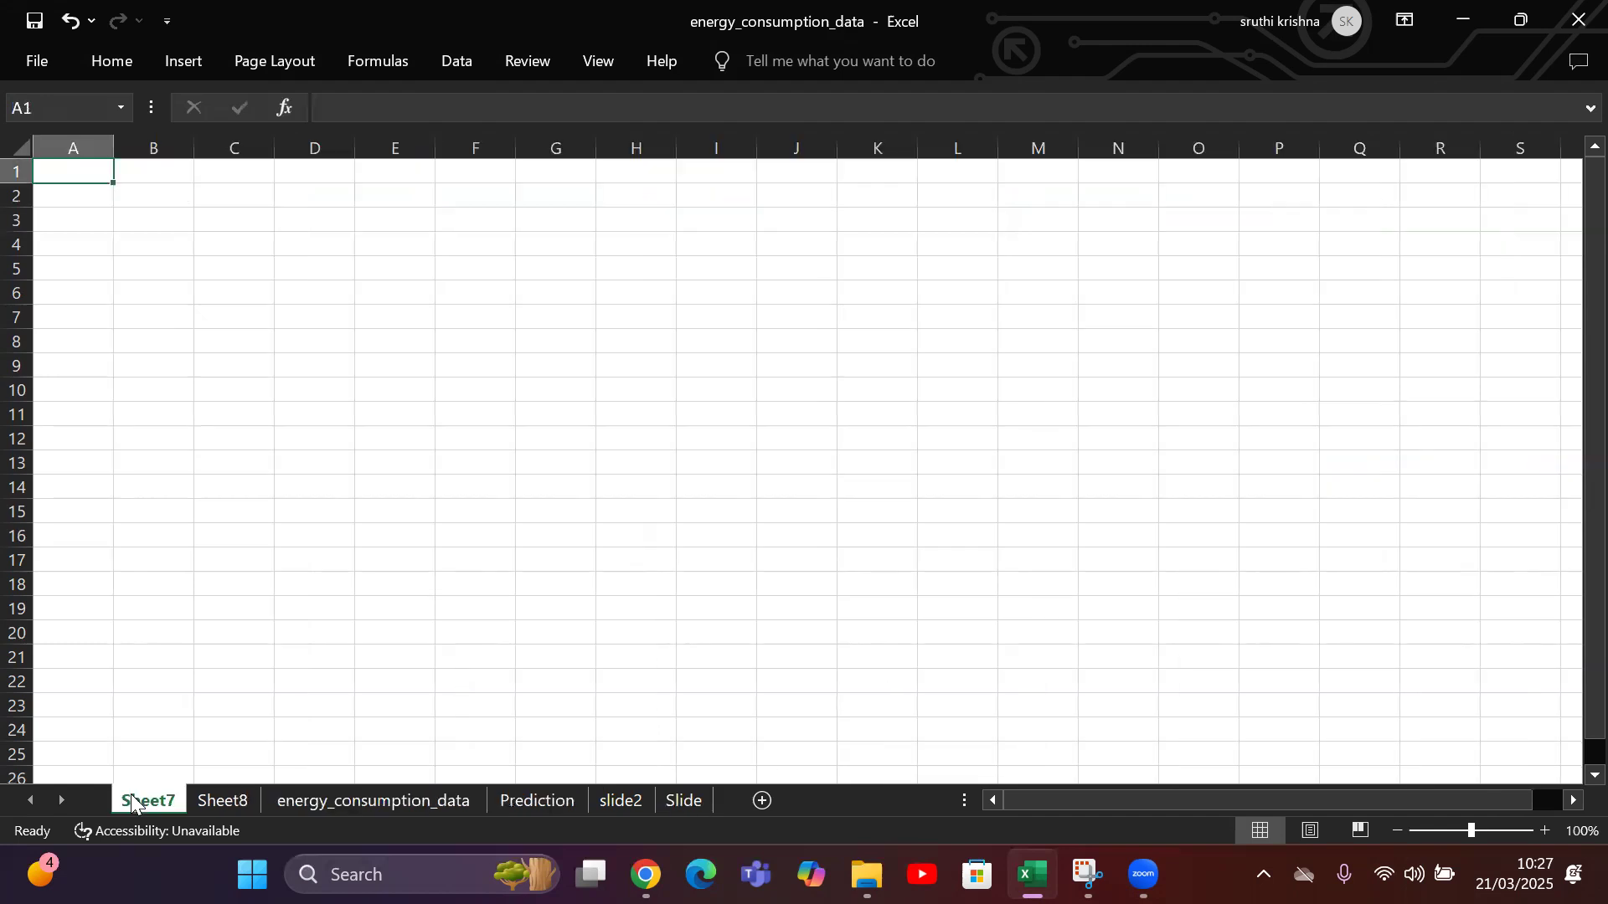
pyautogui.click(244, 802)
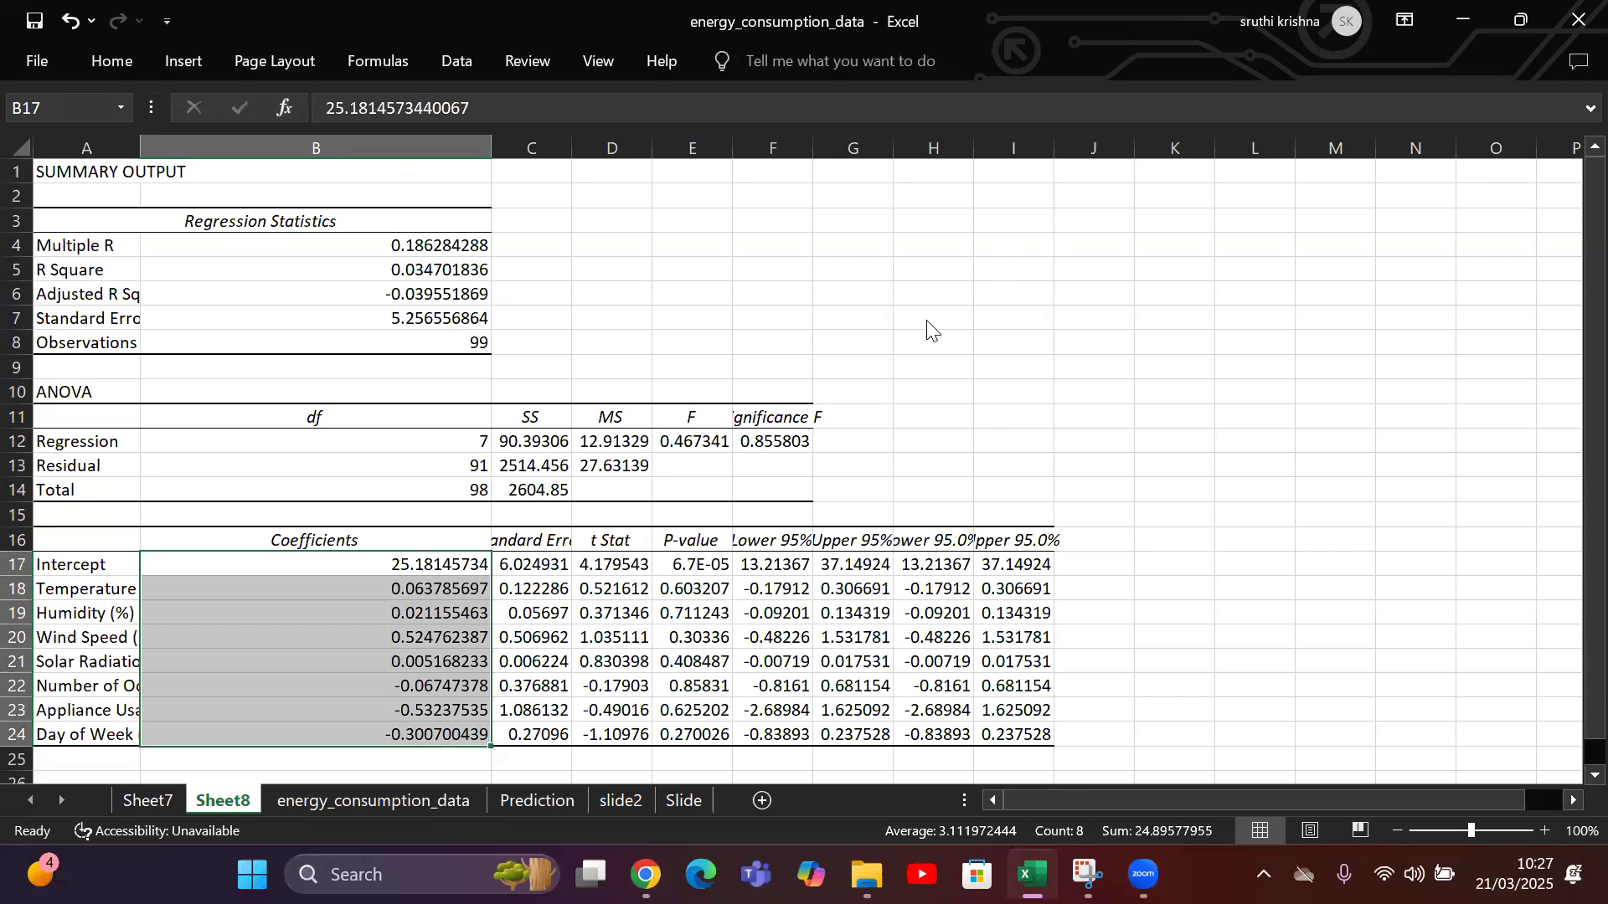
pyautogui.click(757, 248)
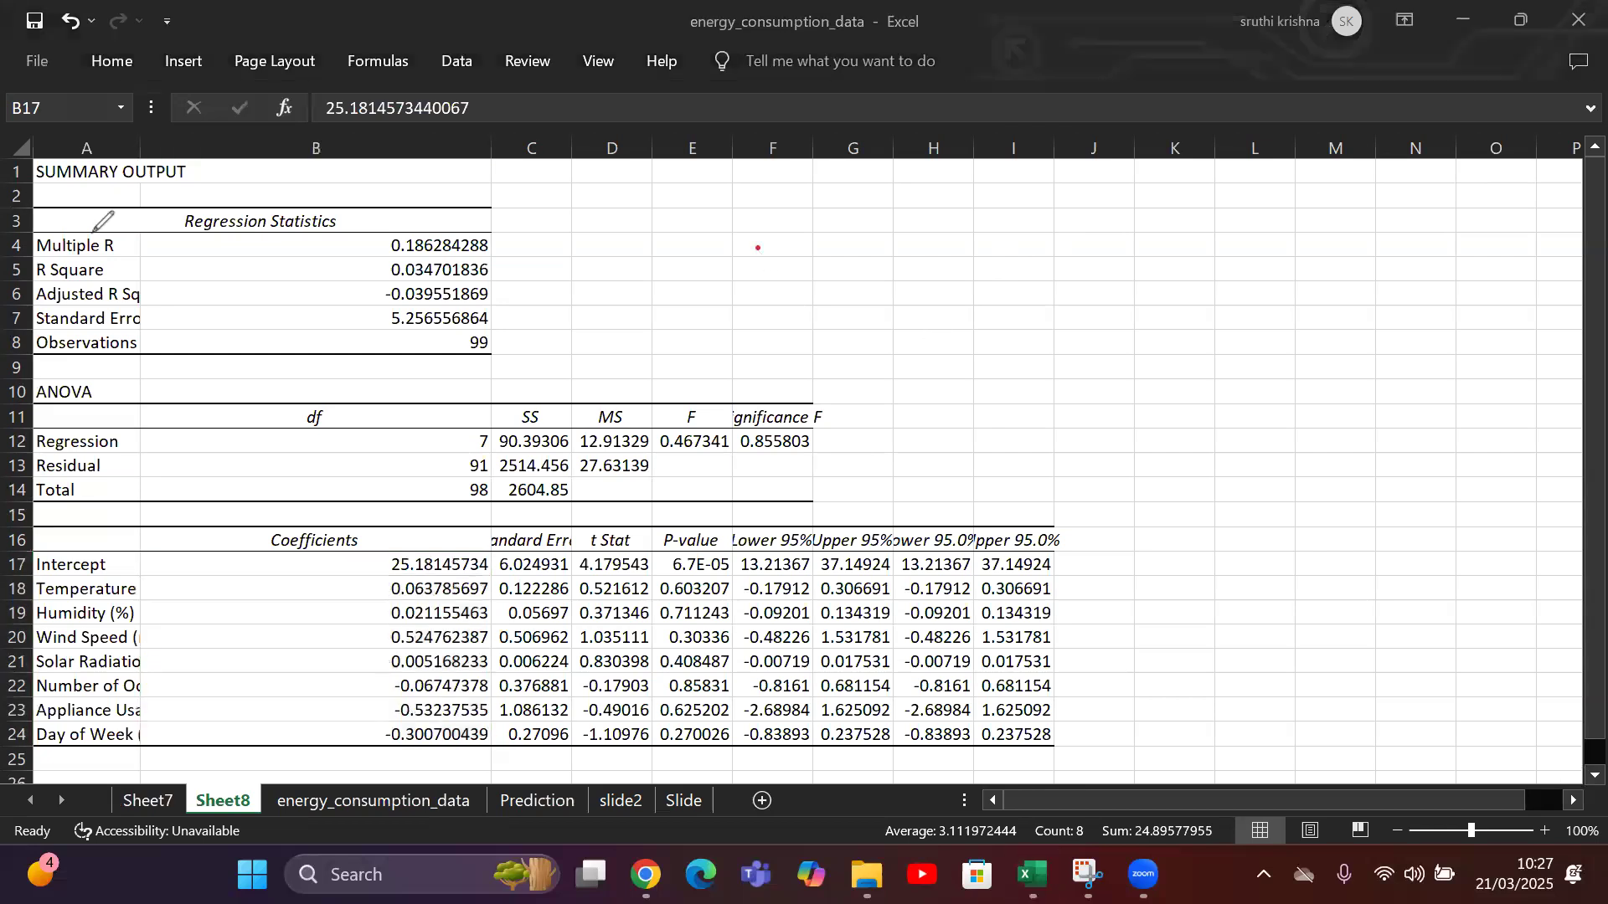
pyautogui.moveTo(506, 241)
pyautogui.mouseDown()
pyautogui.moveTo(494, 251)
pyautogui.moveTo(529, 227)
pyautogui.moveTo(510, 222)
pyautogui.mouseUp()
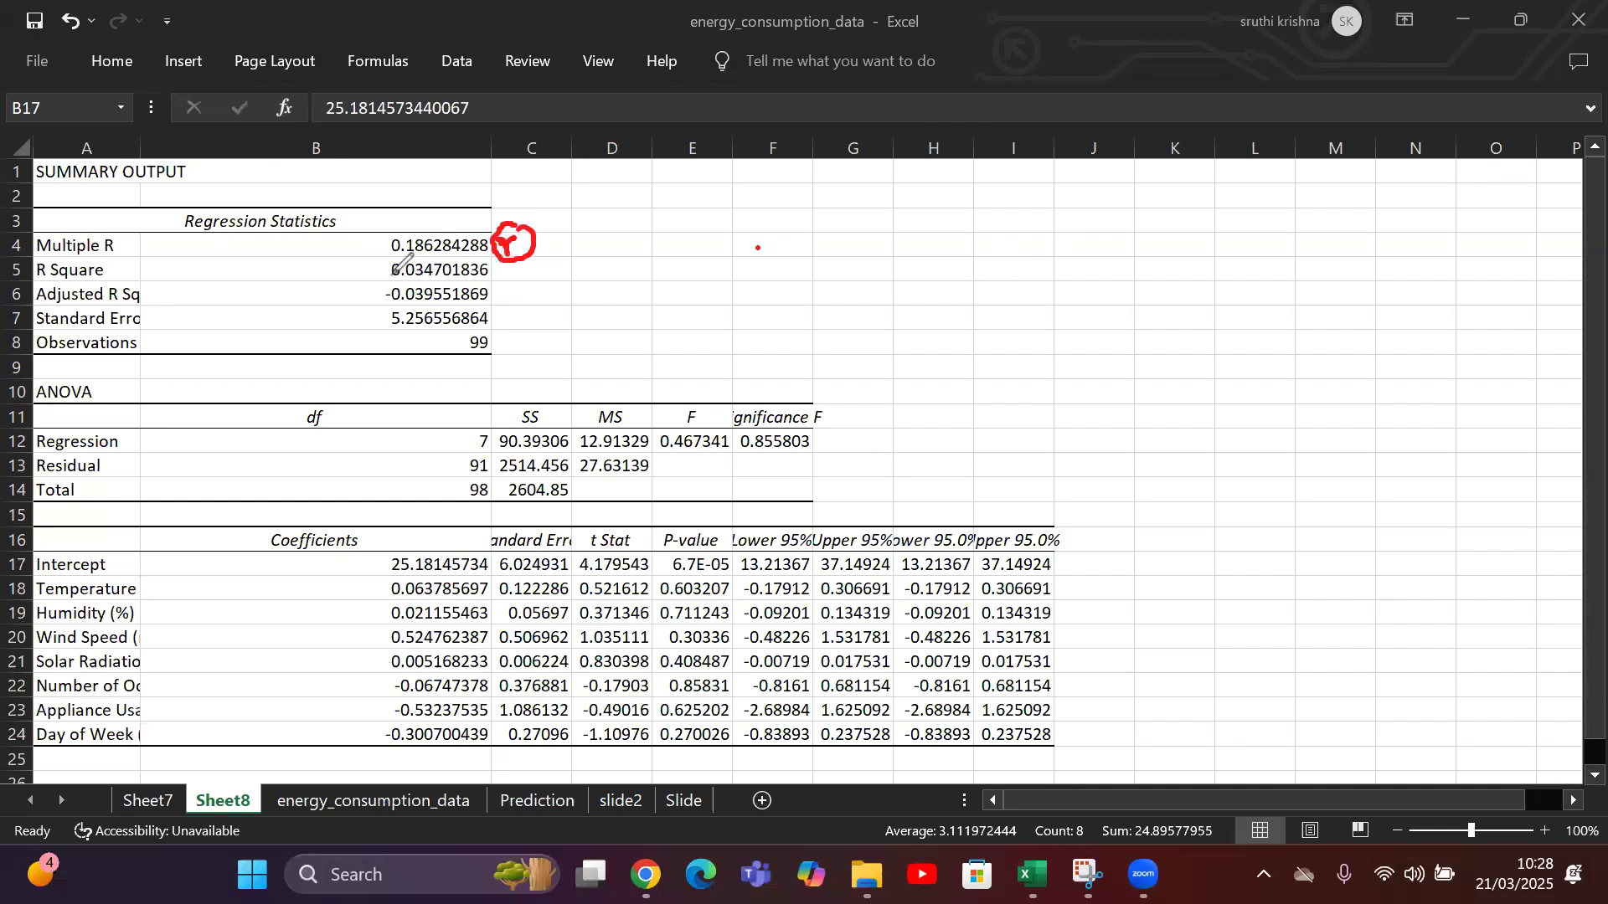
pyautogui.moveTo(370, 265); pyautogui.dragTo(399, 241)
pyautogui.moveTo(580, 273); pyautogui.dragTo(617, 279)
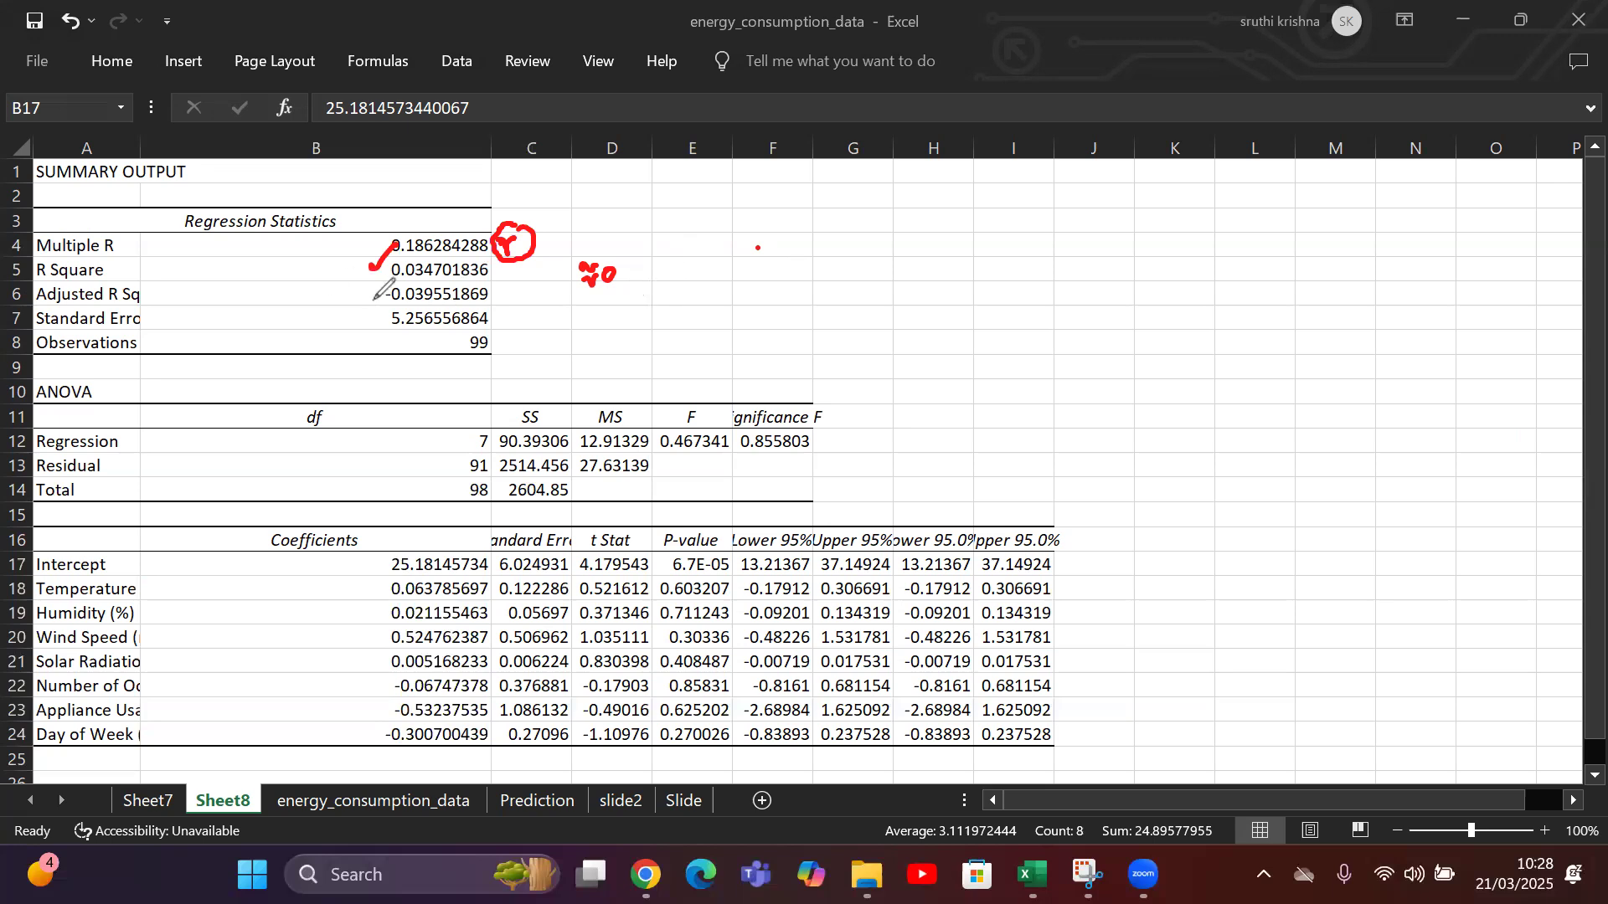
pyautogui.moveTo(362, 289)
pyautogui.mouseDown()
pyautogui.moveTo(368, 301)
pyautogui.moveTo(389, 273)
pyautogui.mouseUp()
pyautogui.moveTo(365, 316); pyautogui.dragTo(402, 302)
pyautogui.moveTo(499, 328)
pyautogui.mouseDown()
pyautogui.moveTo(490, 354)
pyautogui.moveTo(494, 326)
pyautogui.mouseUp()
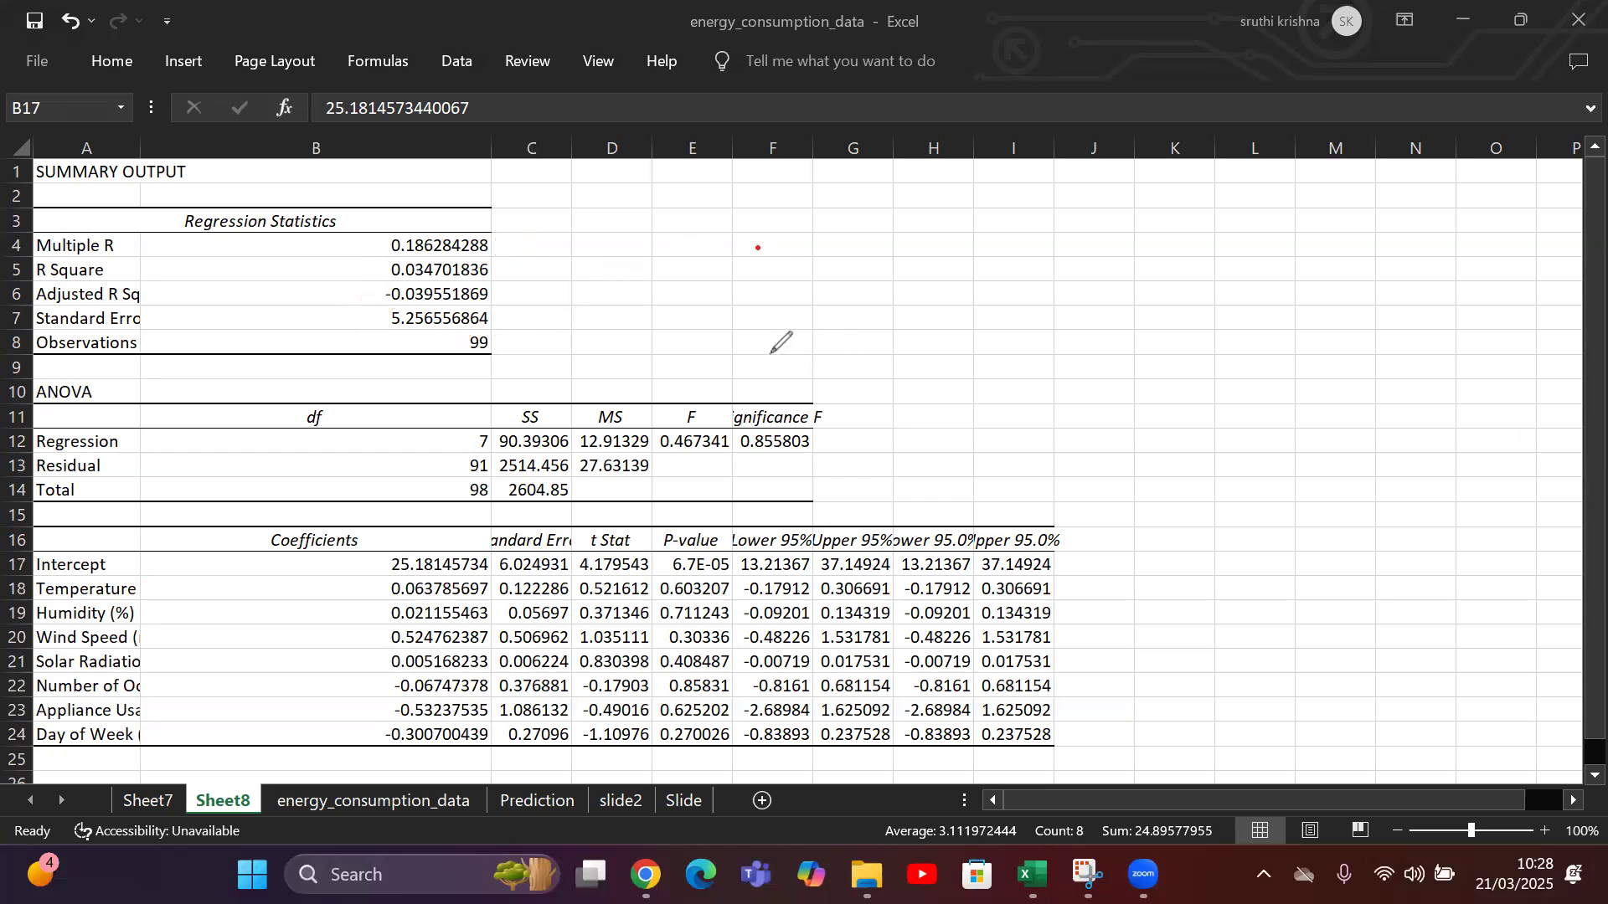
# Handwrite "P-value < 0.05" and "95%" above the ANOVA table, circle the Significance F value and draw a cross beside it.
pyautogui.moveTo(764, 339)
pyautogui.mouseDown()
pyautogui.moveTo(761, 365)
pyautogui.moveTo(873, 337)
pyautogui.mouseUp()
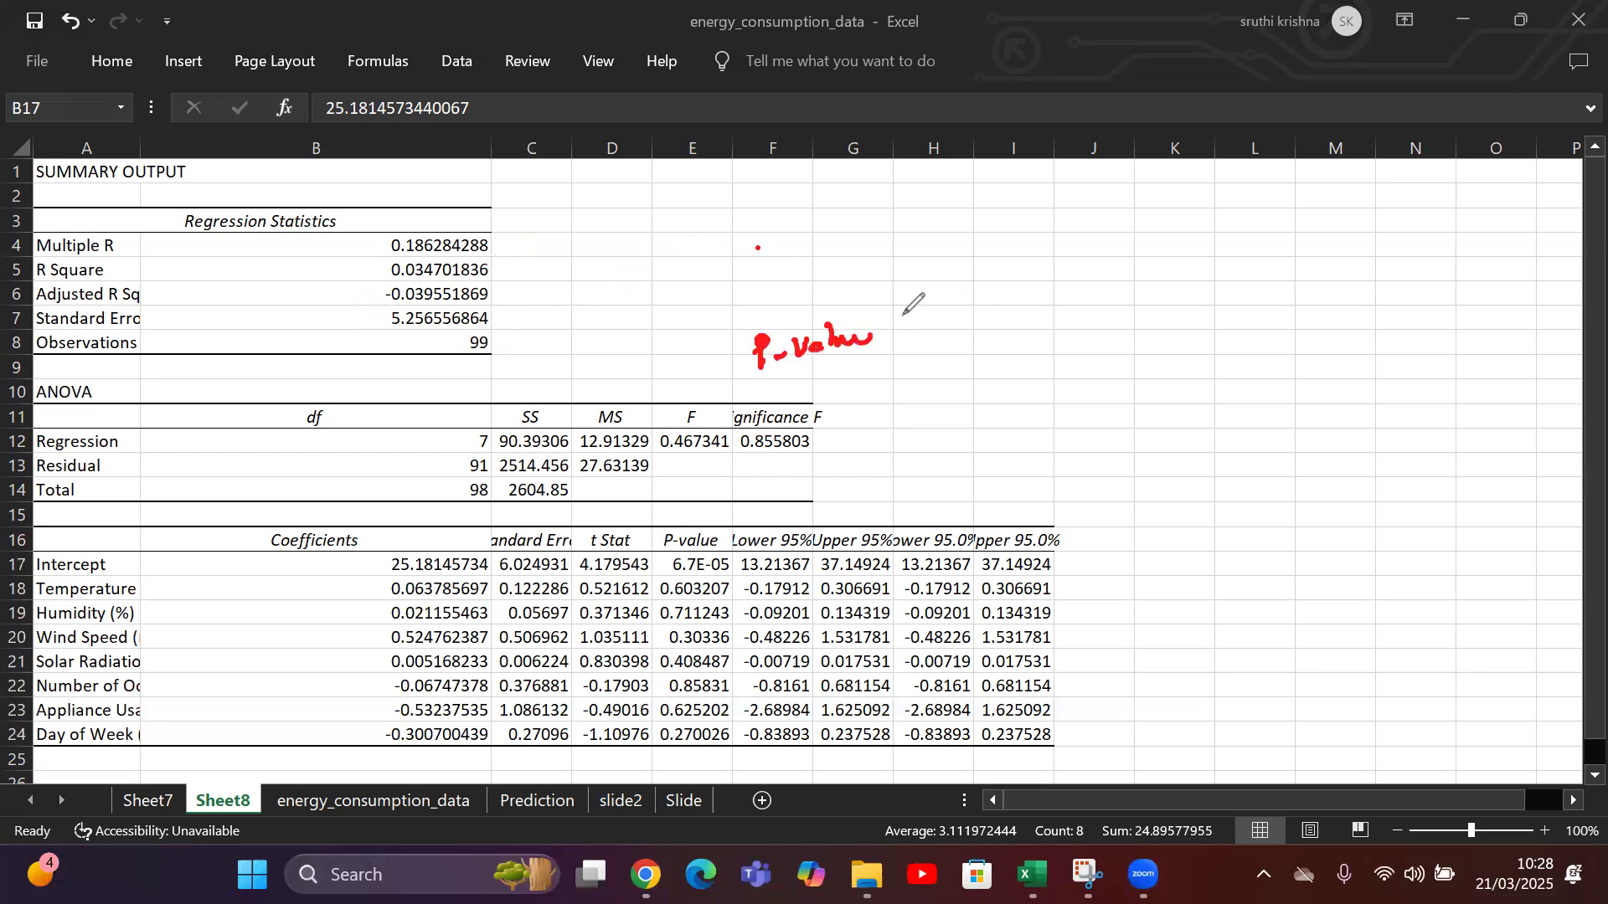
pyautogui.moveTo(907, 308)
pyautogui.mouseDown()
pyautogui.moveTo(913, 339)
pyautogui.moveTo(993, 289)
pyautogui.mouseUp()
pyautogui.moveTo(863, 201)
pyautogui.mouseDown()
pyautogui.moveTo(875, 236)
pyautogui.moveTo(927, 224)
pyautogui.mouseUp()
pyautogui.click(950, 210)
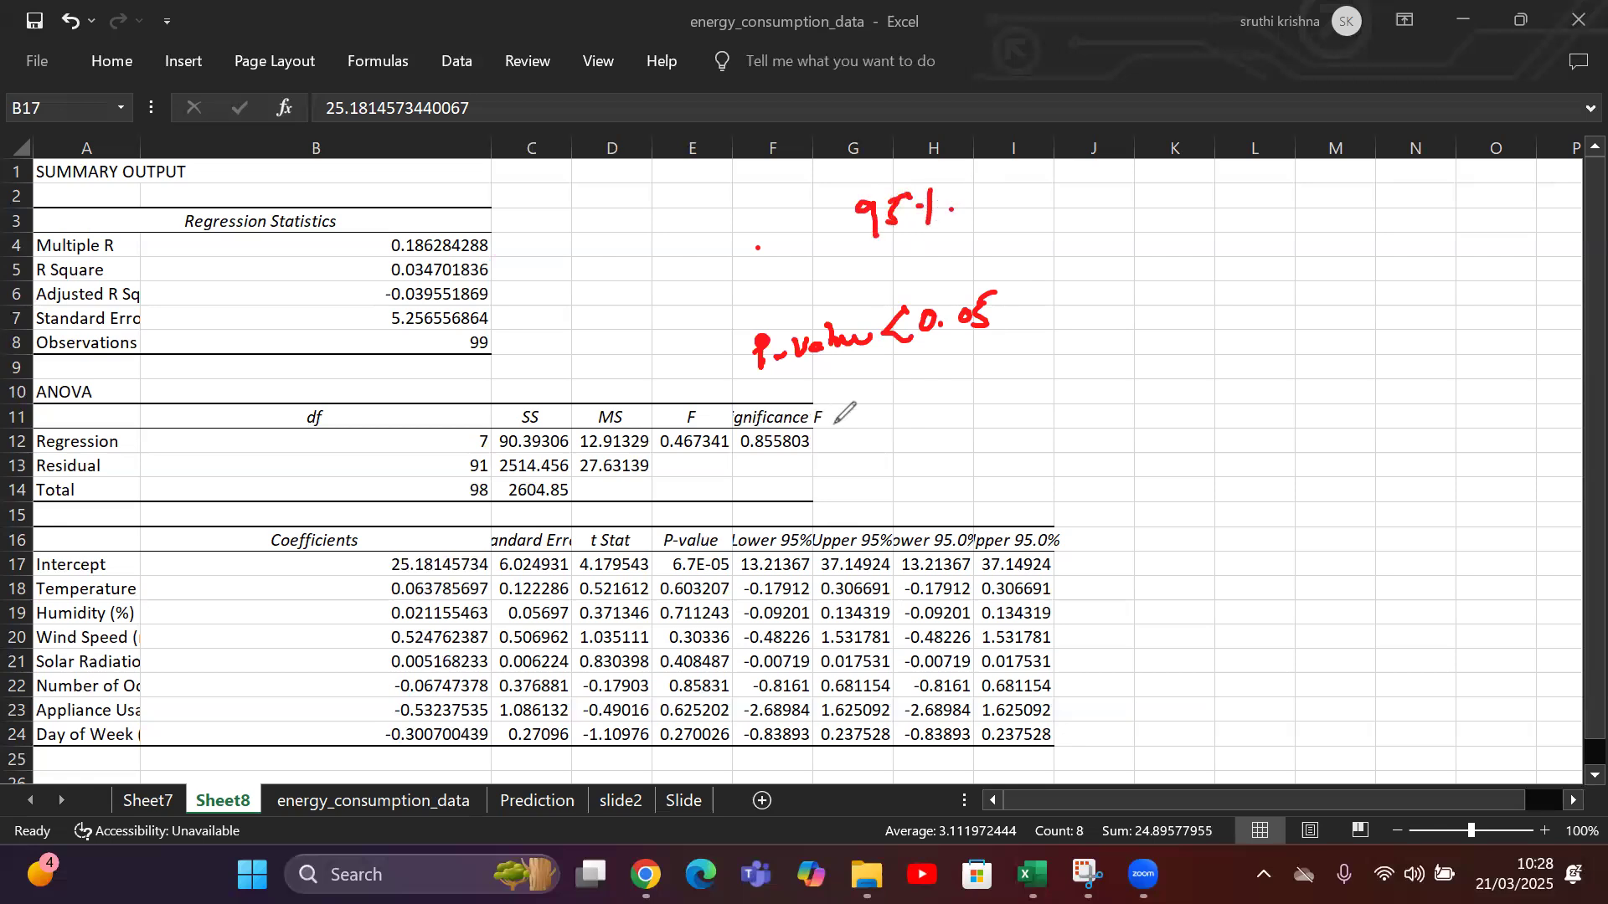
pyautogui.moveTo(829, 439)
pyautogui.mouseDown()
pyautogui.moveTo(782, 425)
pyautogui.moveTo(727, 439)
pyautogui.moveTo(783, 473)
pyautogui.moveTo(828, 438)
pyautogui.mouseUp()
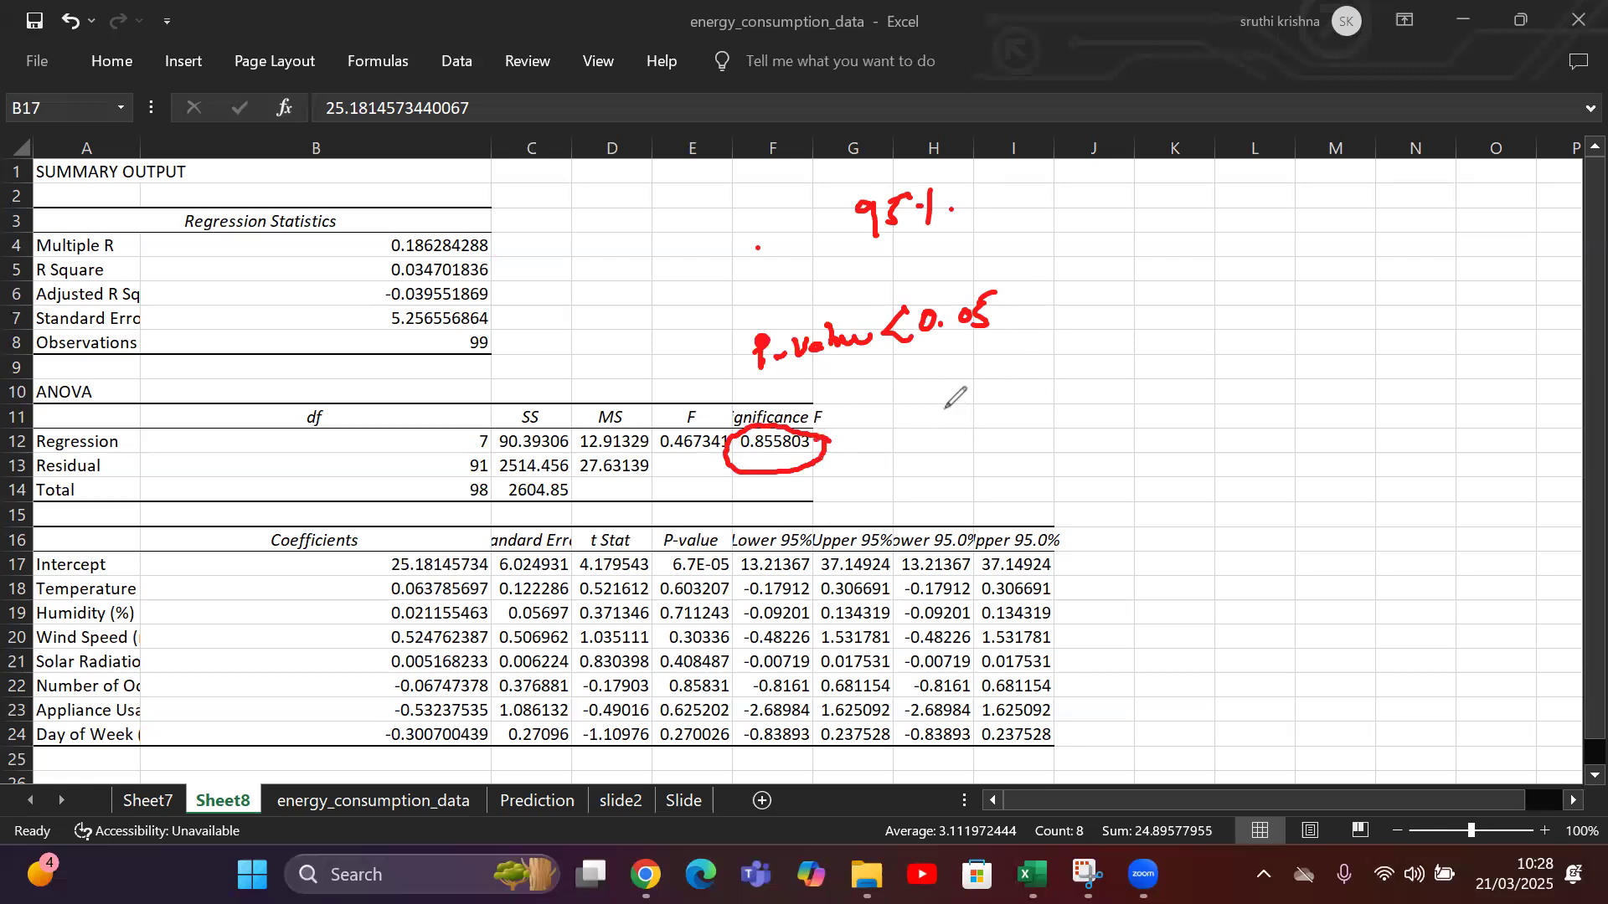
pyautogui.moveTo(905, 414)
pyautogui.mouseDown()
pyautogui.moveTo(968, 453)
pyautogui.moveTo(914, 459)
pyautogui.mouseUp()
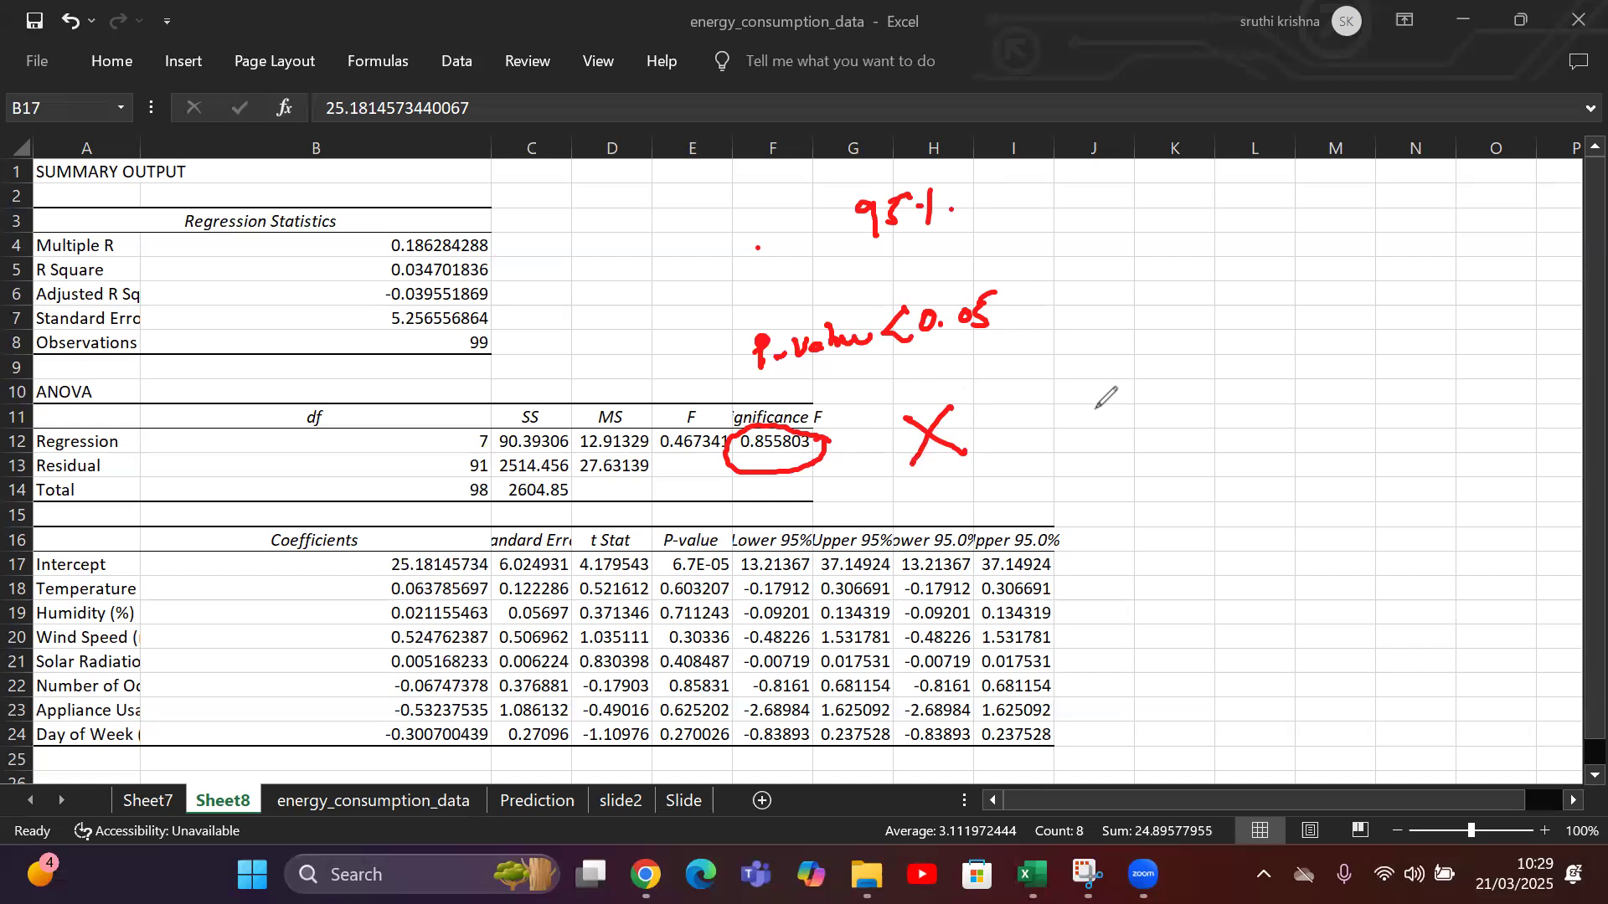
# Handwrite the possible causes "Non linear data", "less data point" and "Quality of the data" in the empty area beside the tables.
pyautogui.moveTo(1170, 367)
pyautogui.mouseDown()
pyautogui.moveTo(1214, 345)
pyautogui.moveTo(1241, 361)
pyautogui.mouseUp()
pyautogui.moveTo(1295, 317)
pyautogui.mouseDown()
pyautogui.moveTo(1298, 344)
pyautogui.moveTo(1423, 322)
pyautogui.moveTo(1498, 284)
pyautogui.moveTo(1507, 309)
pyautogui.mouseUp()
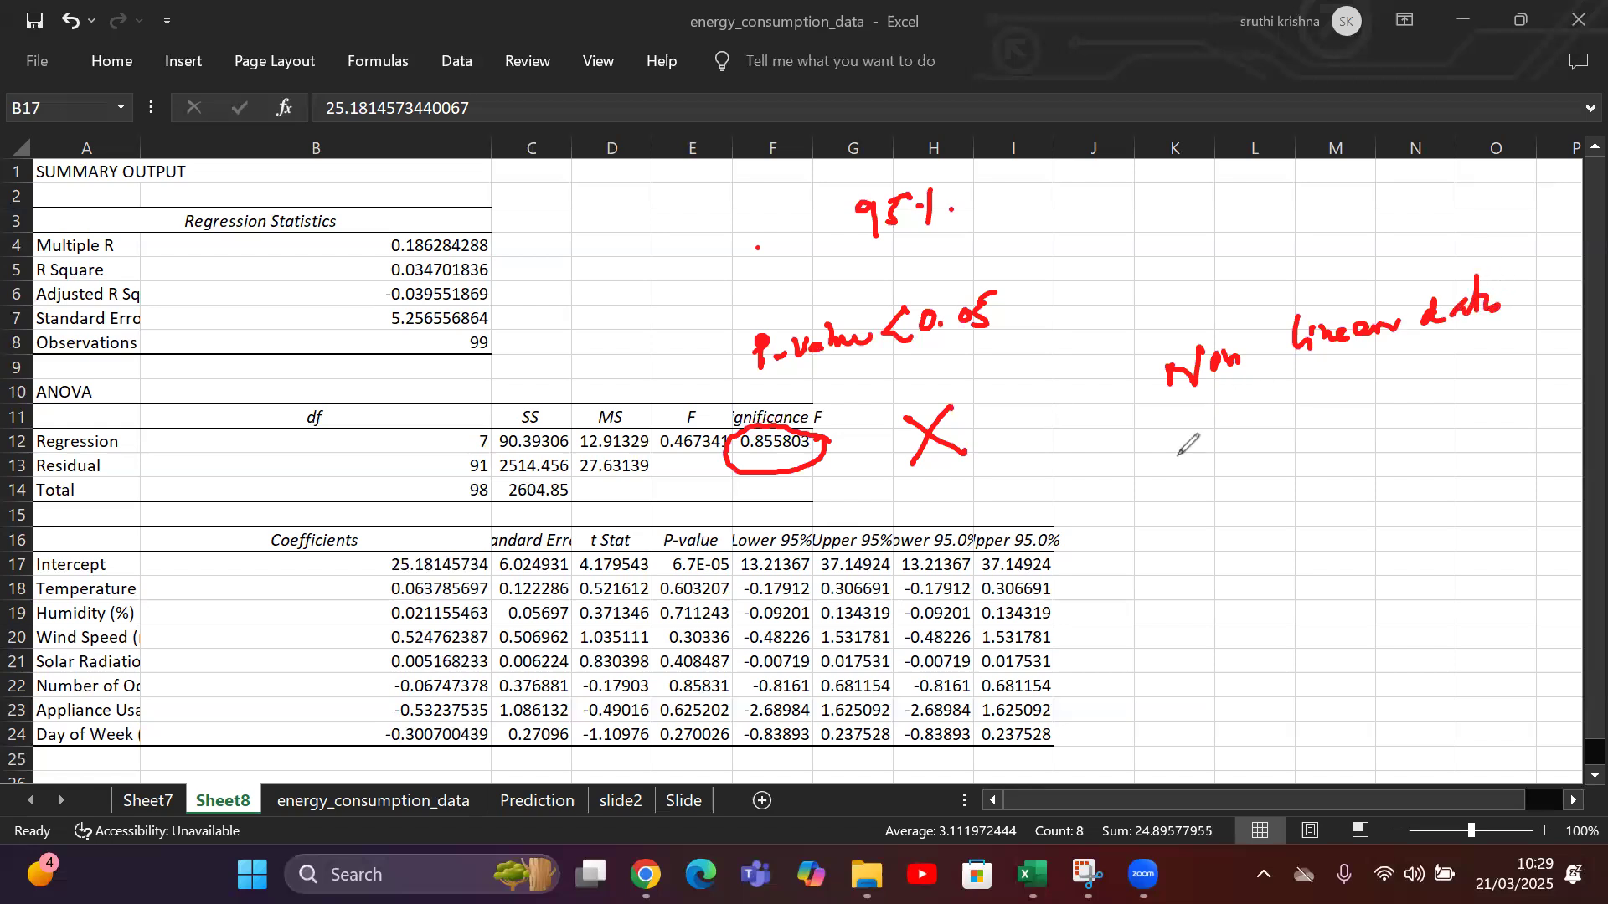
pyautogui.moveTo(1189, 434)
pyautogui.mouseDown()
pyautogui.moveTo(1245, 452)
pyautogui.moveTo(1327, 400)
pyautogui.moveTo(1383, 425)
pyautogui.moveTo(1437, 392)
pyautogui.mouseUp()
pyautogui.moveTo(1204, 530)
pyautogui.mouseDown()
pyautogui.moveTo(1238, 545)
pyautogui.moveTo(1327, 522)
pyautogui.moveTo(1322, 574)
pyautogui.mouseUp()
pyautogui.moveTo(1279, 503); pyautogui.dragTo(1320, 496)
pyautogui.moveTo(1370, 525); pyautogui.dragTo(1521, 490)
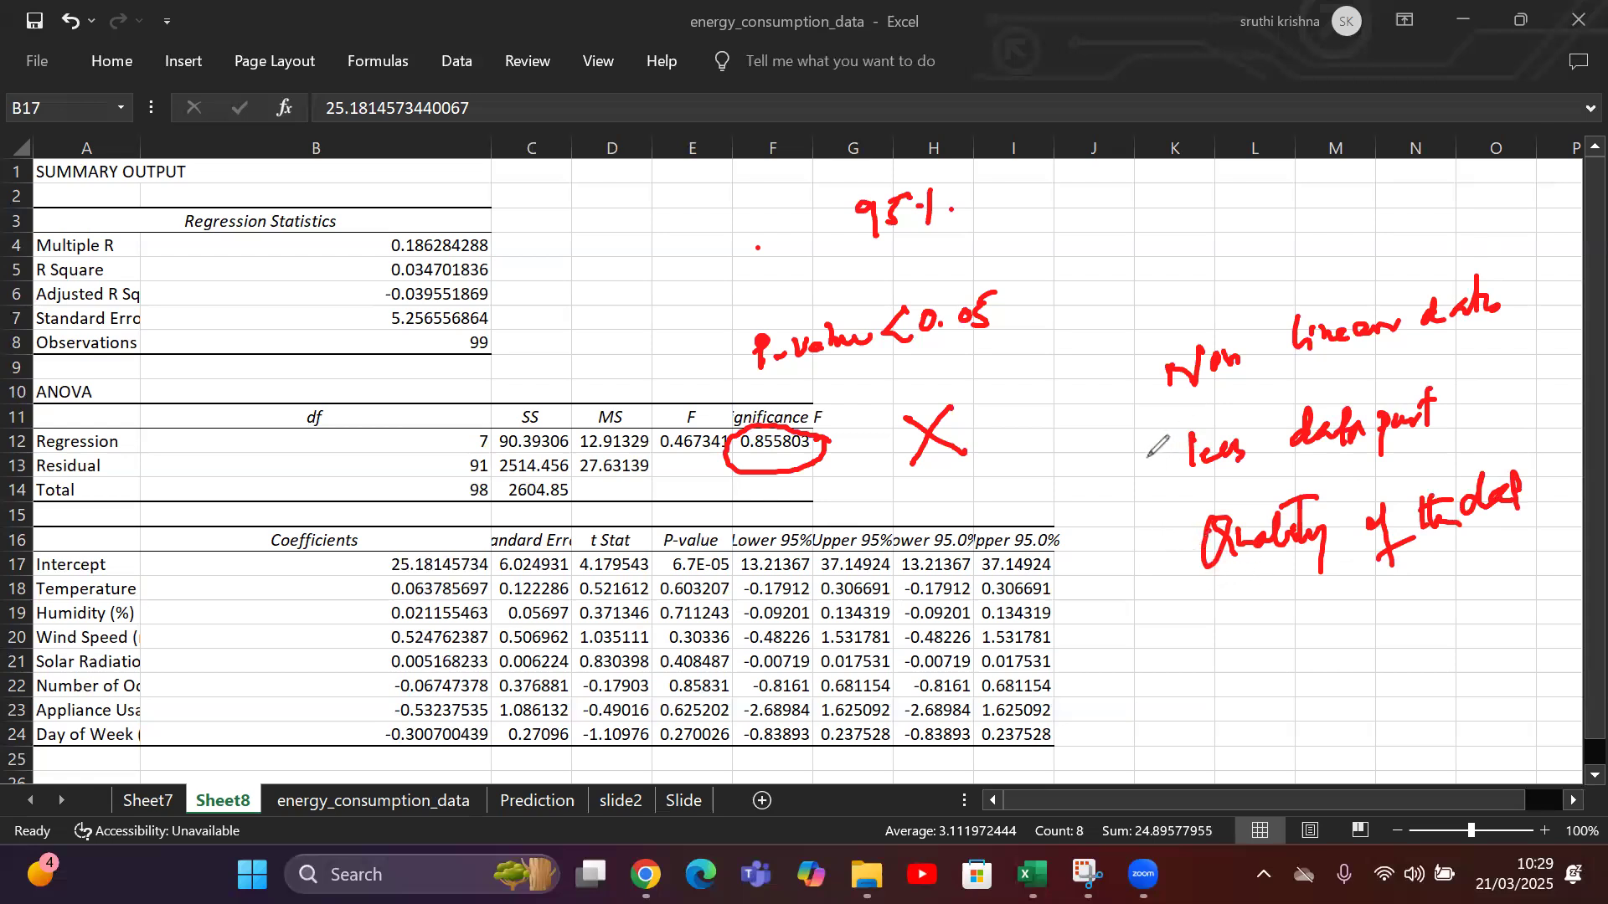
# Circle "less" and "Quality", underline "linear data" and the 0.05 threshold, and draw a large tick beside the threshold.
pyautogui.moveTo(1248, 409)
pyautogui.mouseDown()
pyautogui.moveTo(1168, 456)
pyautogui.moveTo(1256, 478)
pyautogui.moveTo(1234, 419)
pyautogui.mouseUp()
pyautogui.moveTo(1332, 494)
pyautogui.mouseDown()
pyautogui.moveTo(1206, 504)
pyautogui.moveTo(1279, 590)
pyautogui.moveTo(1331, 509)
pyautogui.moveTo(1315, 496)
pyautogui.mouseUp()
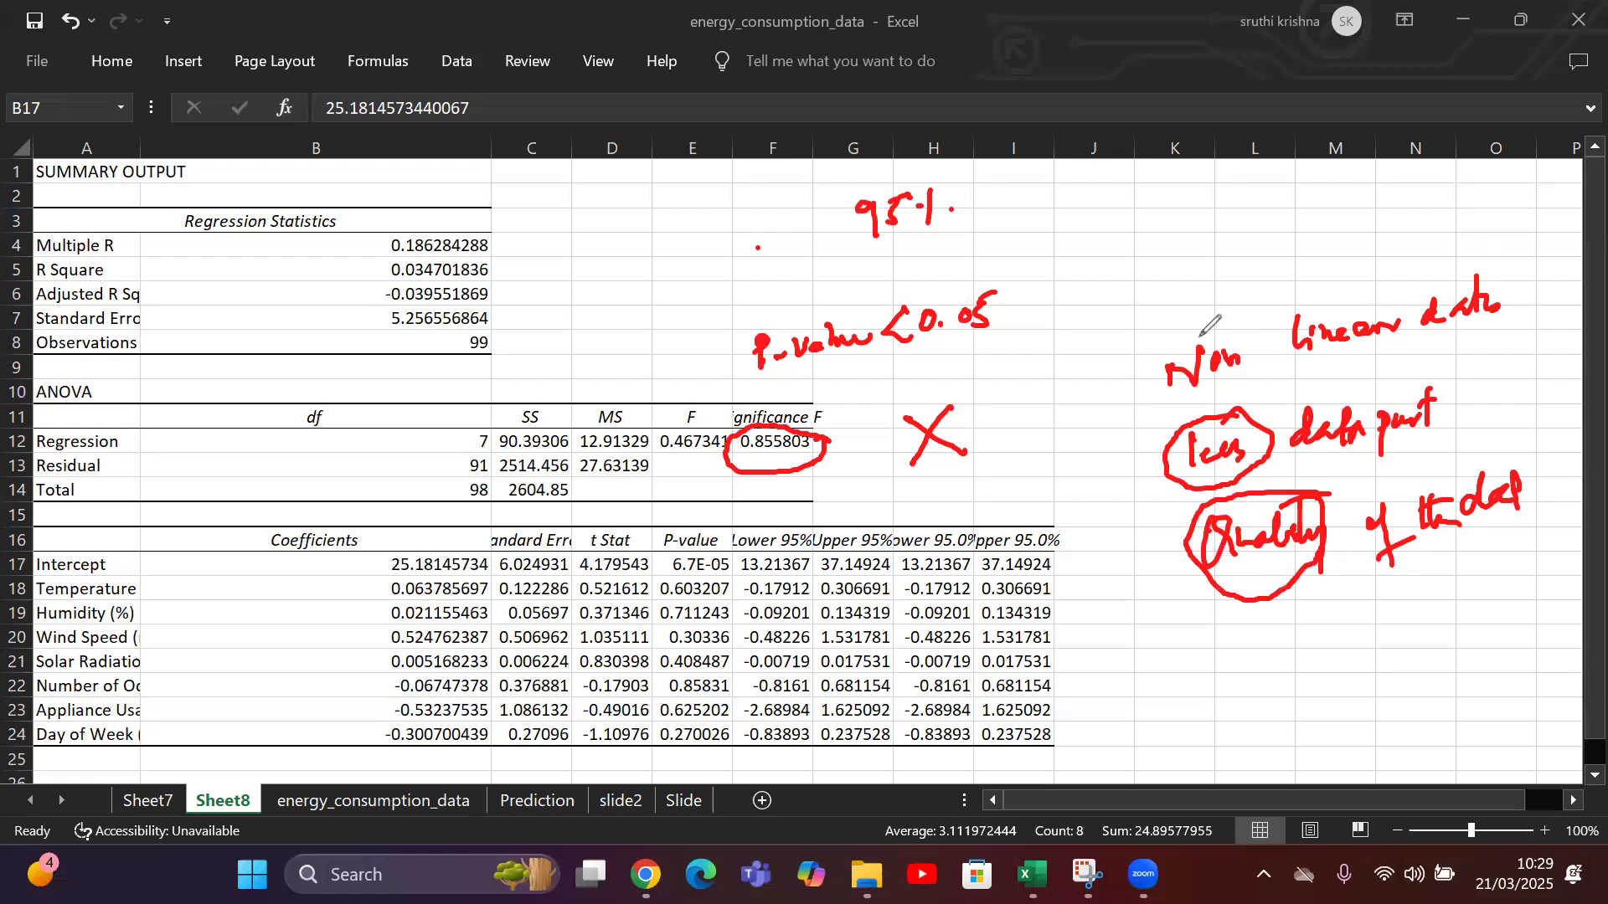
pyautogui.moveTo(1298, 366); pyautogui.dragTo(1483, 330)
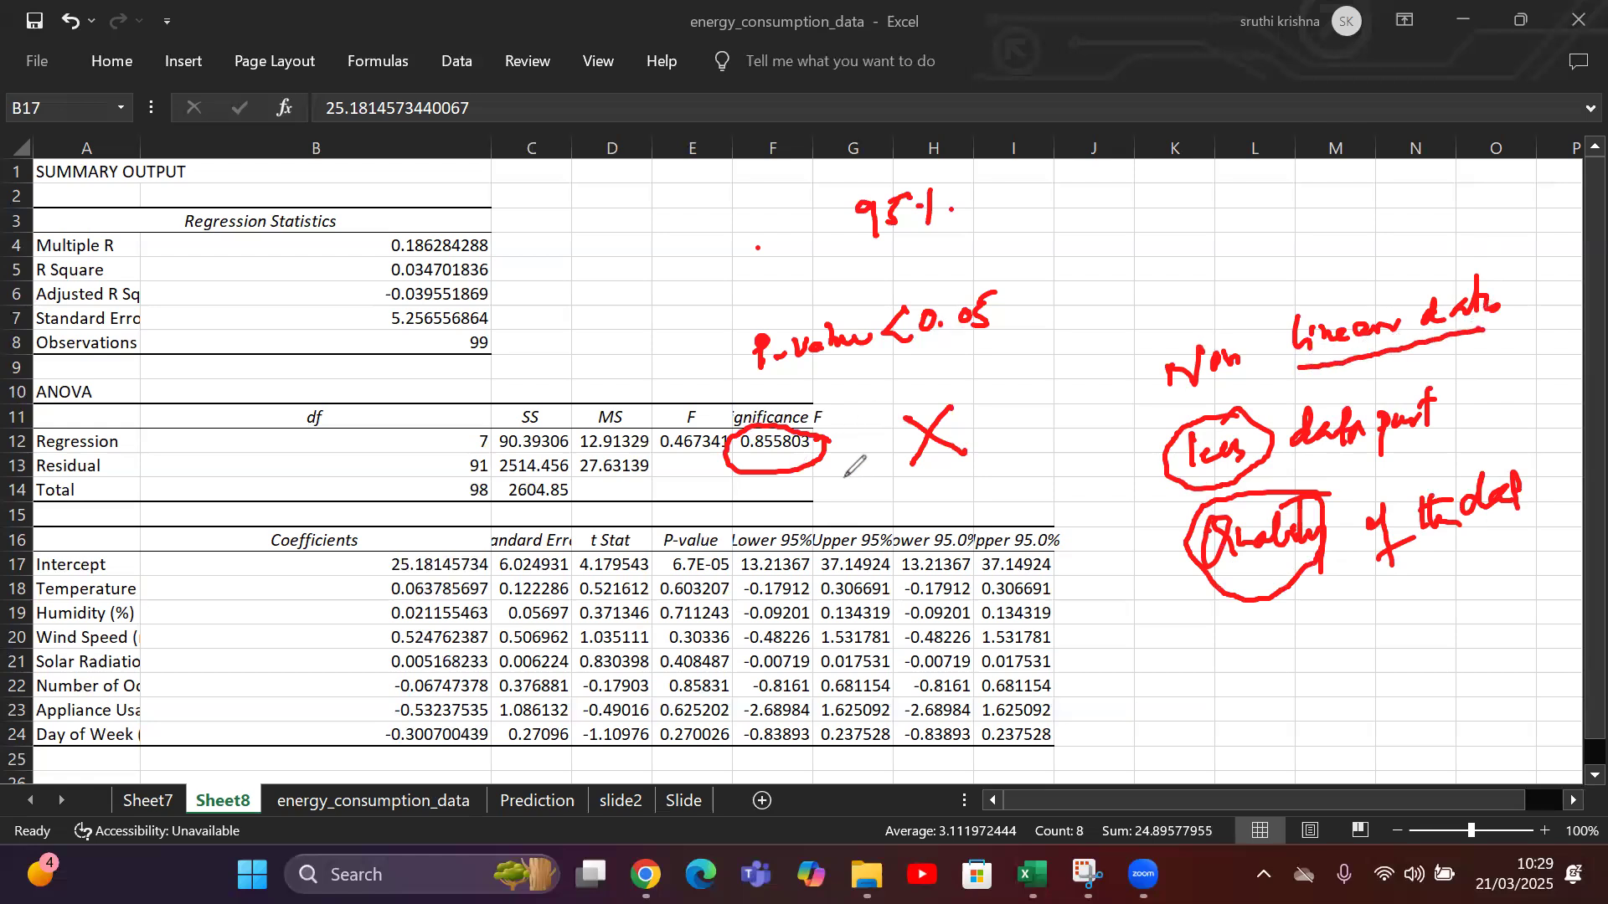
pyautogui.click(932, 382)
pyautogui.moveTo(931, 358)
pyautogui.mouseDown()
pyautogui.moveTo(1012, 333)
pyautogui.moveTo(1045, 353)
pyautogui.mouseUp()
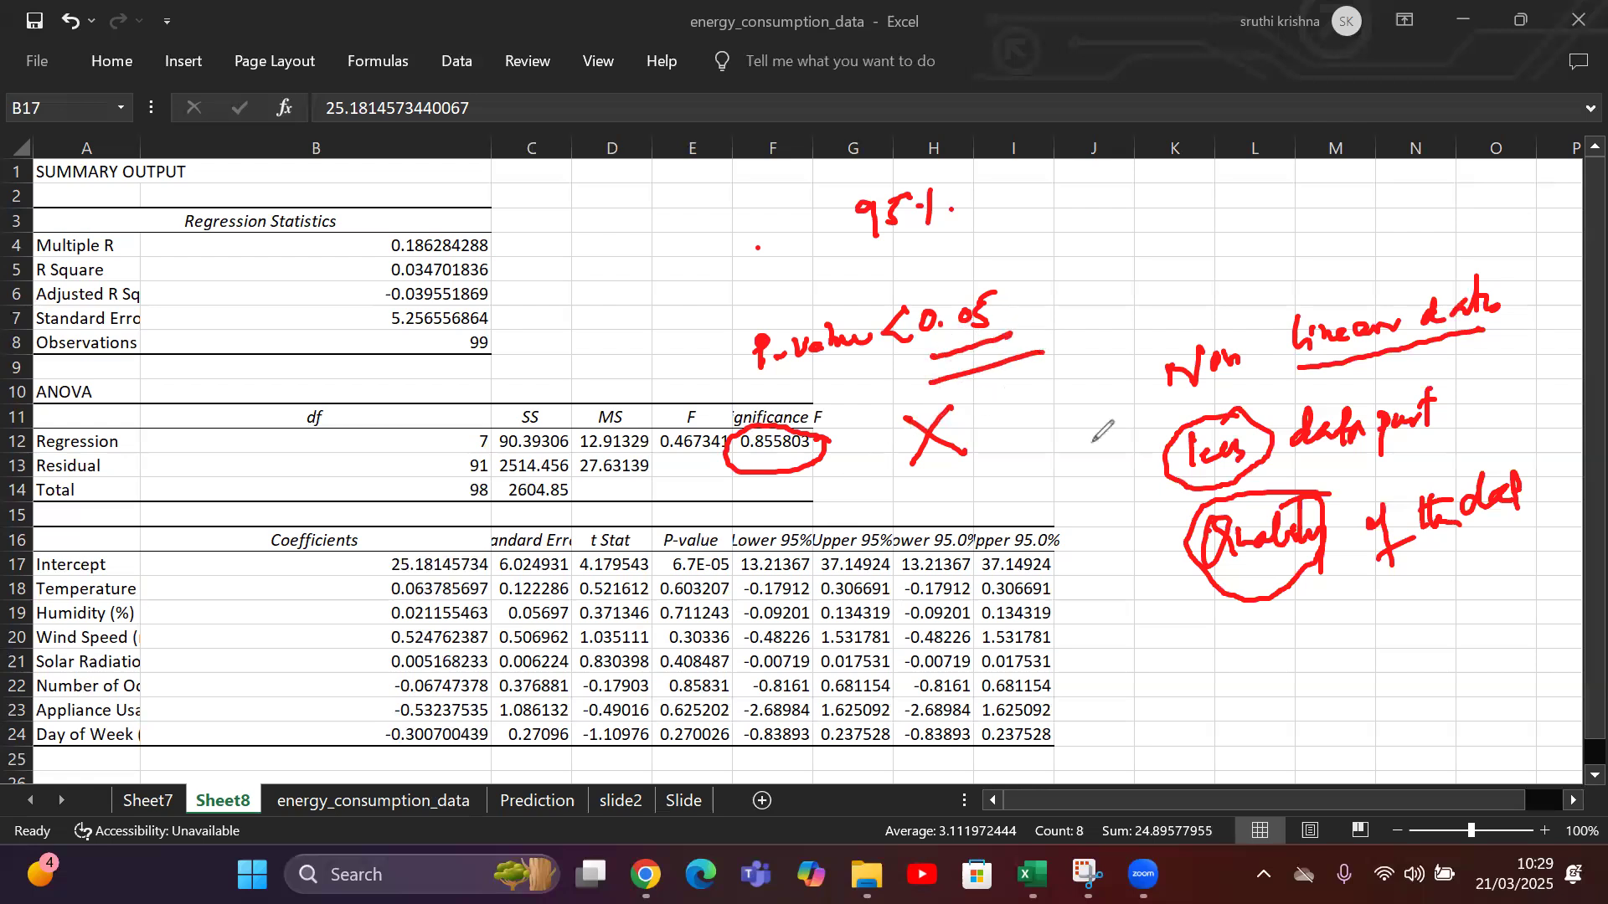
pyautogui.moveTo(1017, 270)
pyautogui.mouseDown()
pyautogui.moveTo(1033, 299)
pyautogui.moveTo(1136, 176)
pyautogui.mouseUp()
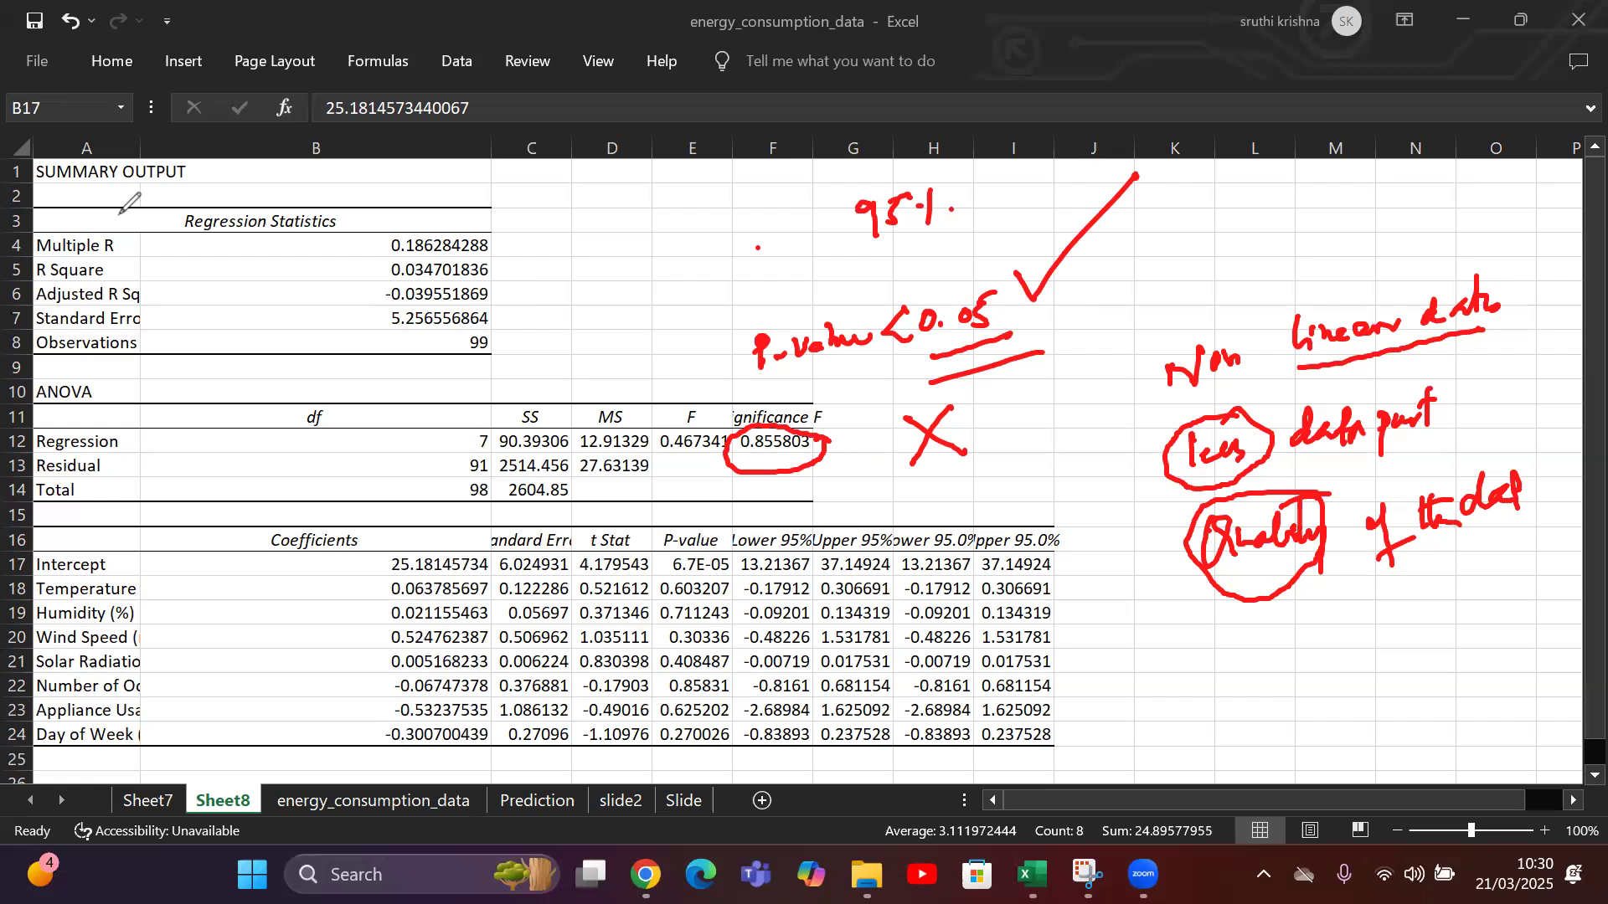
# Clear all red ink annotations, leave the drawing mode and open the slide2 sheet.
pyautogui.click(11, 606)
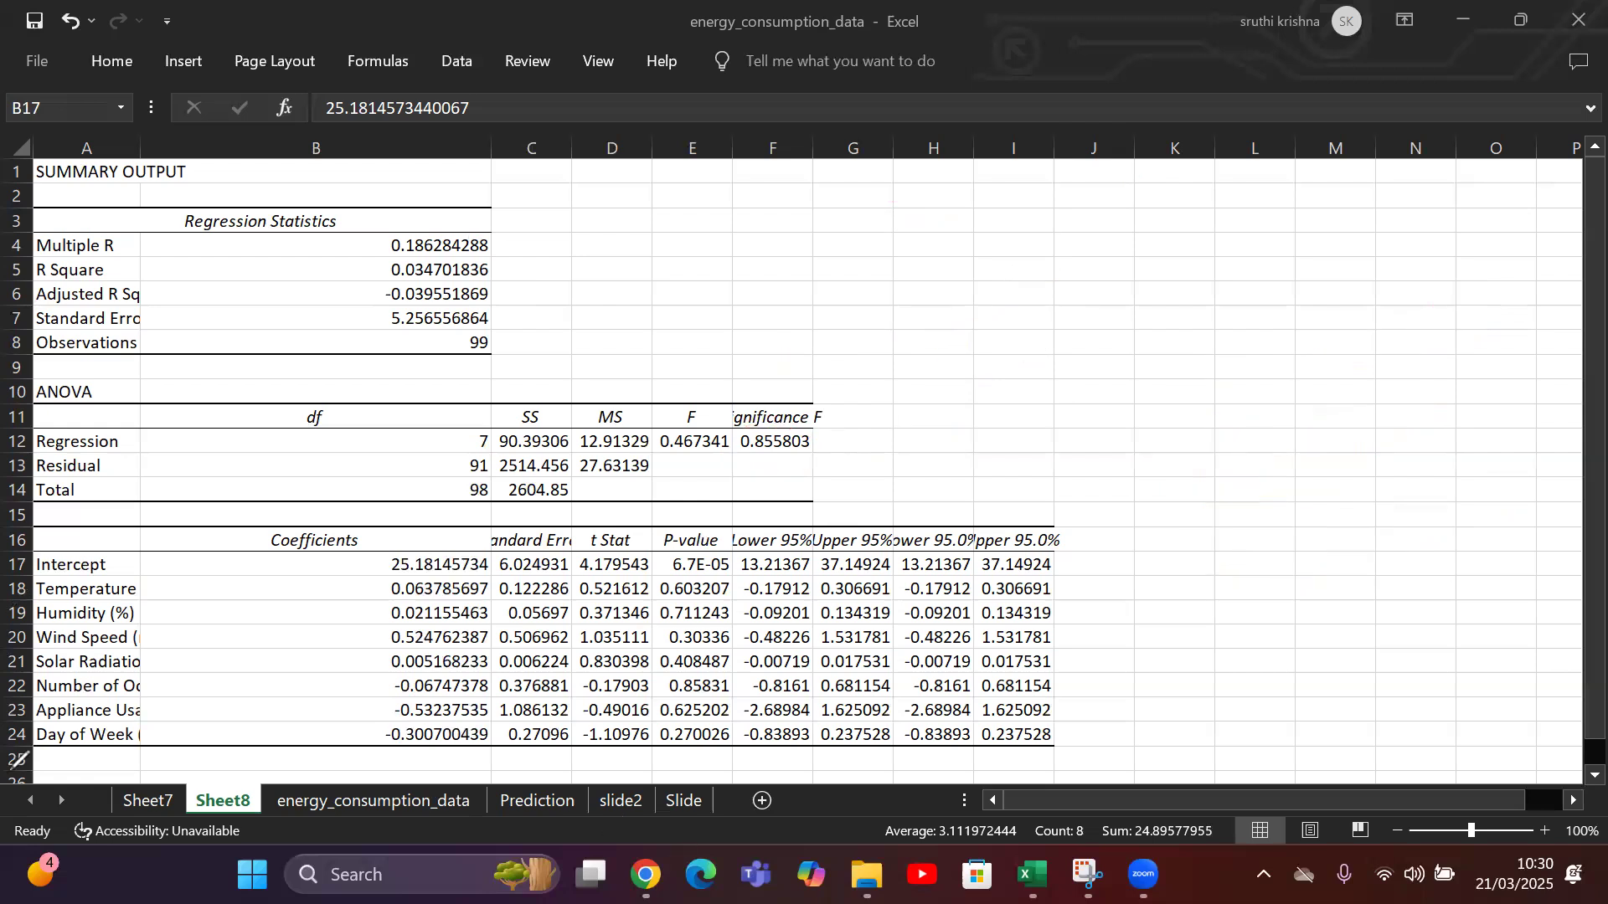
pyautogui.click(610, 794)
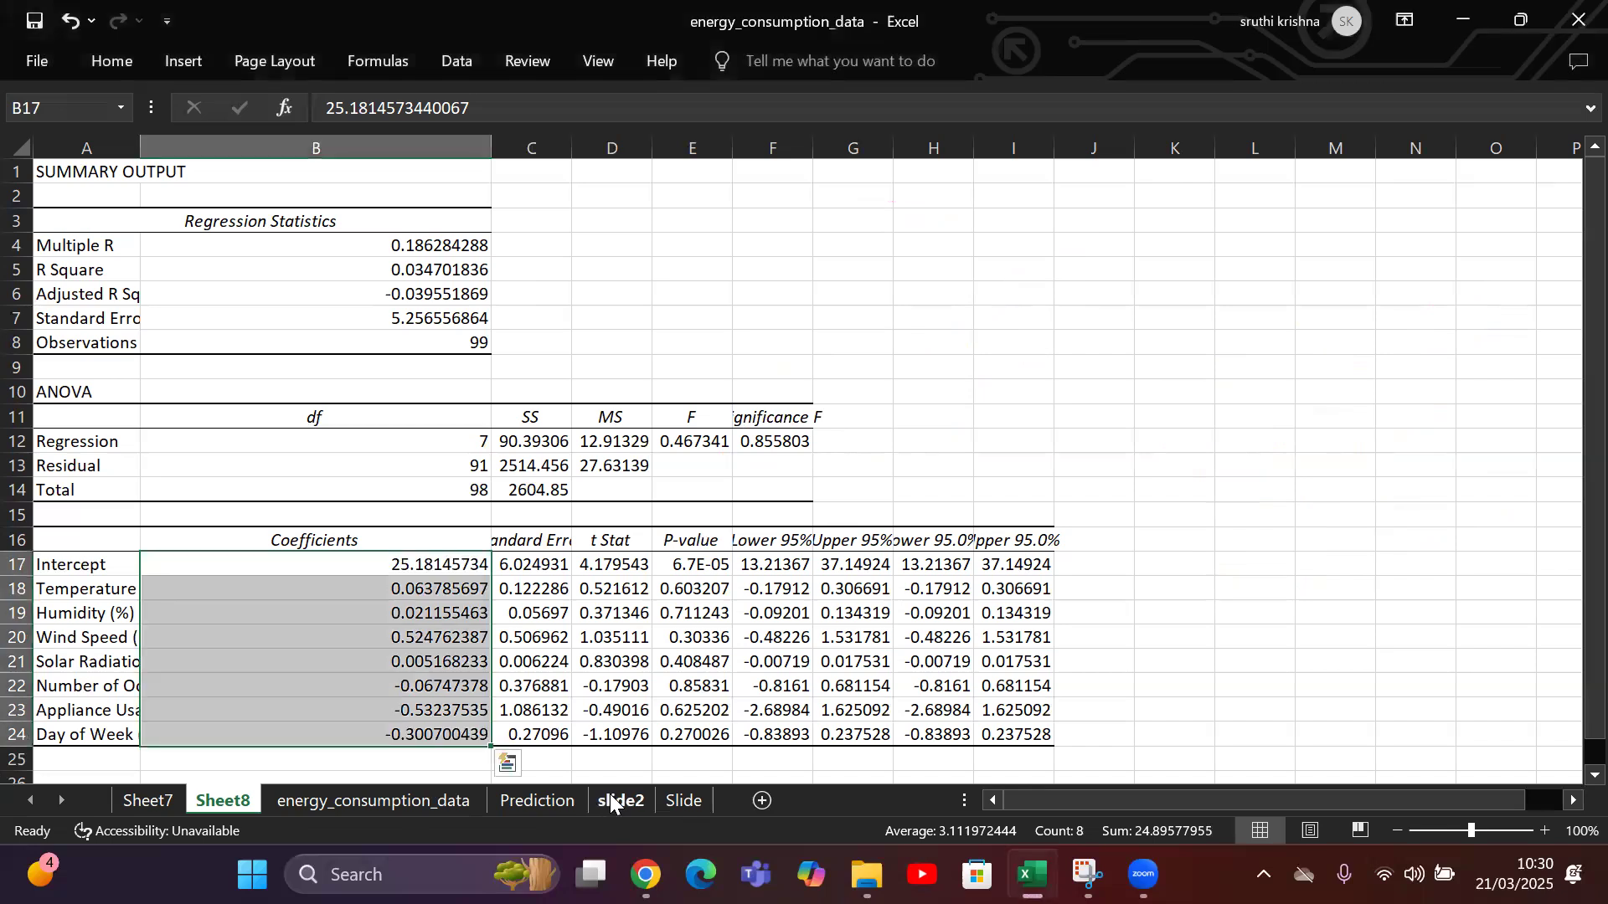
pyautogui.click(620, 800)
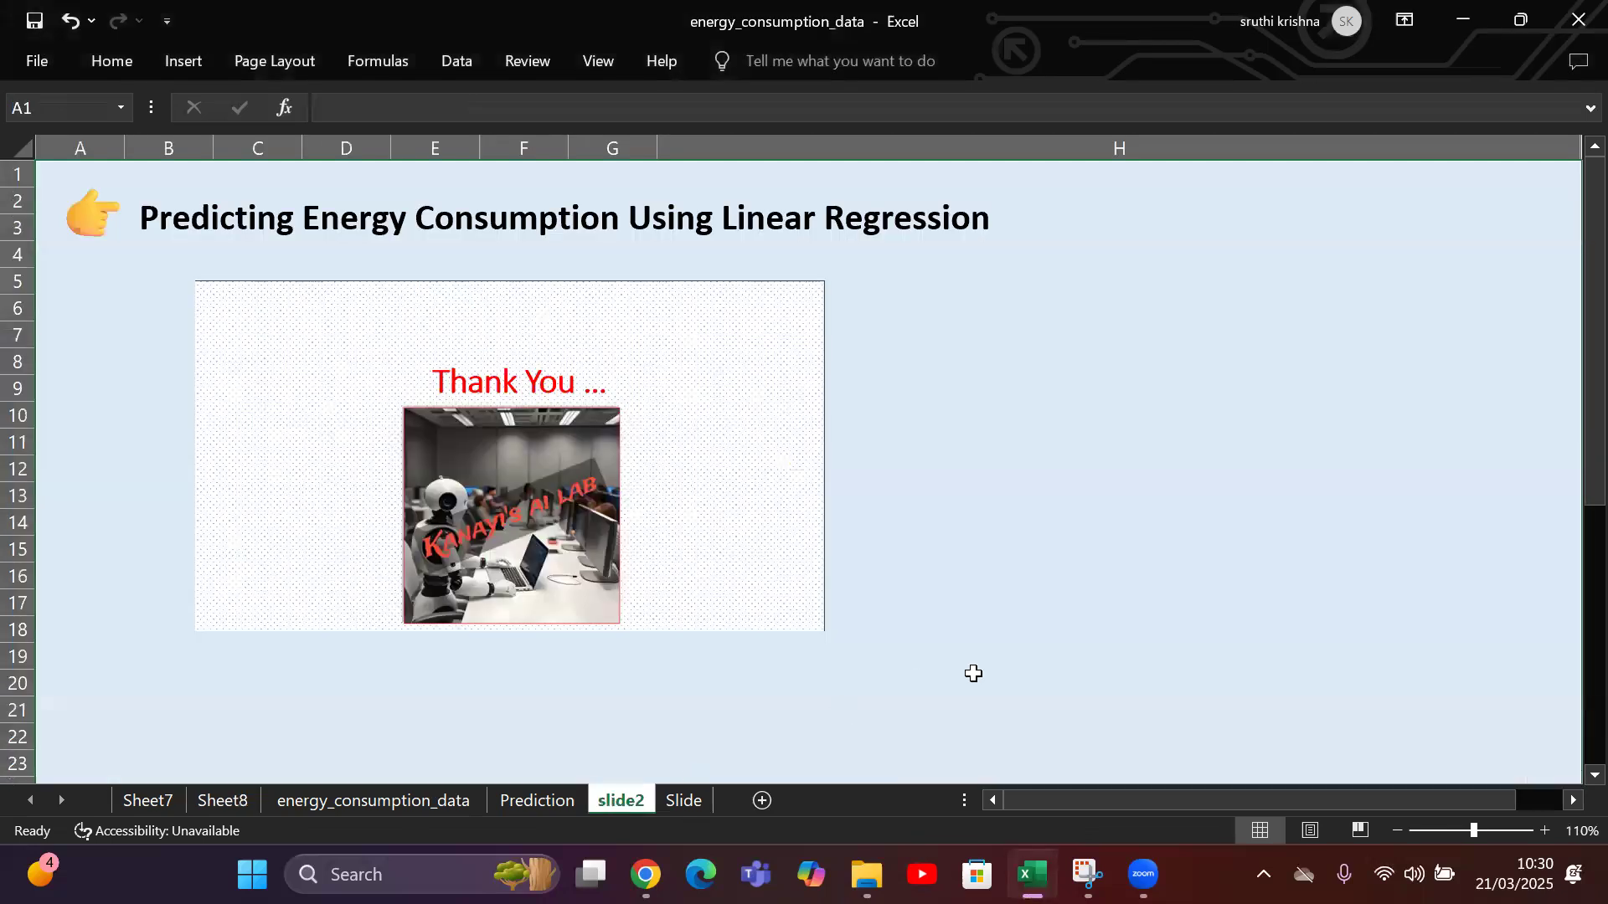